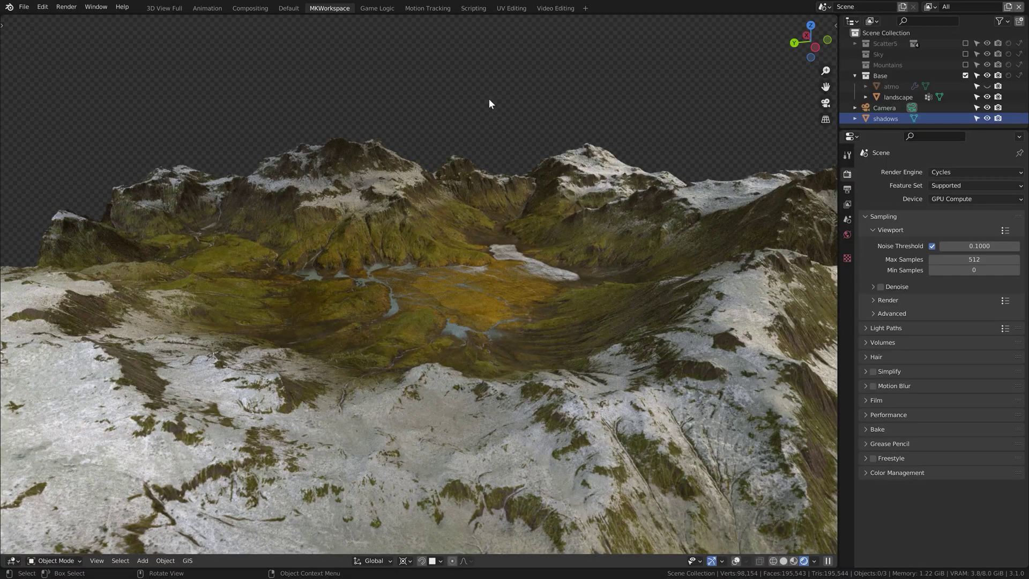
- Switch to the camera view and re-enable the Shadows and Atmo collections
{"action": "middle_click_drag", "start_coordinate": [491, 98], "coordinate": [535, 98]}
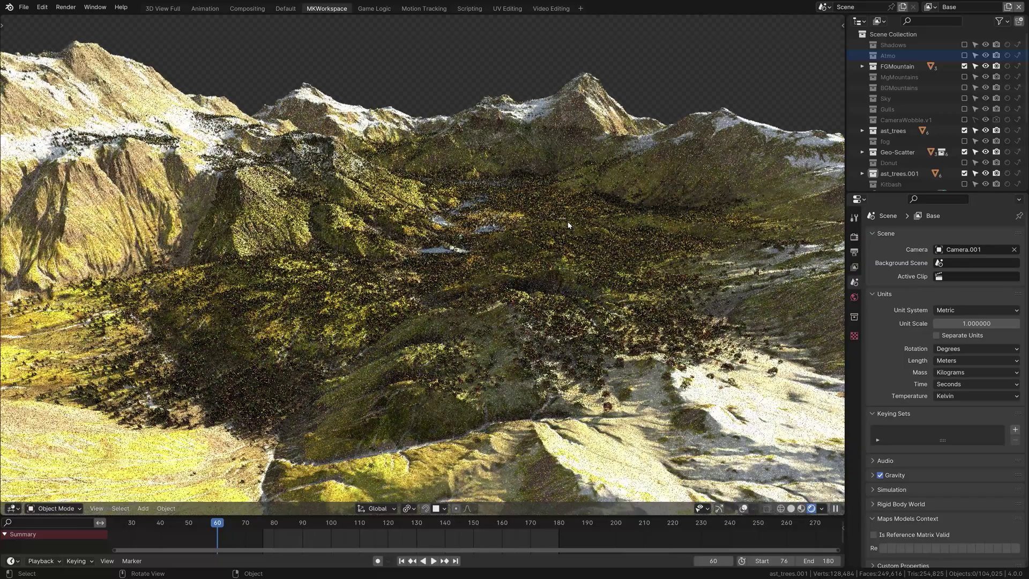
{"action": "key", "text": "KP_0"}
{"action": "left_click_drag", "start_coordinate": [964, 44], "coordinate": [964, 55]}
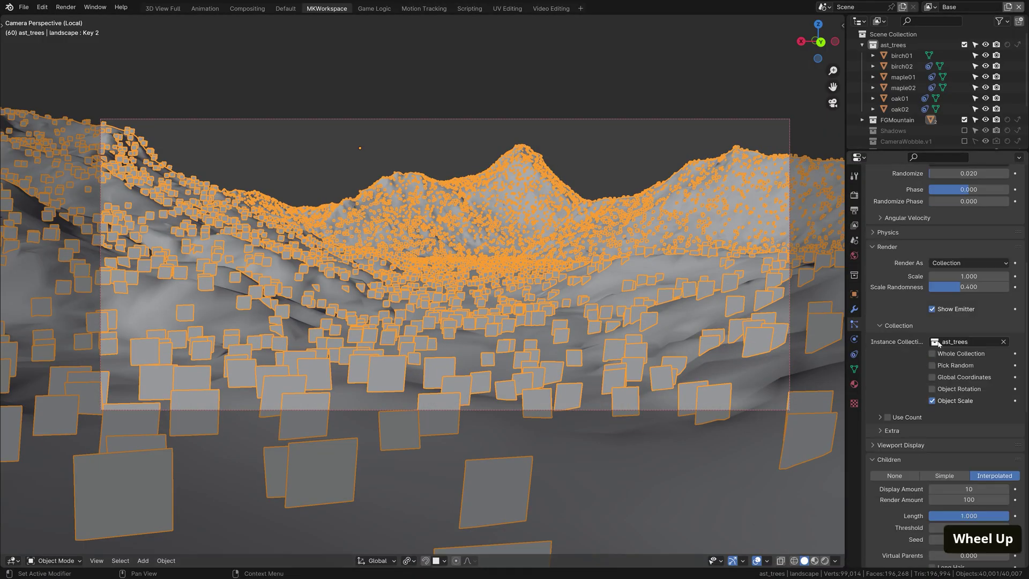
- Confirm the new Children amount, return to the camera view and deselect everything
{"action": "key", "text": "Return"}
{"action": "type", "text": "0"}
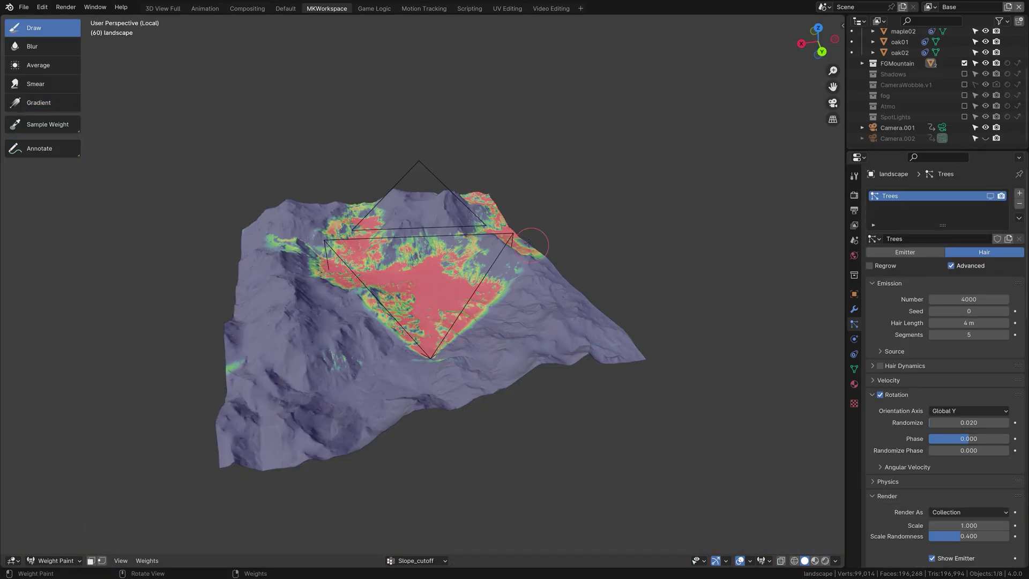
{"action": "key", "text": "KP_0"}
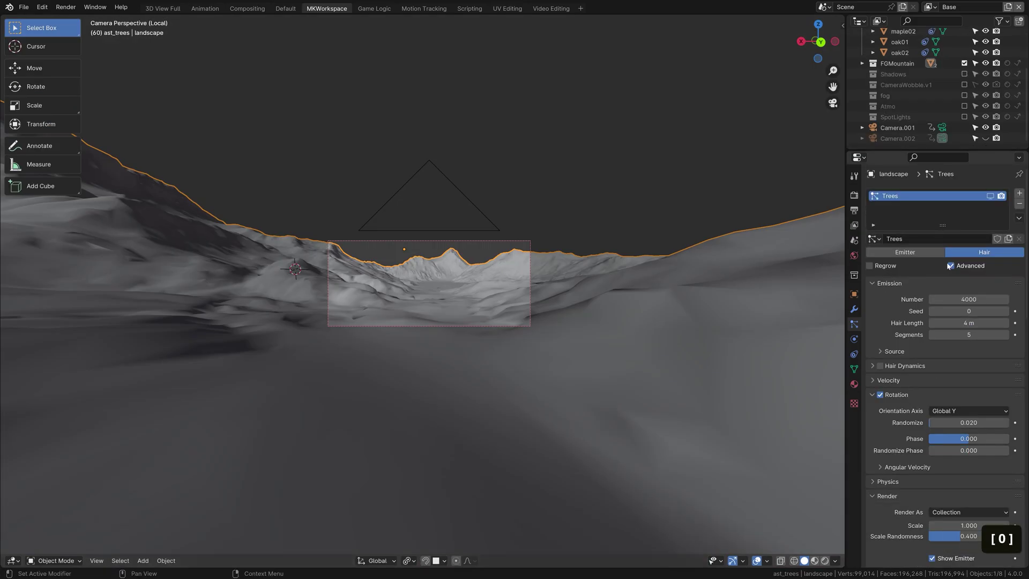
{"action": "key", "text": "alt+a"}
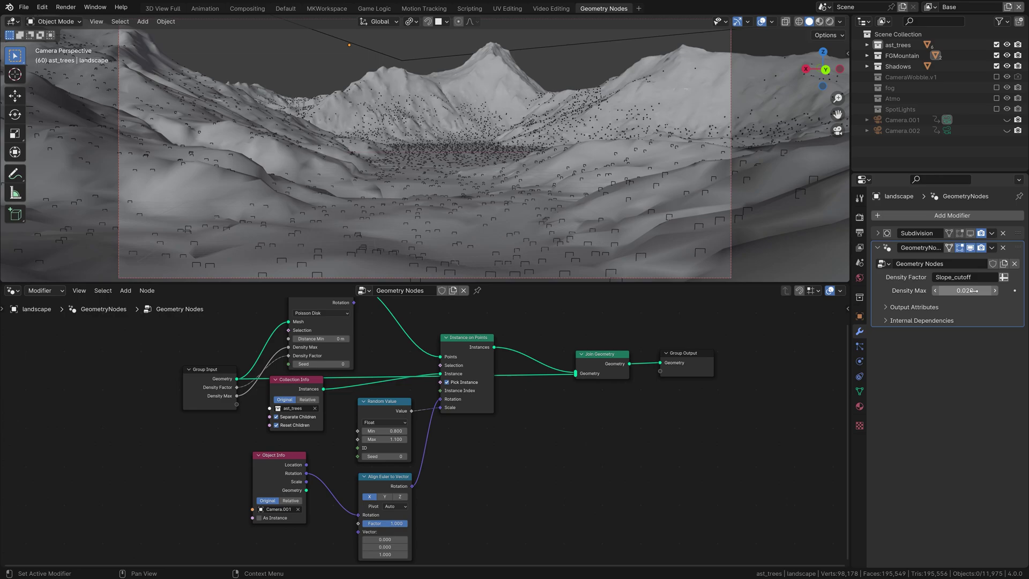
- Edit the Random Value tree scale range, entering 3 and 2.5, to update the trees
{"action": "type", "text": "3"}
{"action": "key", "text": "Return"}
{"action": "type", "text": "2.5"}
{"action": "key", "text": "Return"}
{"action": "left_click", "coordinate": [395, 439]}
{"action": "left_click", "coordinate": [396, 440], "text": "shift"}
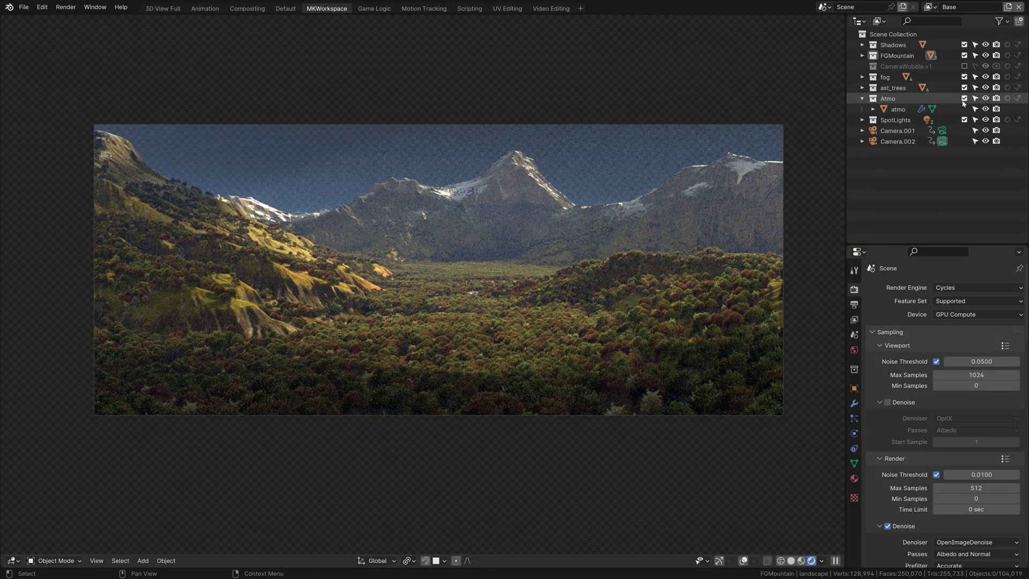
- Exclude the Atmo, SpotLights, fog and Shadows collections and make the landscape active
{"action": "left_click", "coordinate": [964, 98]}
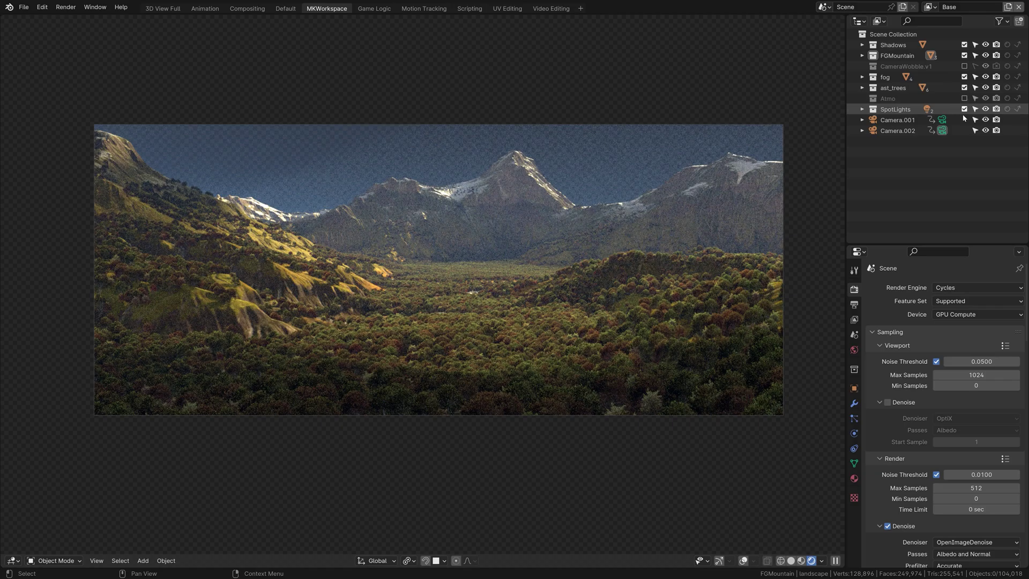
{"action": "left_click", "coordinate": [965, 109]}
{"action": "left_click", "coordinate": [964, 76]}
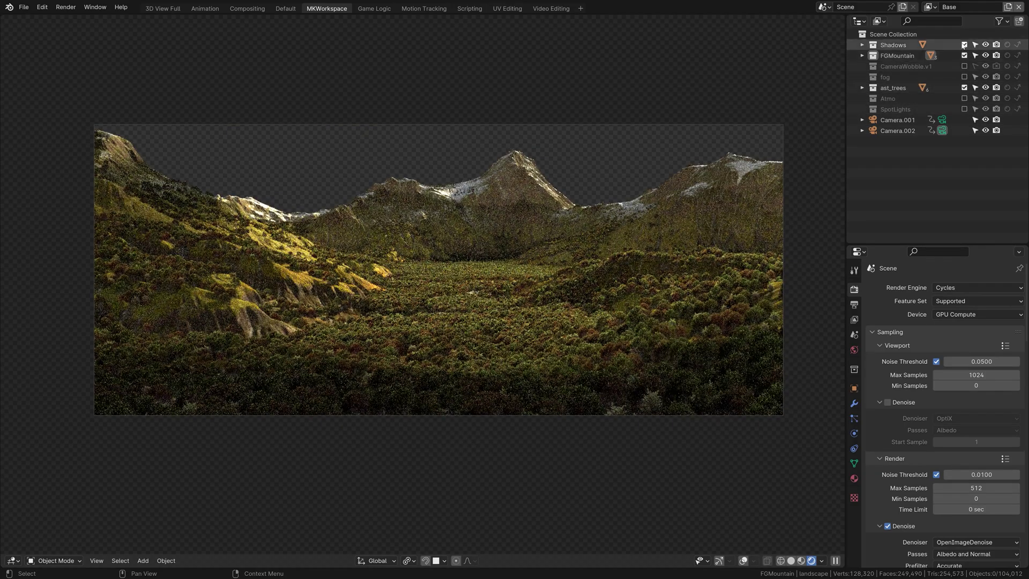
{"action": "left_click", "coordinate": [964, 44]}
{"action": "left_click", "coordinate": [681, 233]}
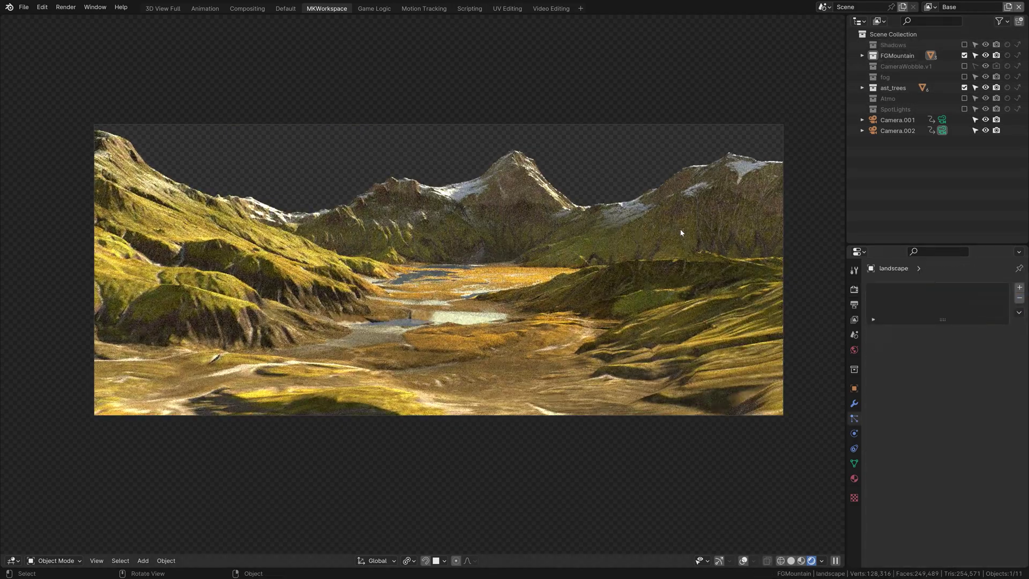
{"action": "middle_click_drag", "start_coordinate": [635, 246], "coordinate": [558, 276]}
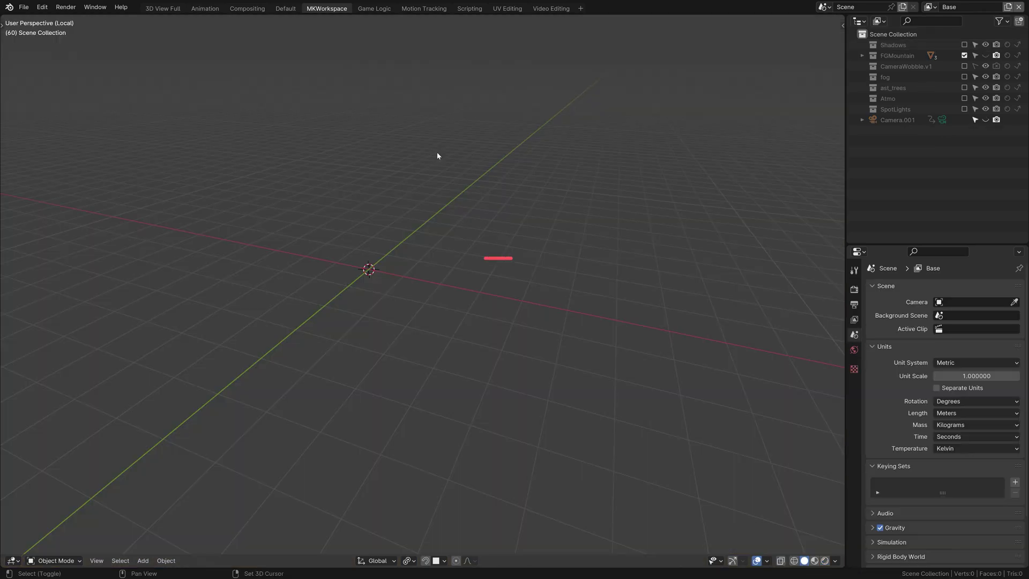
- Add a Landscape mesh and apply the large terrain preset
{"action": "key", "text": "shift+a"}
{"action": "mouse_move", "coordinate": [453, 152]}
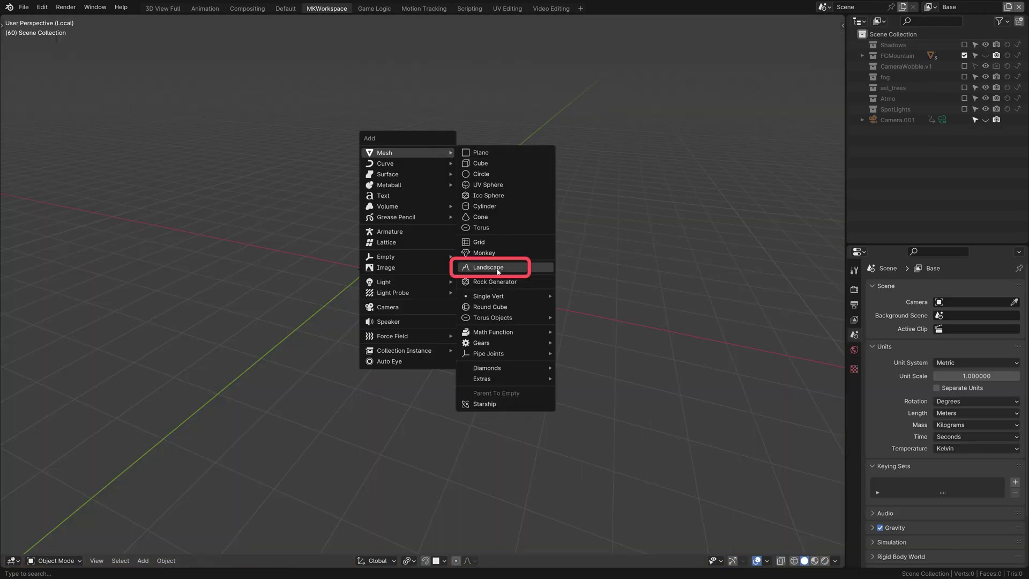
{"action": "left_click", "coordinate": [498, 272]}
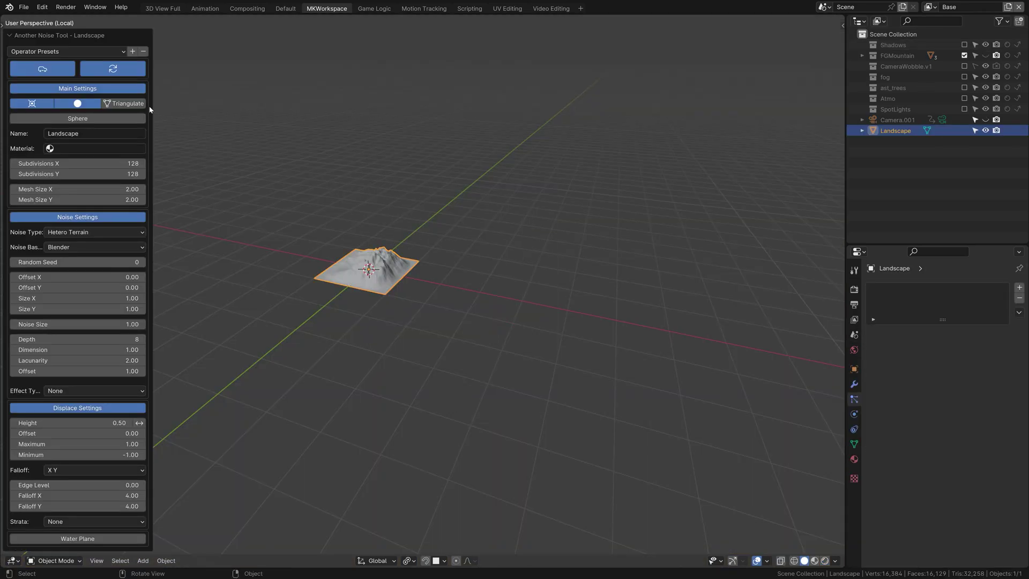
{"action": "left_click", "coordinate": [59, 52]}
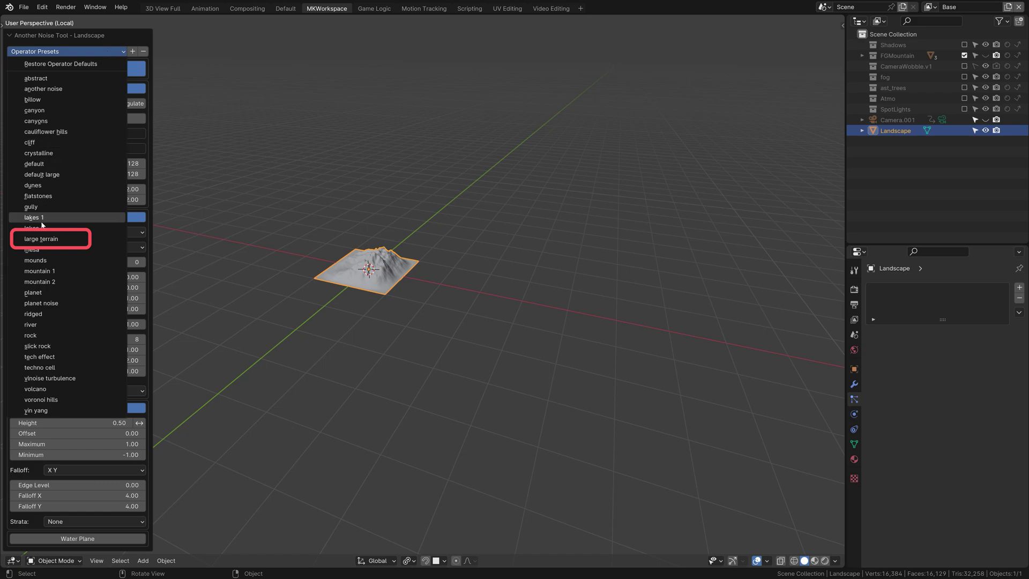
{"action": "left_click", "coordinate": [46, 239]}
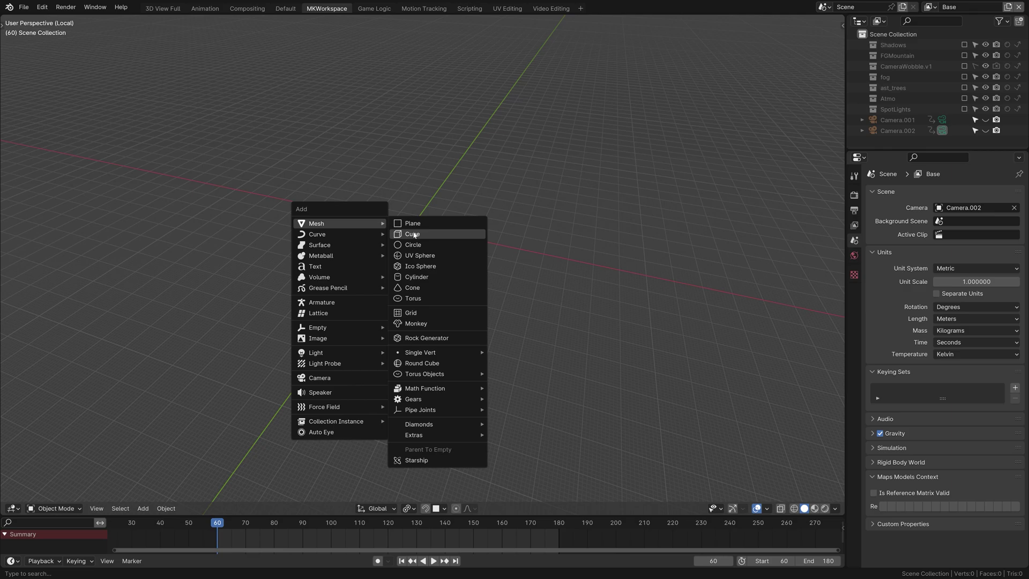
- Enable the A.N.T.Landscape add-on, save preferences, and switch to rendered shading
{"action": "left_click", "coordinate": [42, 7]}
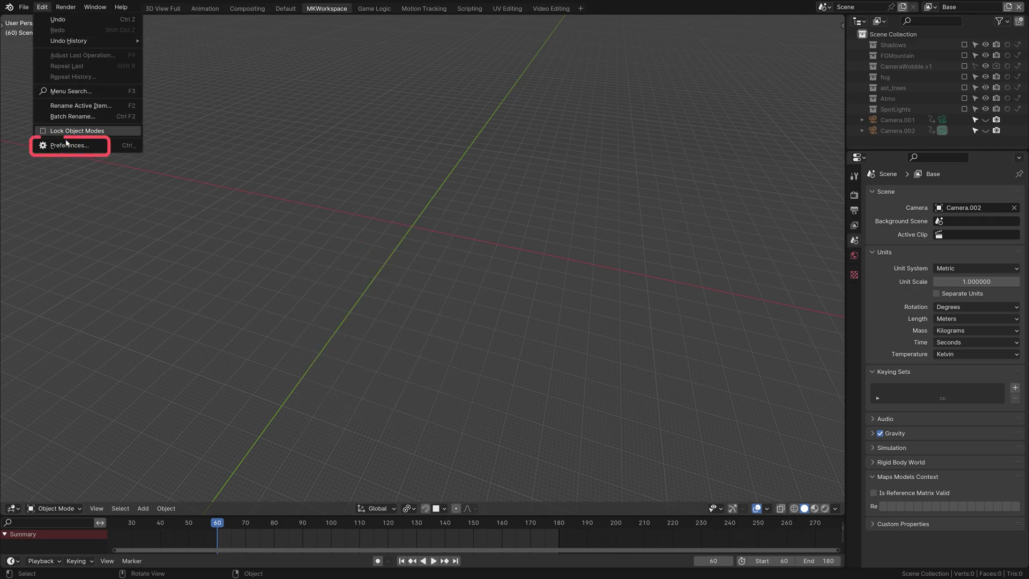
{"action": "left_click", "coordinate": [67, 144]}
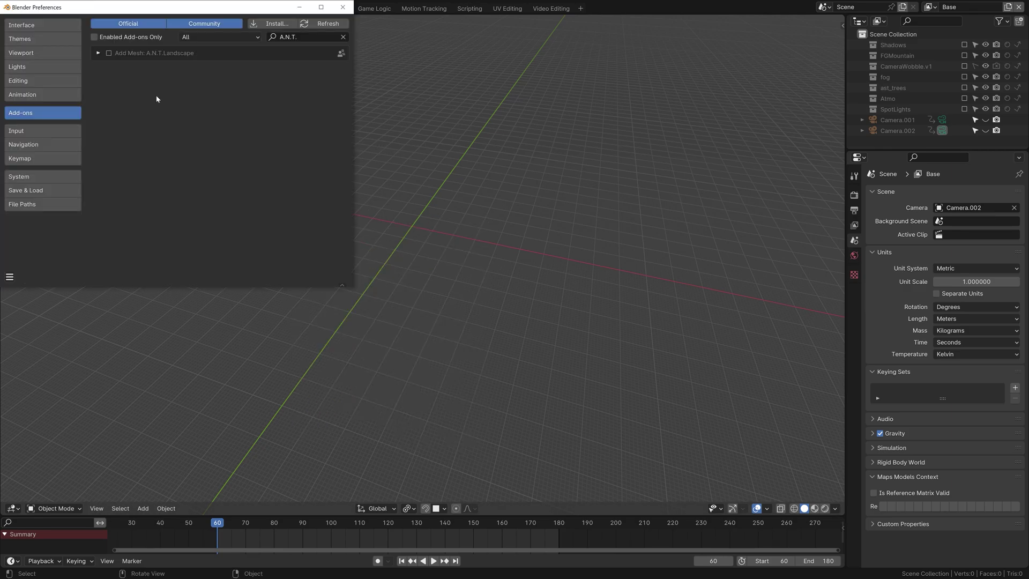
{"action": "left_click", "coordinate": [109, 53]}
{"action": "left_click", "coordinate": [9, 277]}
{"action": "left_click", "coordinate": [60, 244]}
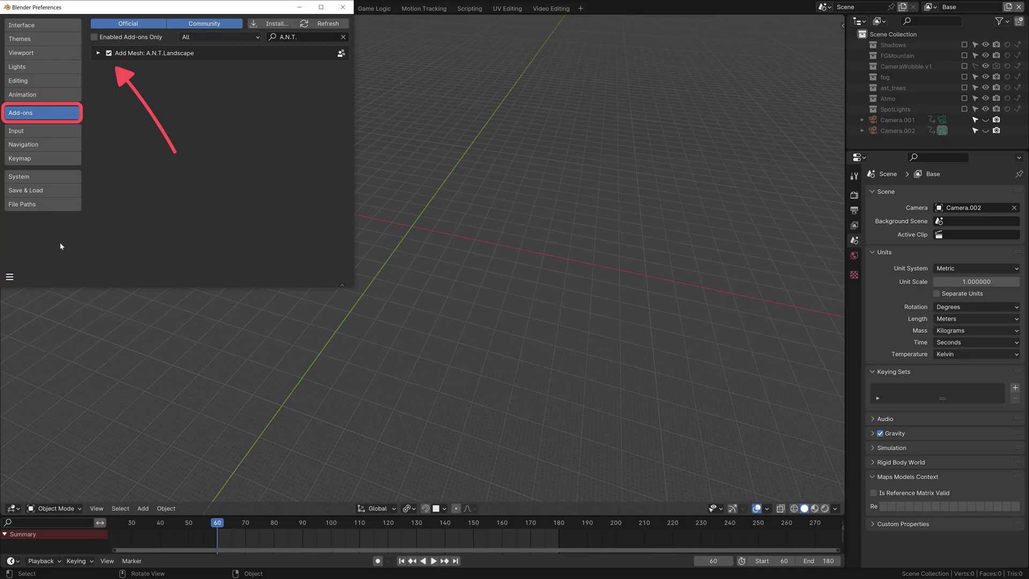
{"action": "left_click", "coordinate": [342, 7]}
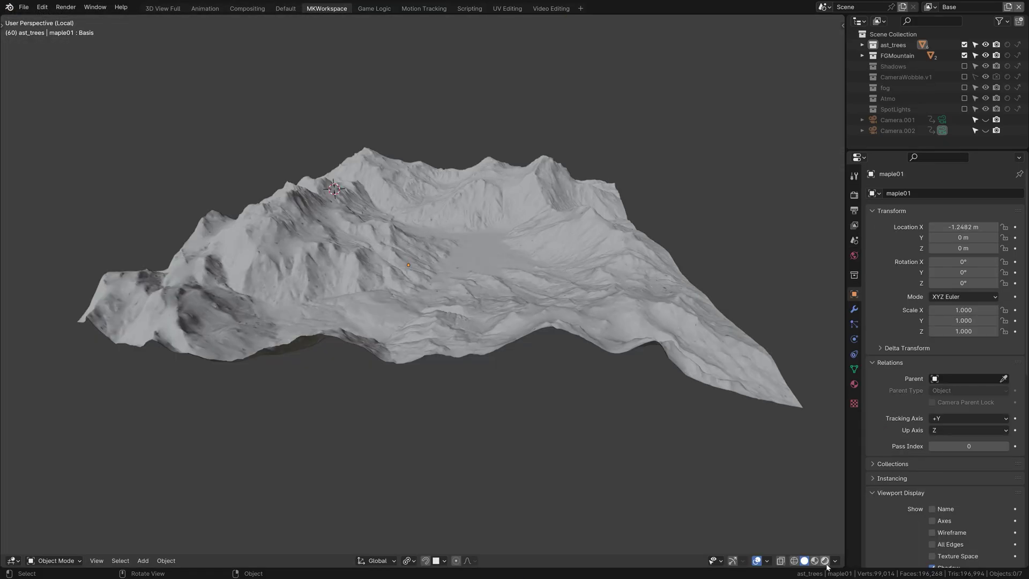
{"action": "left_click", "coordinate": [825, 560]}
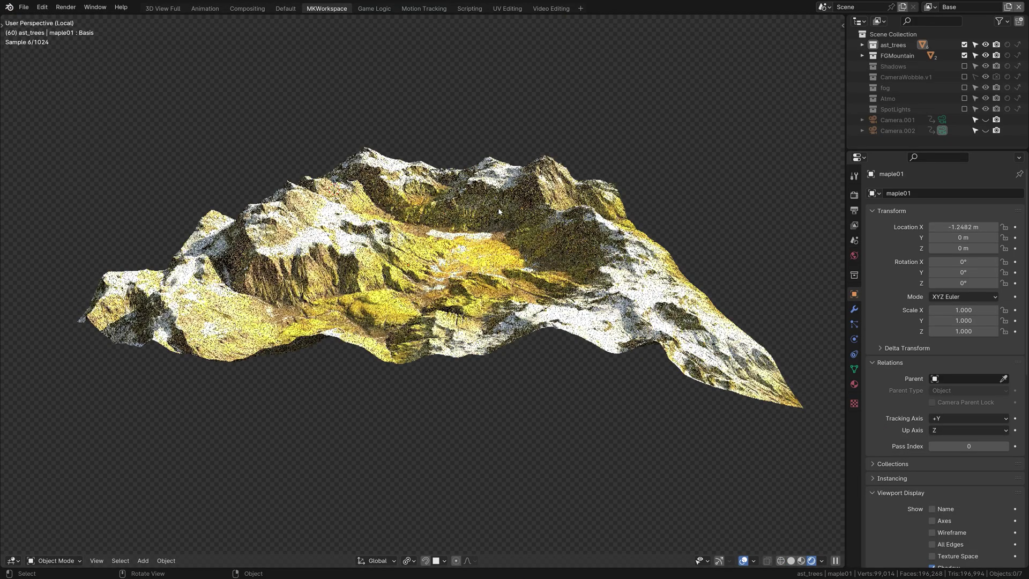
- Frame the valley in the camera view and expand the ast_trees collection
{"action": "key", "text": "KP_Decimal"}
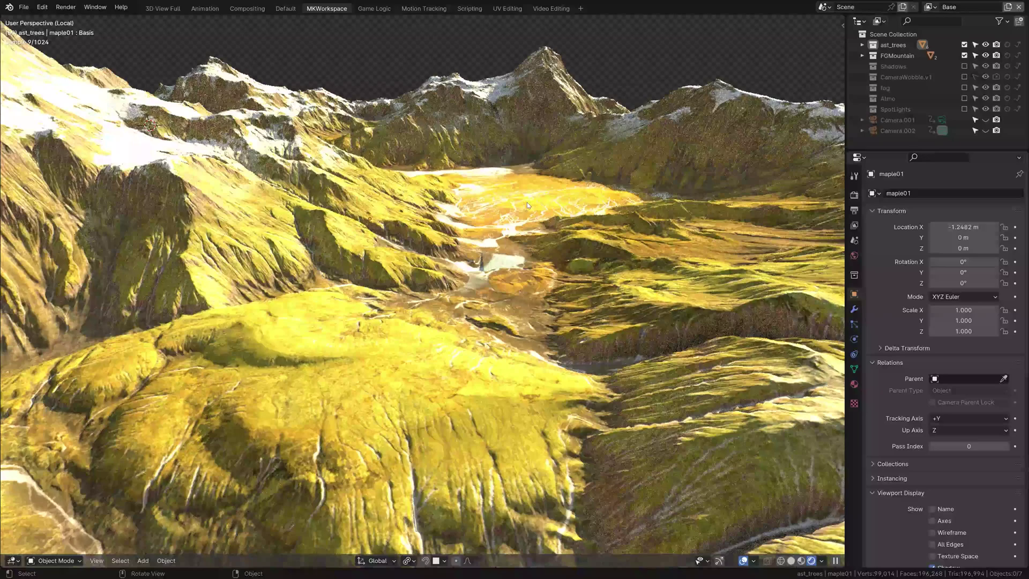
{"action": "key", "text": "KP_0"}
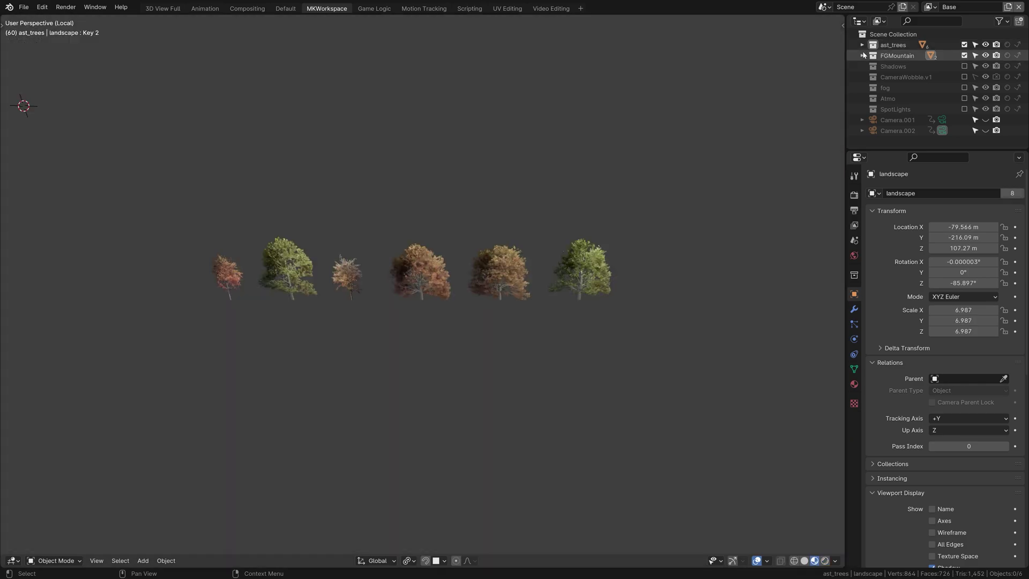
{"action": "left_click", "coordinate": [862, 45]}
- Select each tree card in turn, birch01 through oak02, then deselect
{"action": "left_click", "coordinate": [901, 55]}
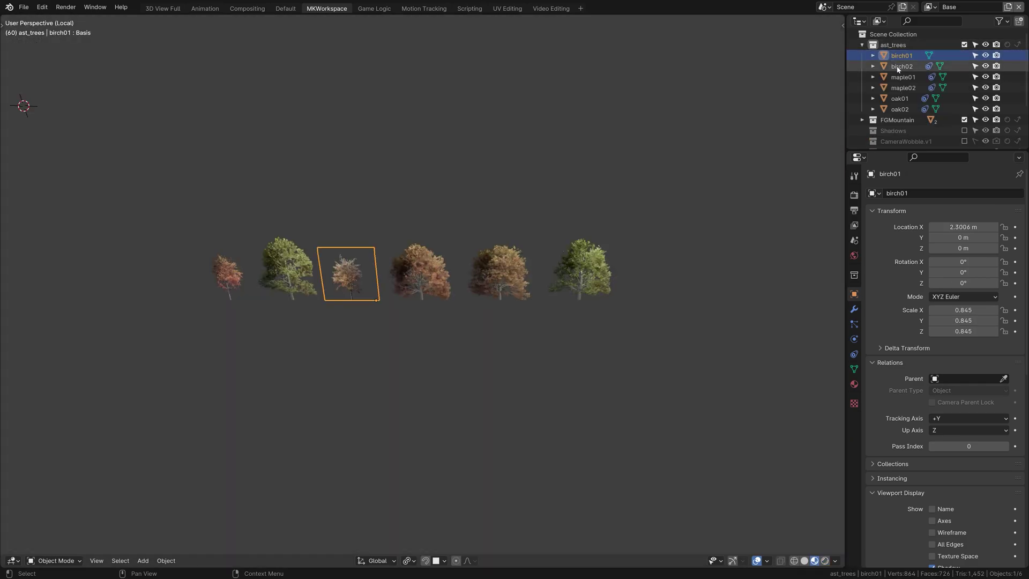
{"action": "left_click", "coordinate": [899, 66]}
{"action": "left_click", "coordinate": [899, 77]}
{"action": "left_click", "coordinate": [899, 88]}
{"action": "left_click", "coordinate": [900, 98]}
{"action": "left_click", "coordinate": [900, 109]}
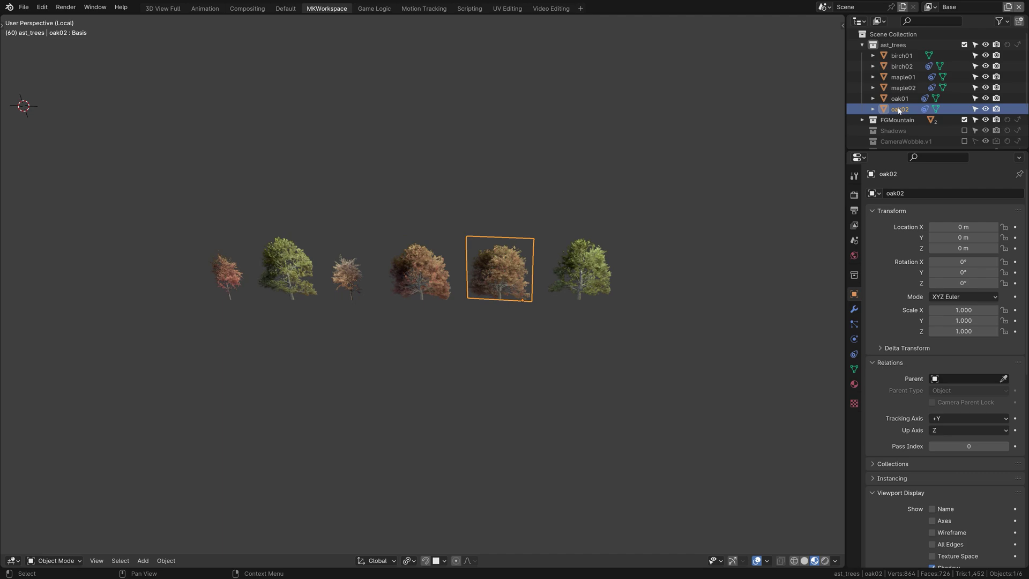
{"action": "left_click", "coordinate": [718, 133]}
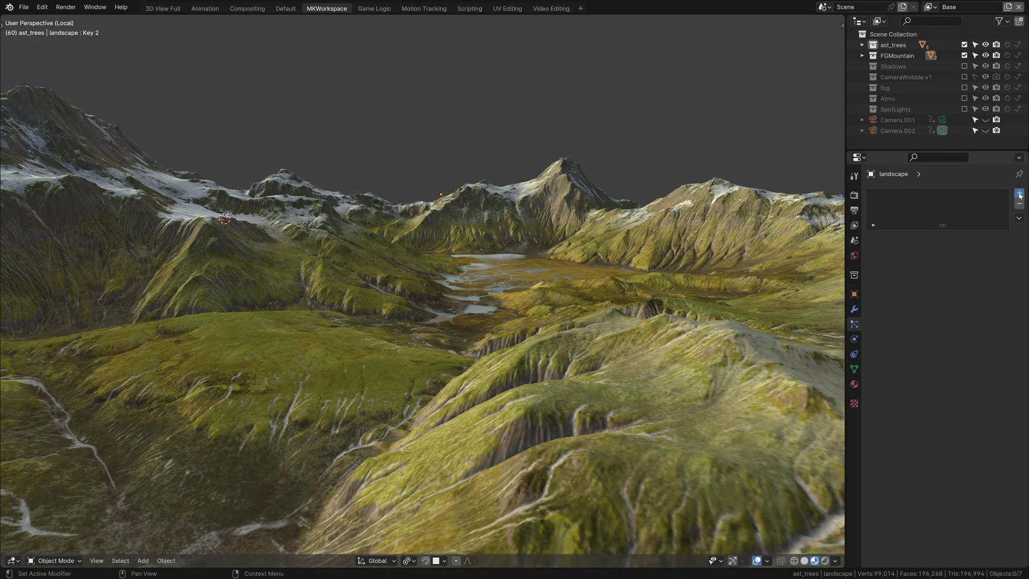
- Add a hair particle system to the landscape, naming both system and settings 'Trees'
{"action": "left_click", "coordinate": [1019, 193]}
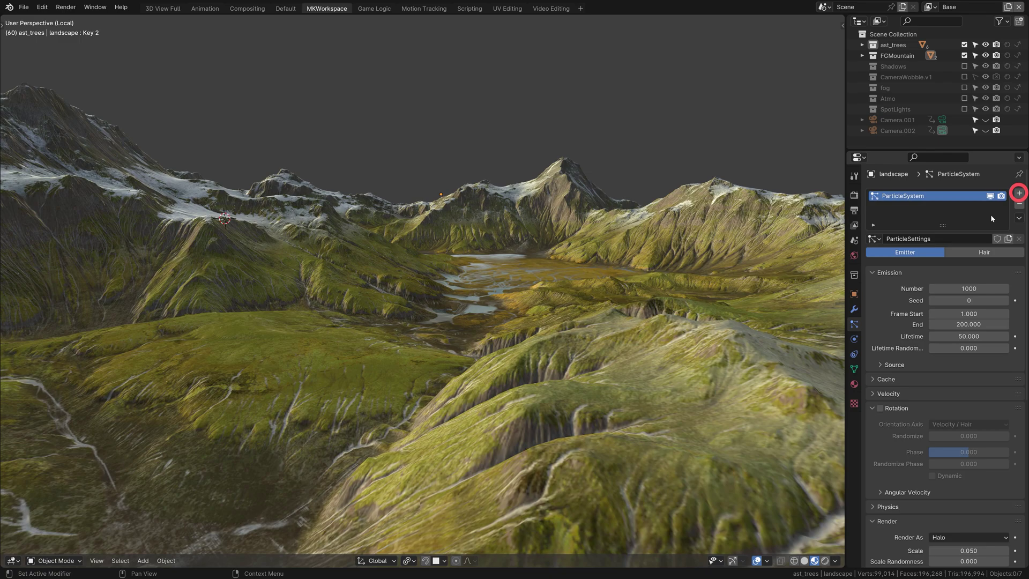
{"action": "left_click", "coordinate": [964, 252]}
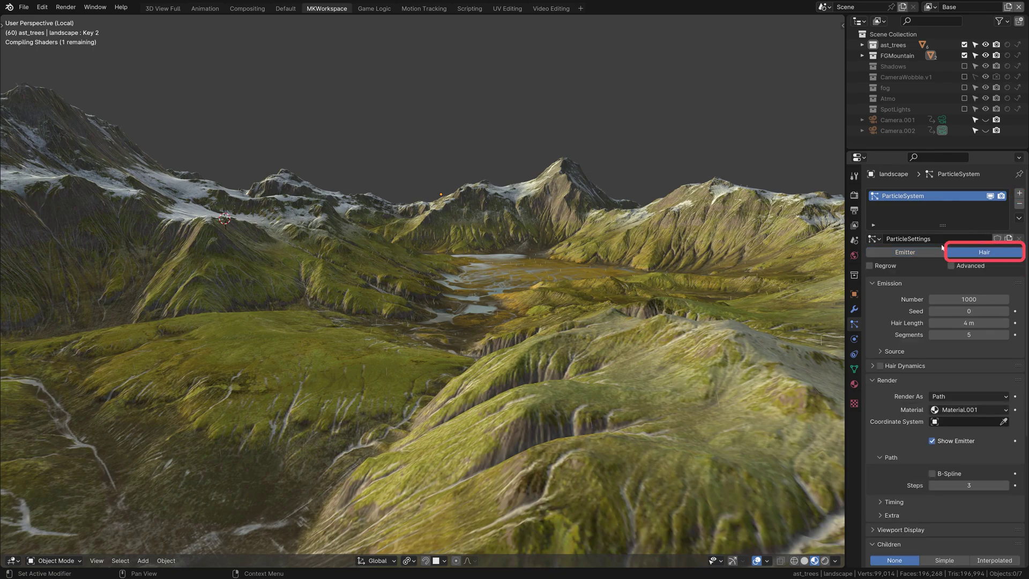
{"action": "left_click", "coordinate": [928, 238]}
{"action": "type", "text": "Trees"}
{"action": "key", "text": "Return"}
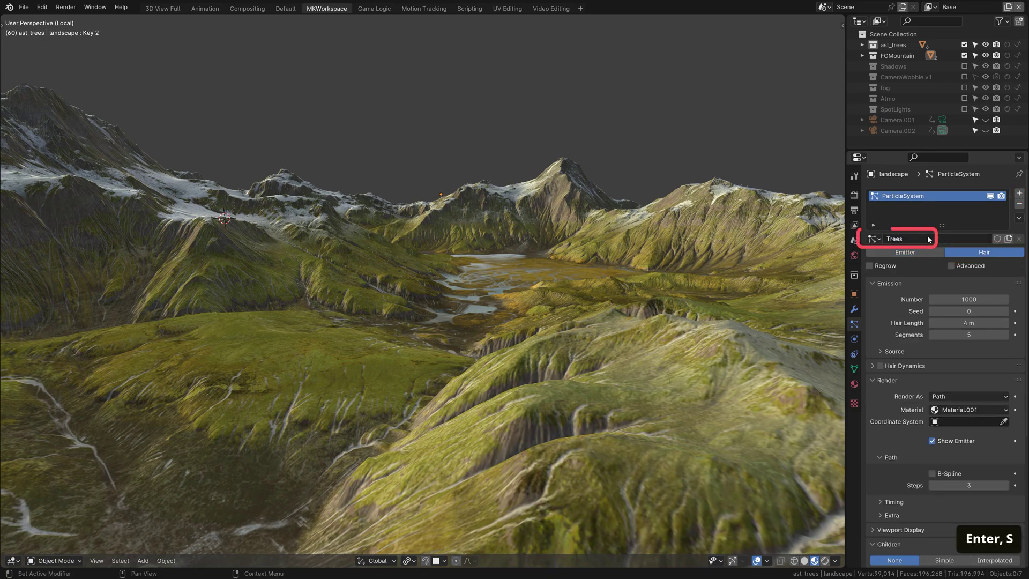
{"action": "double_click", "coordinate": [888, 196]}
{"action": "type", "text": "Trees"}
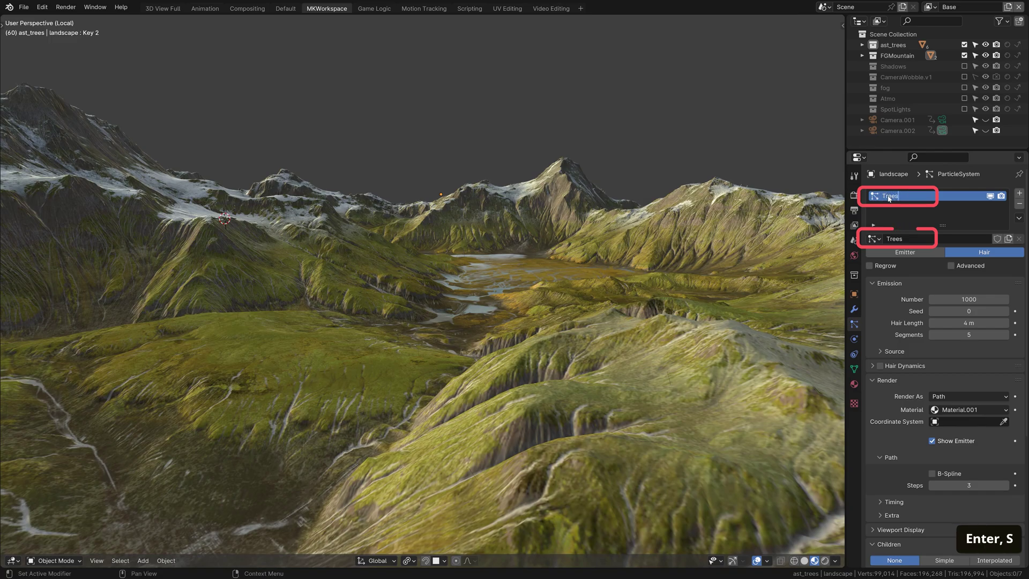
{"action": "key", "text": "Return"}
- In solid shading, render the particles as the ast_trees collection
{"action": "left_click", "coordinate": [805, 560]}
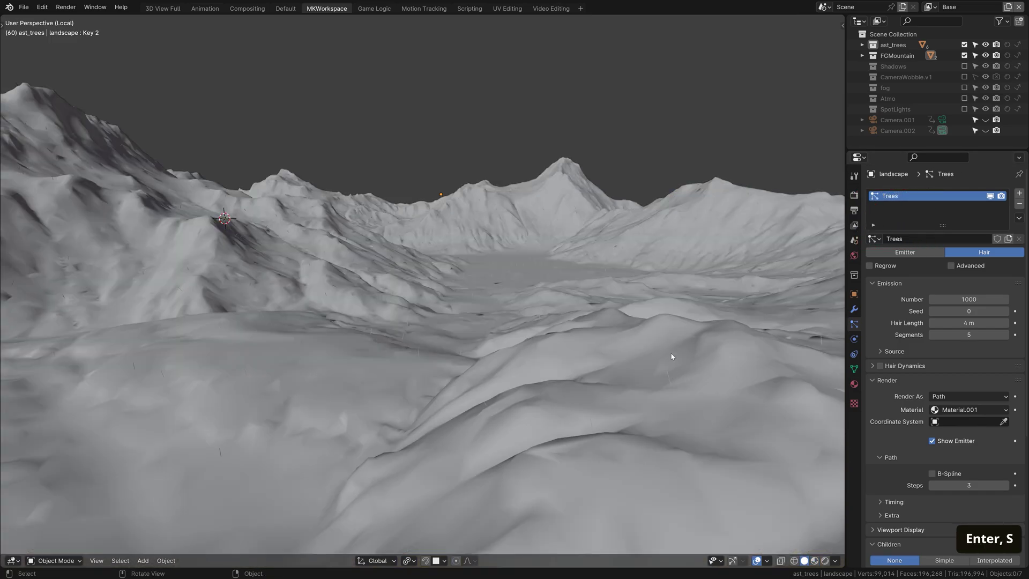
{"action": "left_click", "coordinate": [939, 397]}
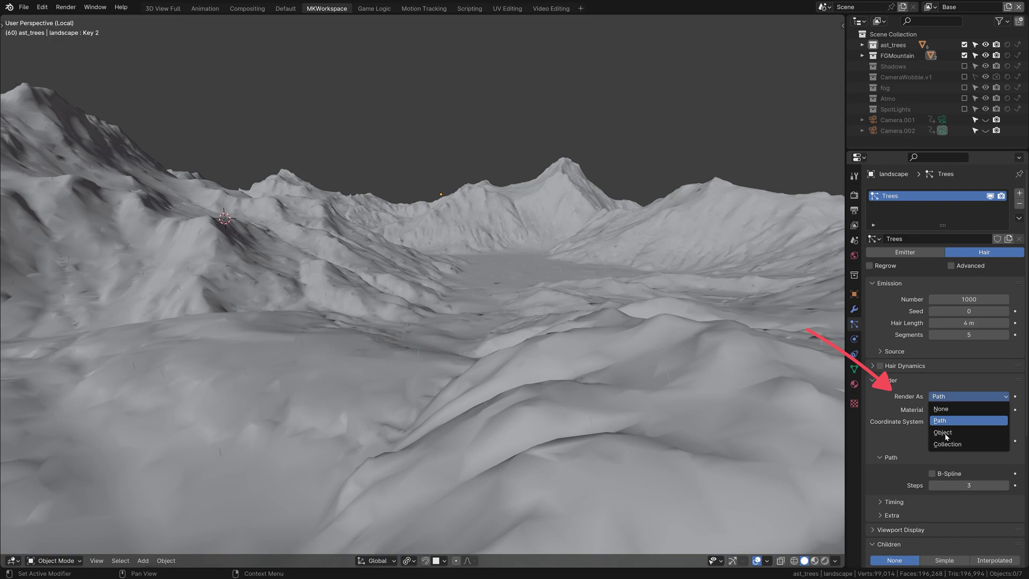
{"action": "left_click", "coordinate": [947, 444]}
{"action": "left_click", "coordinate": [959, 476]}
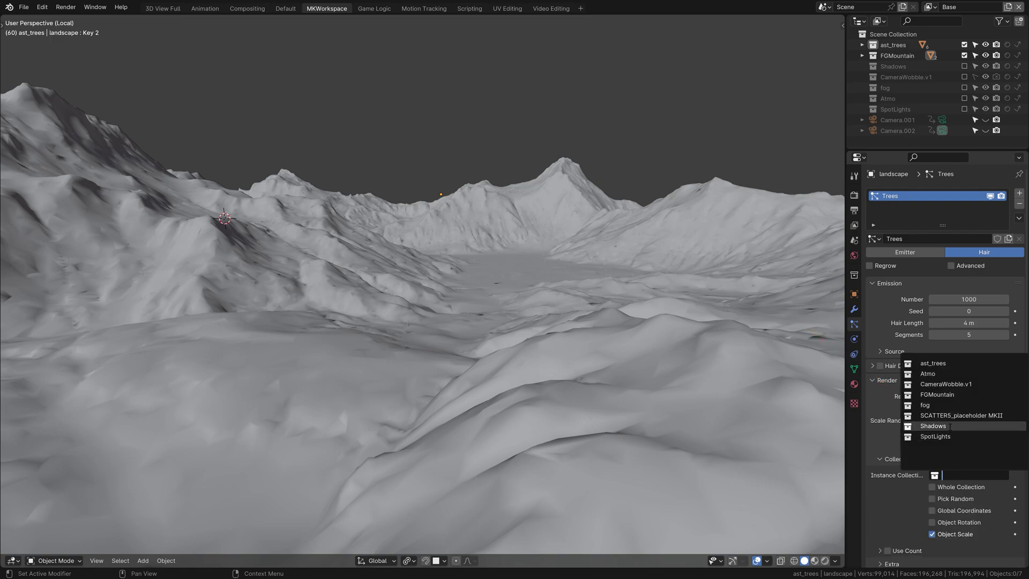
{"action": "left_click", "coordinate": [944, 363]}
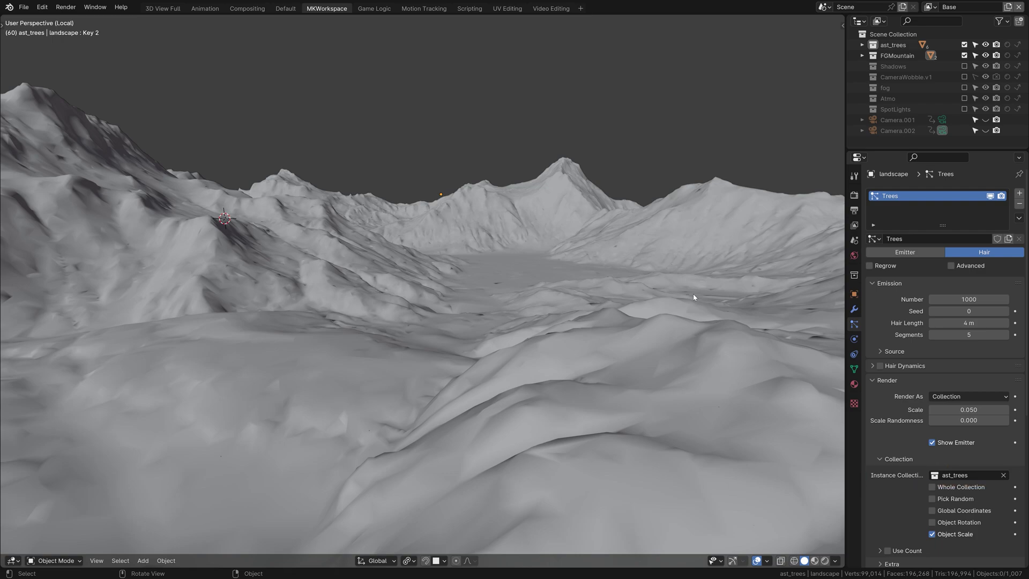
- Set the tree particle render scale to 1
{"action": "left_click", "coordinate": [965, 409]}
{"action": "type", "text": "1"}
{"action": "key", "text": "Return"}
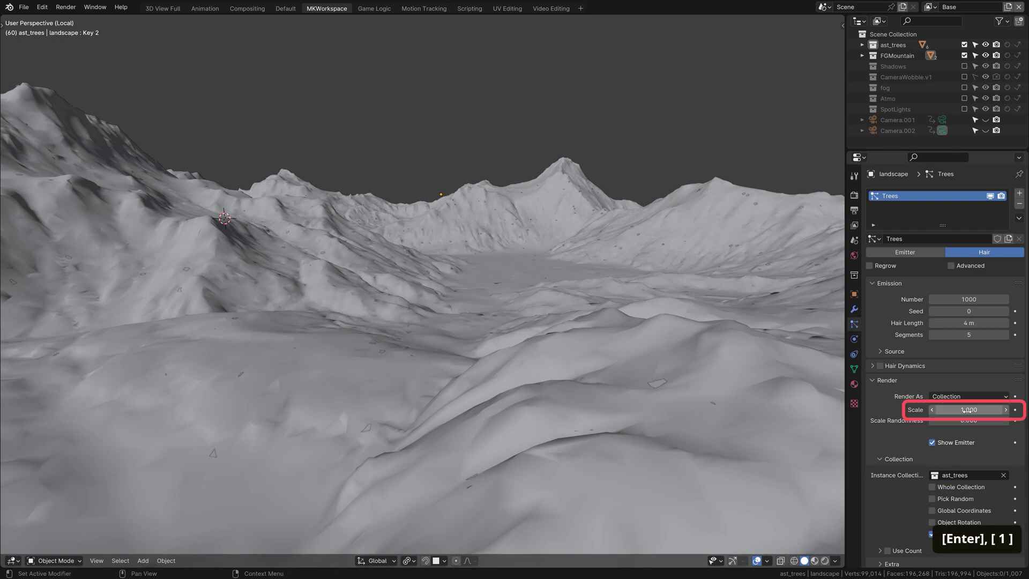
{"action": "mouse_move", "coordinate": [656, 340]}
{"action": "middle_mouse_down", "text": "shift"}
{"action": "mouse_move", "coordinate": [602, 324]}
{"action": "mouse_move", "coordinate": [562, 343]}
{"action": "middle_mouse_up", "text": "shift"}
{"action": "scroll", "coordinate": [602, 323], "scroll_direction": "down", "scroll_amount": 3, "text": "shift"}
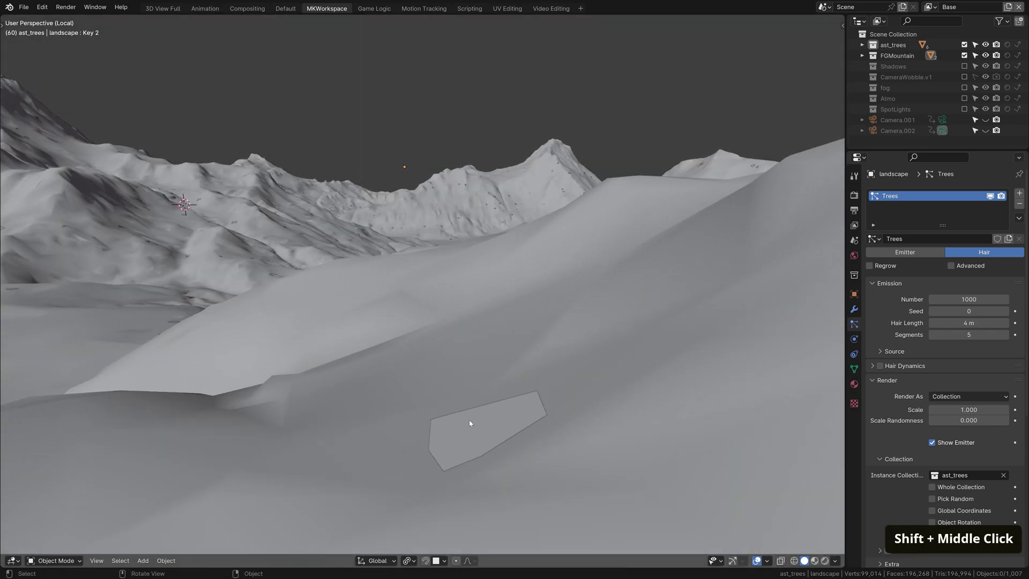
- Select all, then enable Advanced and Rotation with Global Y orientation axis
{"action": "key", "text": "a"}
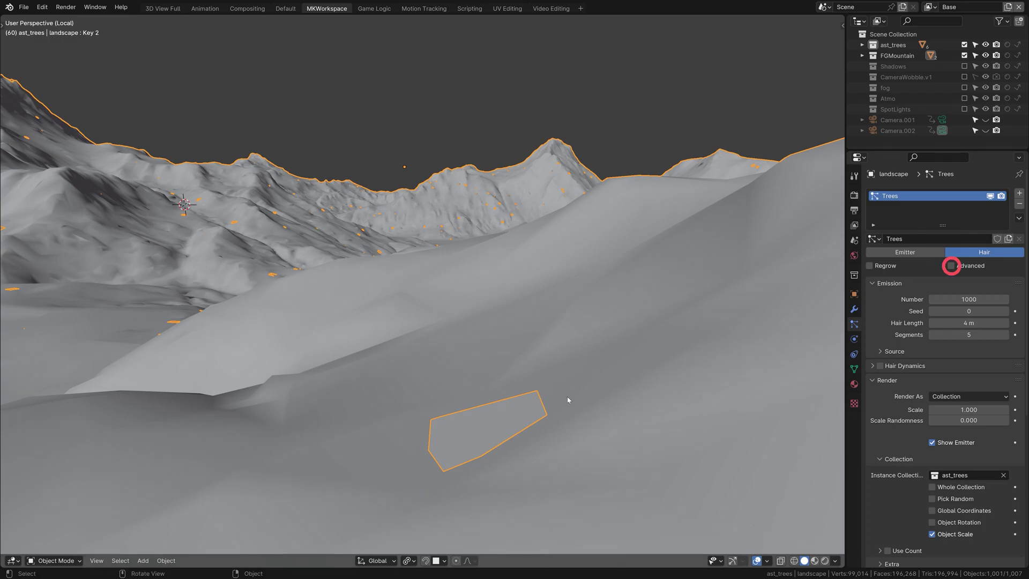
{"action": "left_click", "coordinate": [951, 266]}
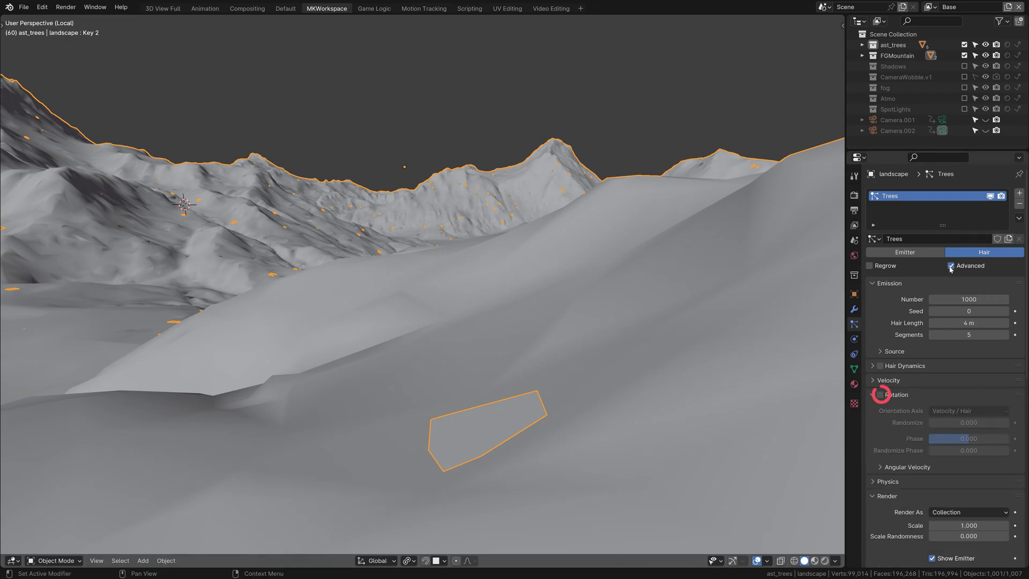
{"action": "left_click", "coordinate": [880, 394]}
{"action": "left_click", "coordinate": [977, 411]}
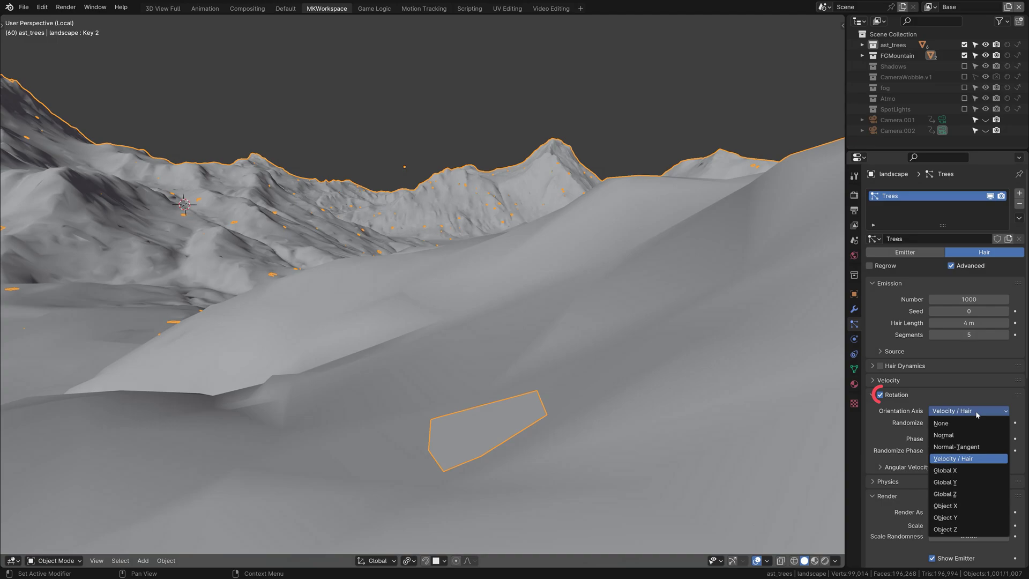
{"action": "left_click", "coordinate": [953, 481]}
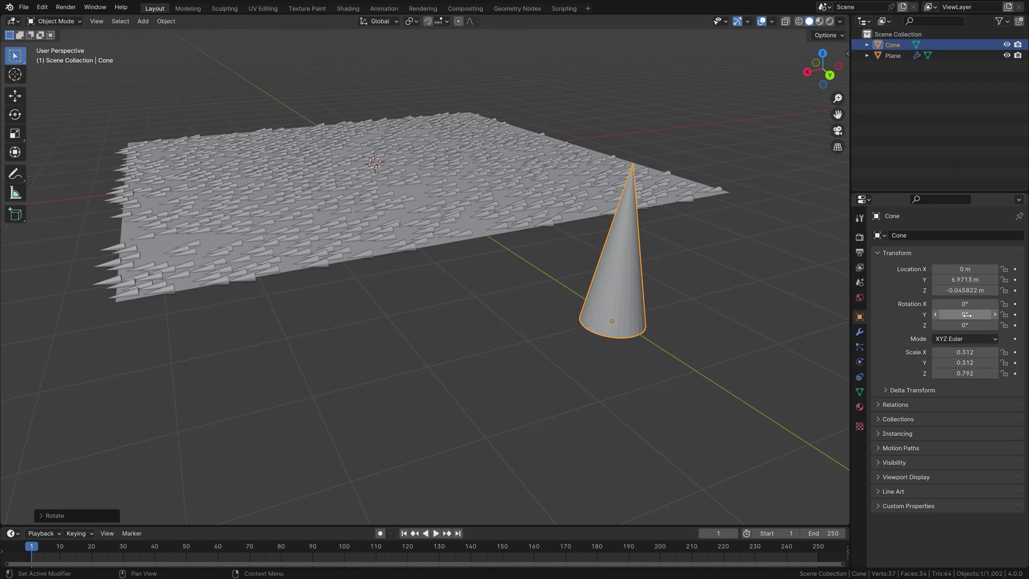
- Set the cone's Y rotation to 90°
{"action": "left_click", "coordinate": [970, 315]}
{"action": "type", "text": "85"}
{"action": "key", "text": "Return"}
{"action": "left_click_drag", "start_coordinate": [964, 314], "coordinate": [980, 315]}
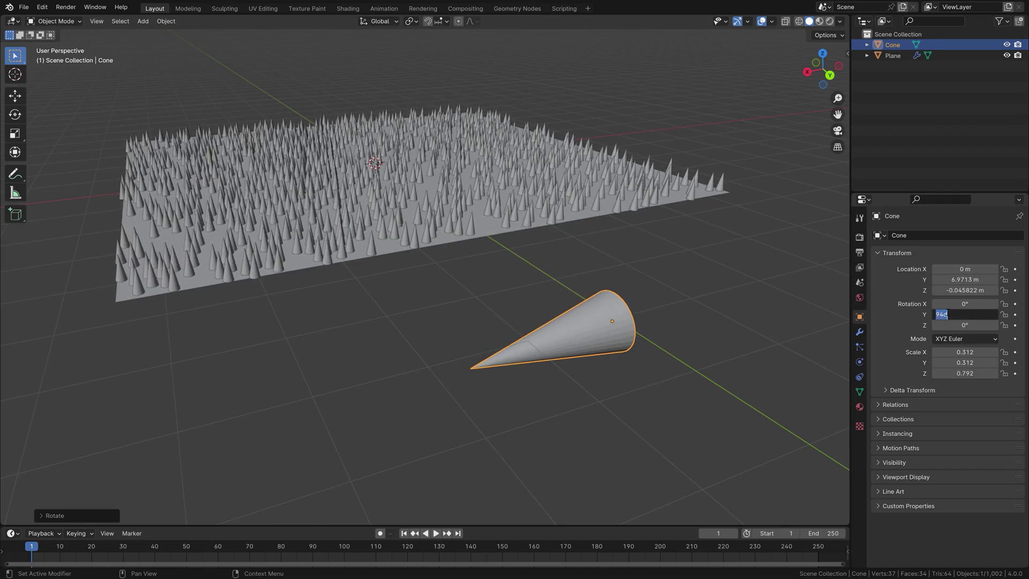
{"action": "type", "text": "90"}
{"action": "key", "text": "Return"}
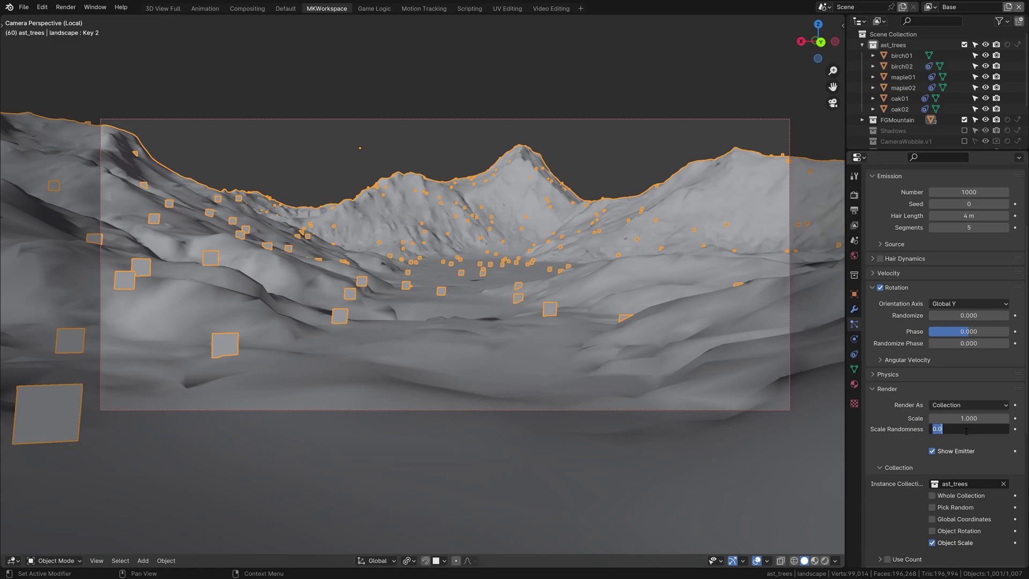
- Set the Trees Scale Randomness to 0.4 and rotation Randomize to 0.02
{"action": "type", "text": "4"}
{"action": "key", "text": "Return"}
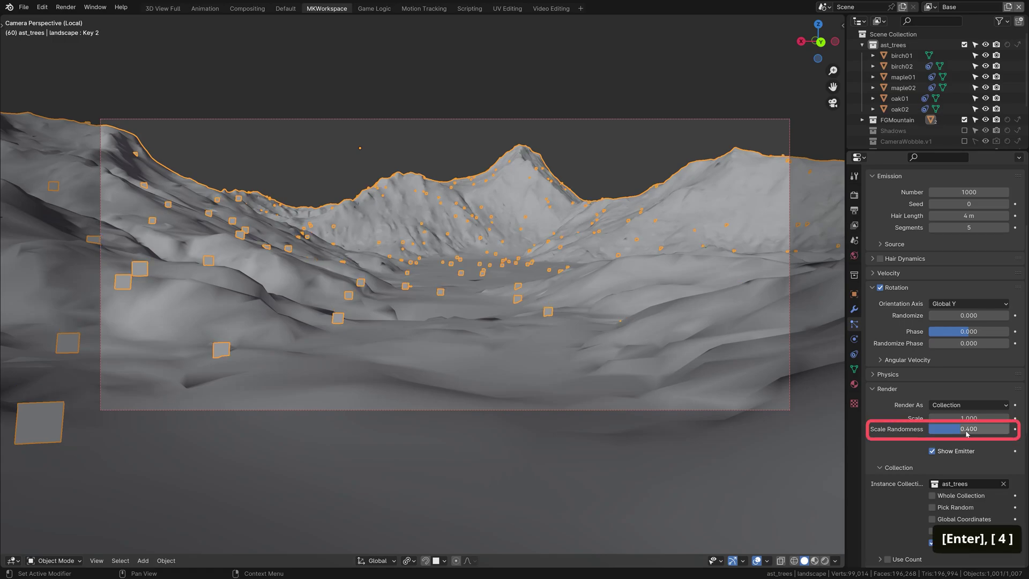
{"action": "double_click", "coordinate": [970, 316]}
{"action": "type", "text": "0.02"}
{"action": "key", "text": "Return"}
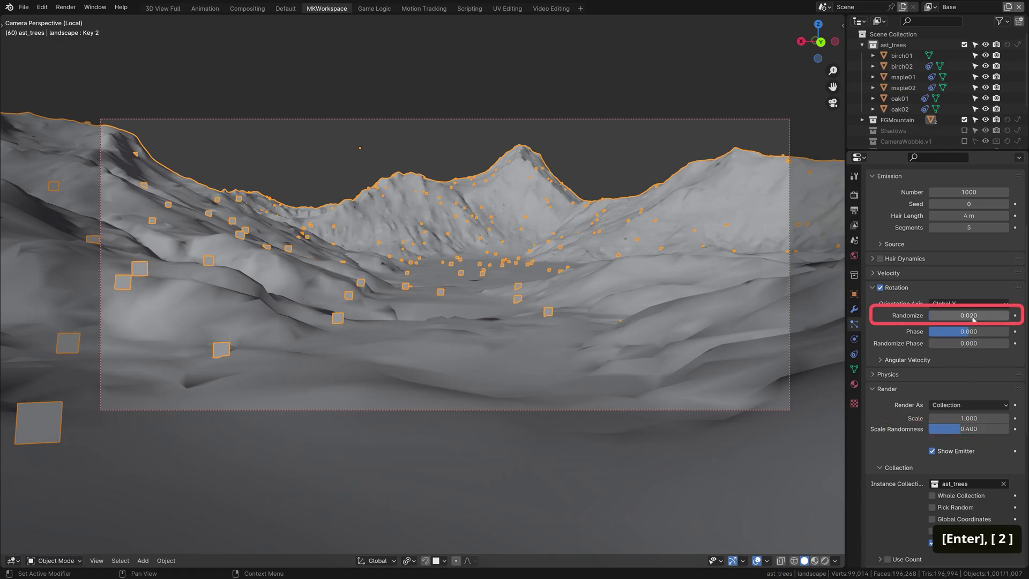
{"action": "double_click", "coordinate": [979, 193]}
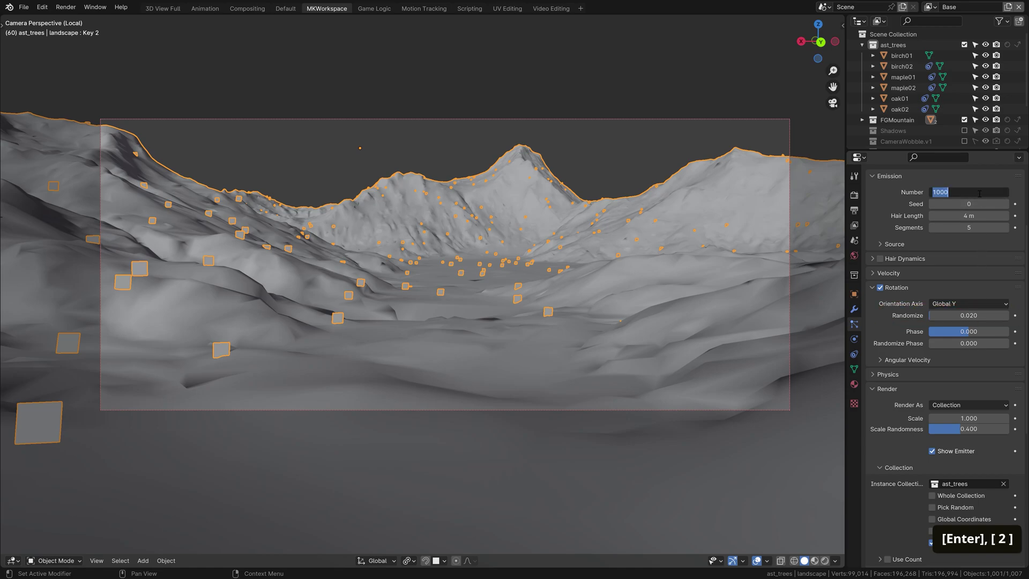
- Raise the tree particle count to 10000, then 100000, and inspect the scatter
{"action": "type", "text": "10000"}
{"action": "key", "text": "Return"}
{"action": "key", "text": "Return"}
{"action": "key", "text": "End"}
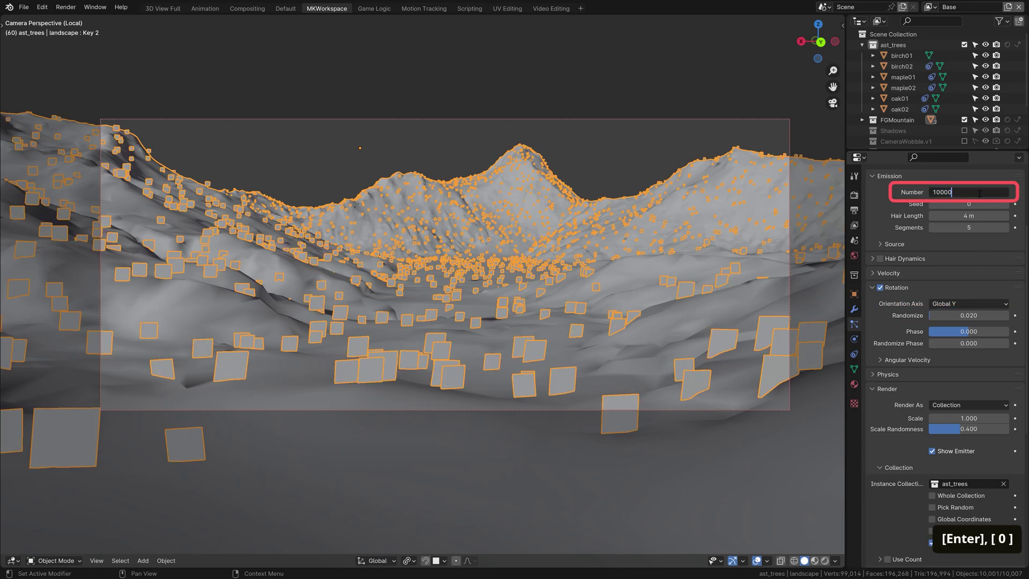
{"action": "type", "text": "0"}
{"action": "key", "text": "Return"}
{"action": "middle_click_drag", "start_coordinate": [653, 243], "coordinate": [621, 265]}
{"action": "key", "text": "KP_0"}
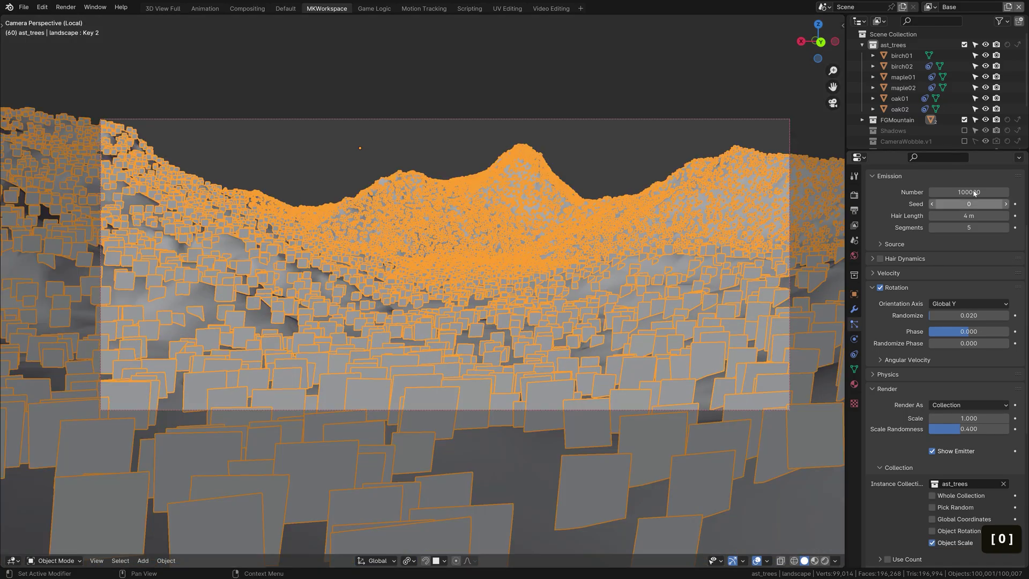
- Set the Emission Number to 4000 tree particles
{"action": "double_click", "coordinate": [972, 192]}
{"action": "type", "text": "4000"}
{"action": "key", "text": "Return"}
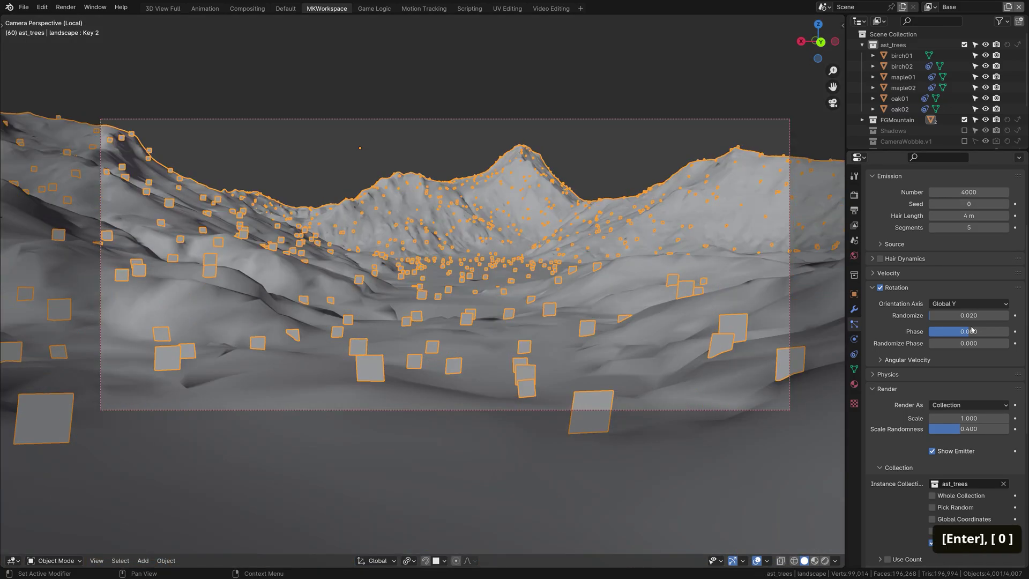
{"action": "scroll", "coordinate": [918, 433], "scroll_direction": "down", "scroll_amount": 8}
{"action": "scroll", "coordinate": [918, 433], "scroll_direction": "down", "scroll_amount": 3}
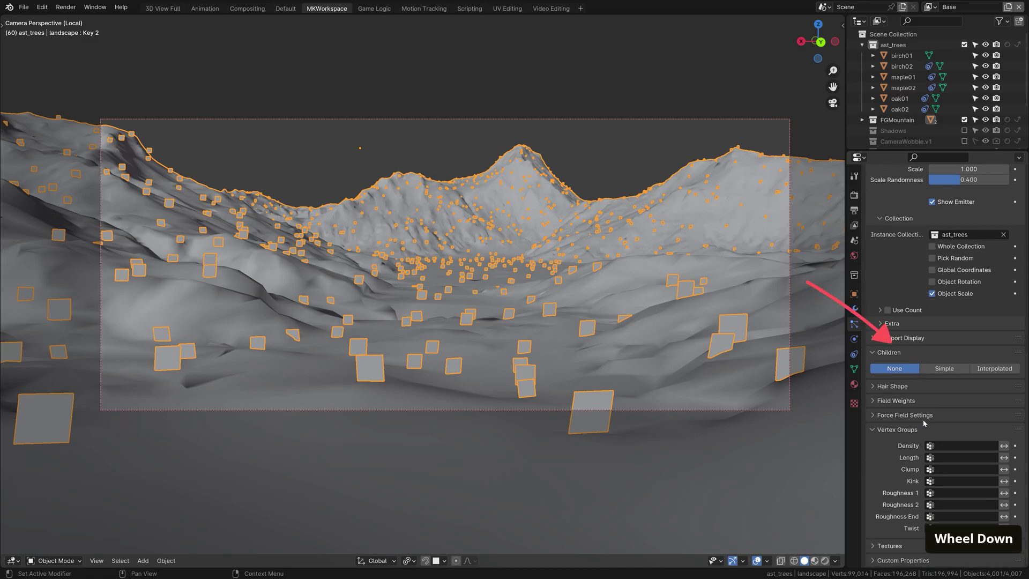
- Set Children to Interpolated, comparing briefly with Simple
{"action": "left_click", "coordinate": [995, 369]}
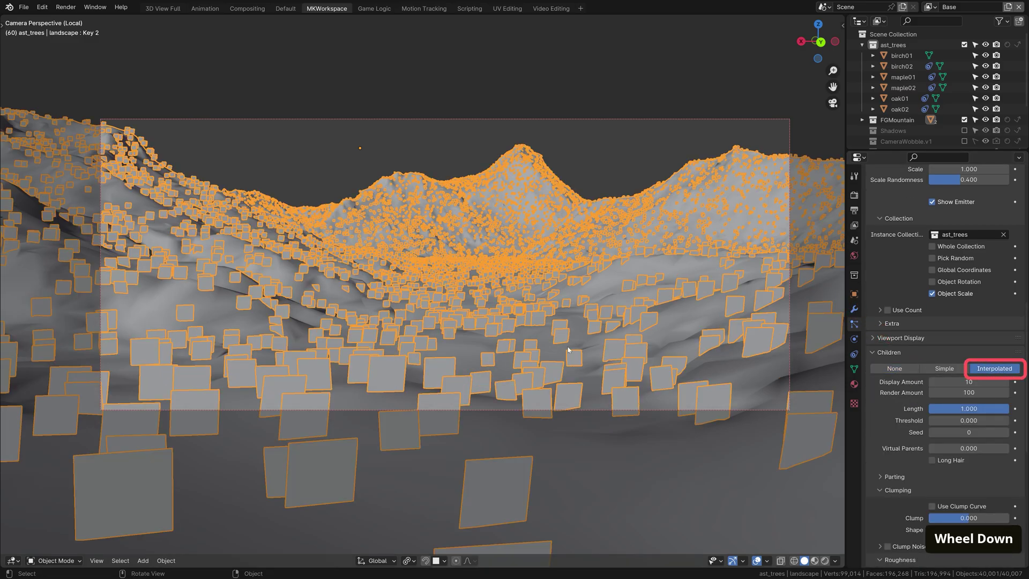
{"action": "middle_click_drag", "start_coordinate": [530, 303], "coordinate": [595, 302]}
{"action": "key", "text": "KP_0"}
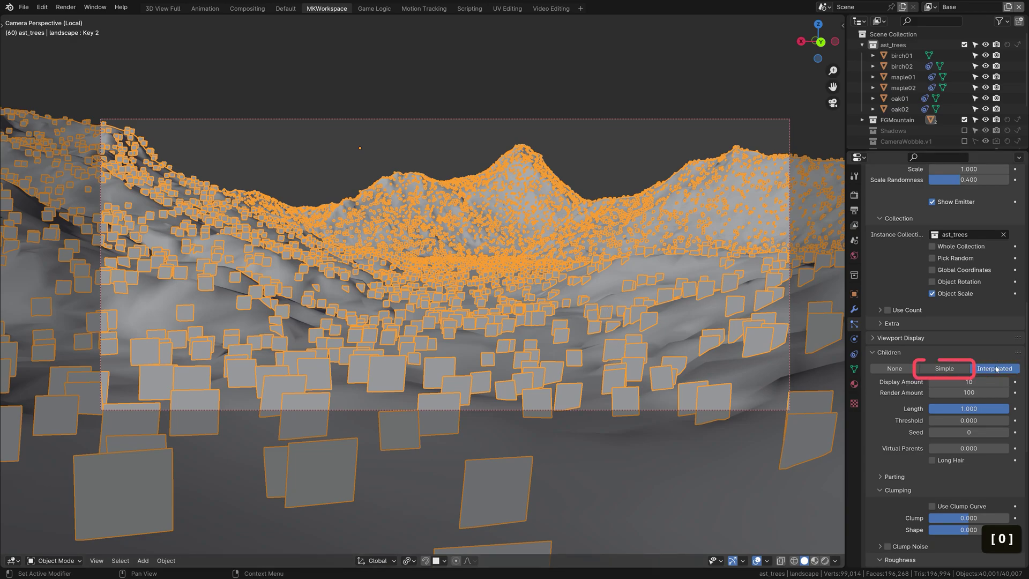
{"action": "left_click", "coordinate": [950, 369]}
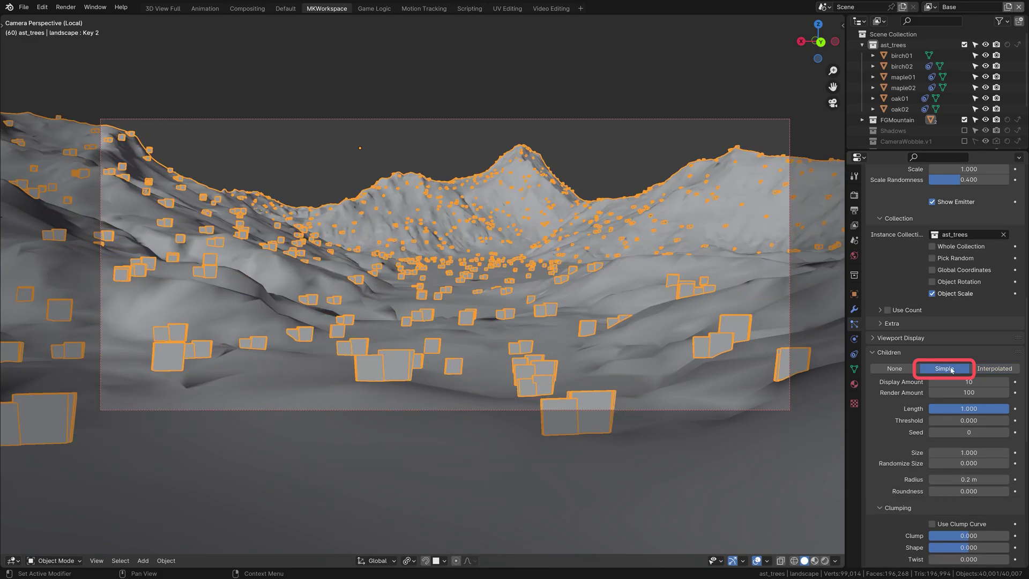
{"action": "left_click", "coordinate": [995, 369]}
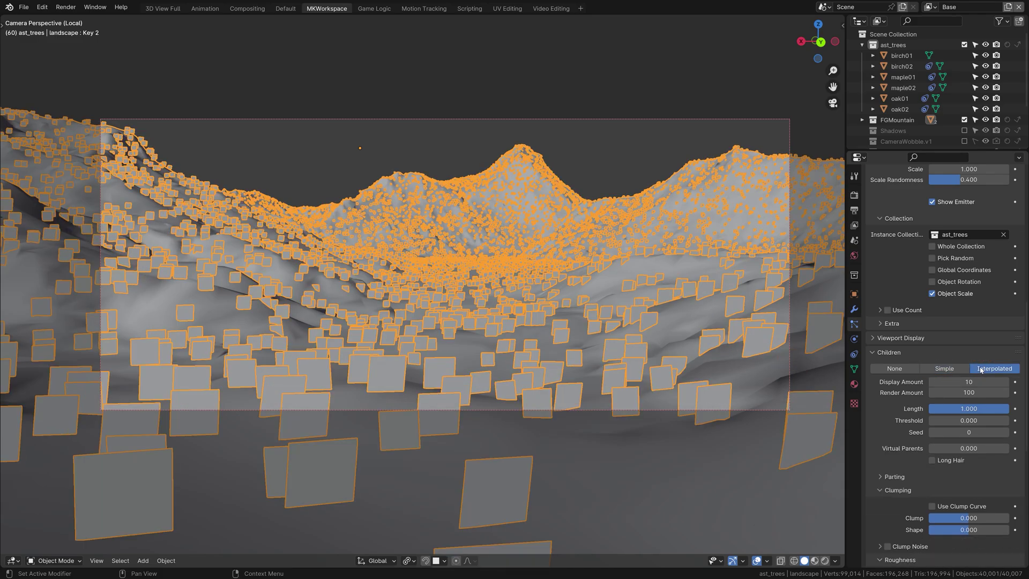
{"action": "middle_click_drag", "start_coordinate": [536, 300], "coordinate": [557, 302]}
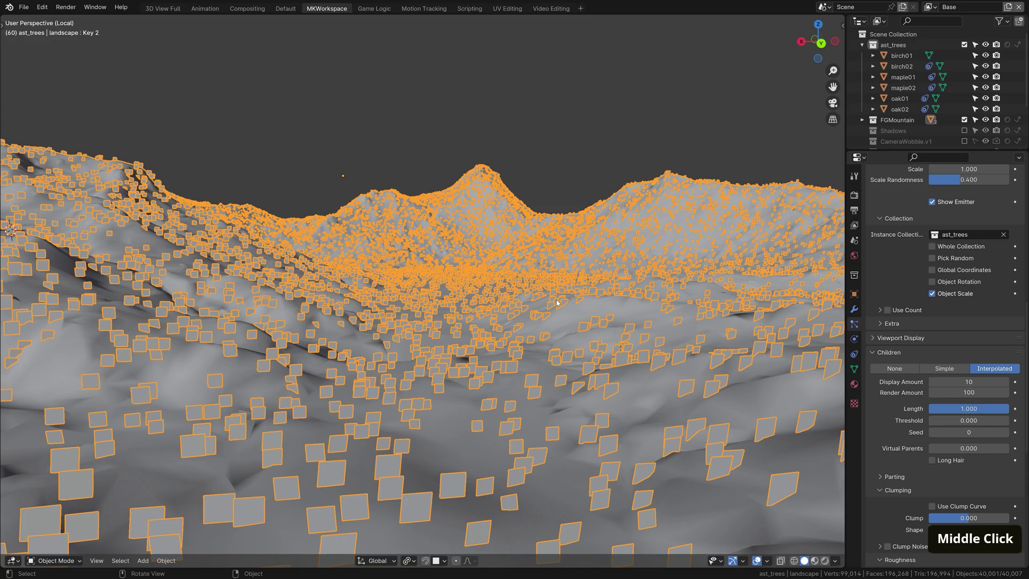
{"action": "key", "text": "KP_0"}
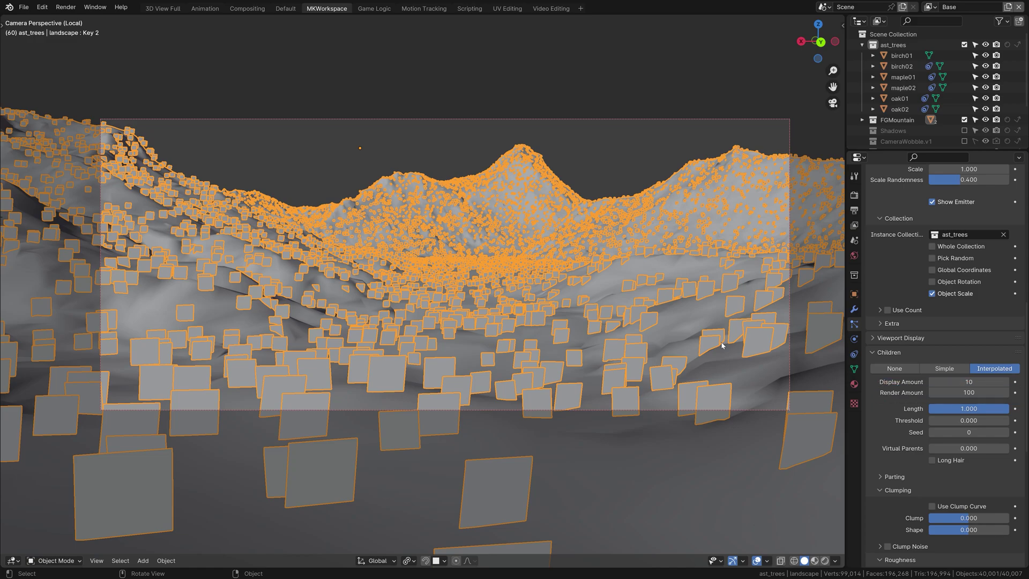
- Set the children Display Amount and Render Amount both to 30
{"action": "scroll", "coordinate": [934, 349], "scroll_direction": "up", "scroll_amount": 15}
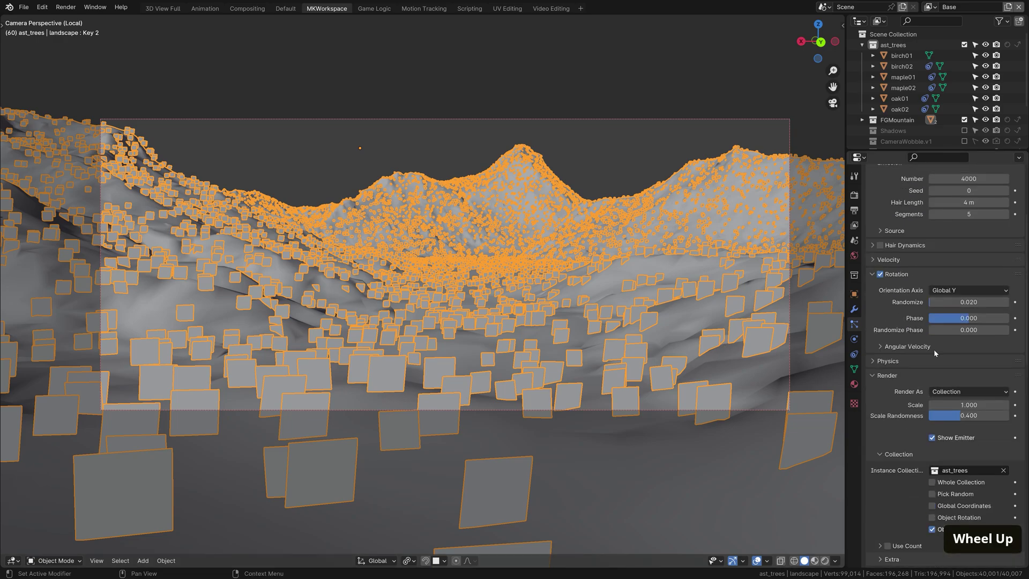
{"action": "scroll", "coordinate": [940, 286], "scroll_direction": "down", "scroll_amount": 15}
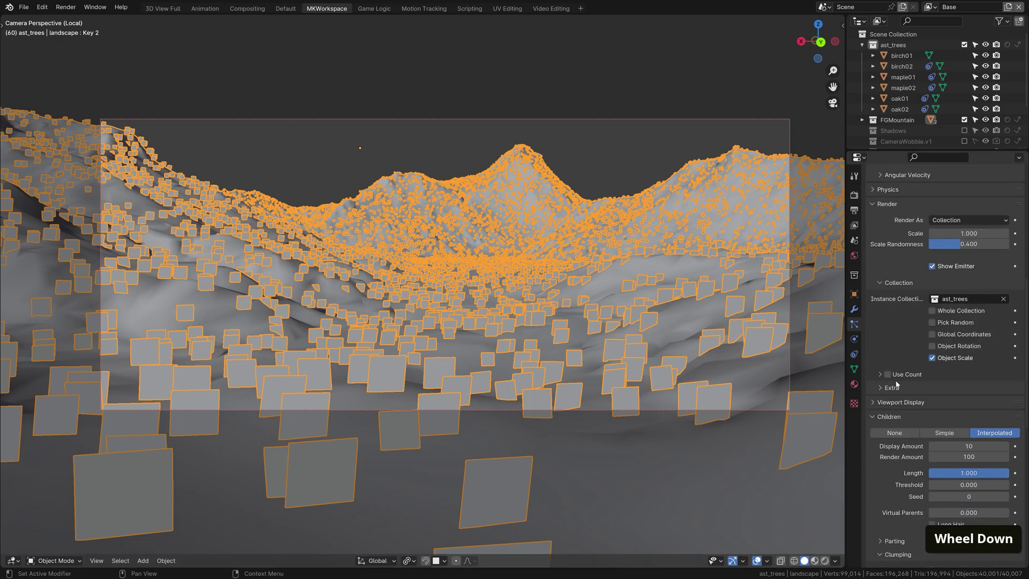
{"action": "key", "text": "Return"}
{"action": "type", "text": "30"}
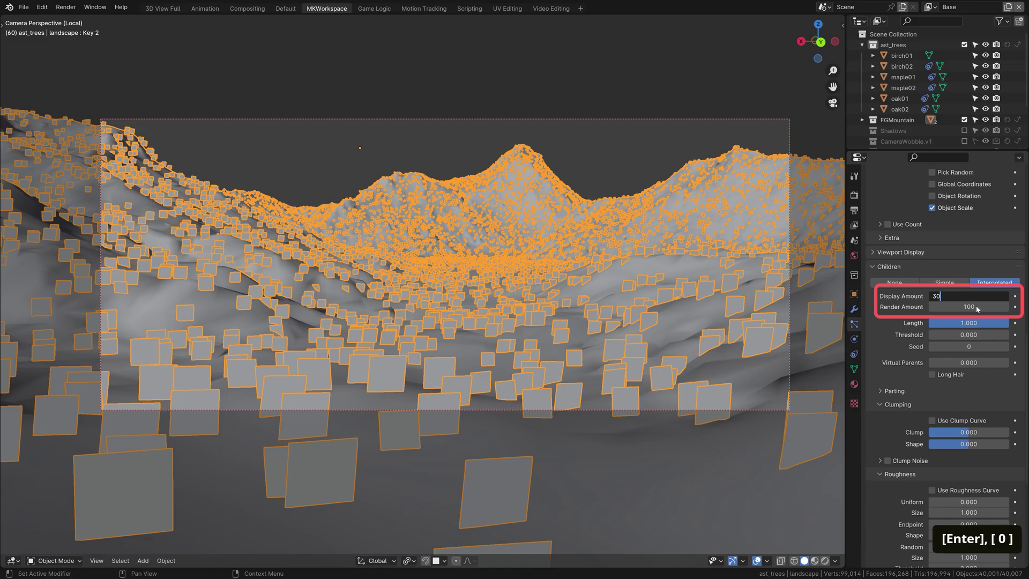
{"action": "key", "text": "Return"}
{"action": "double_click", "coordinate": [977, 308]}
{"action": "type", "text": "30"}
{"action": "key", "text": "Return"}
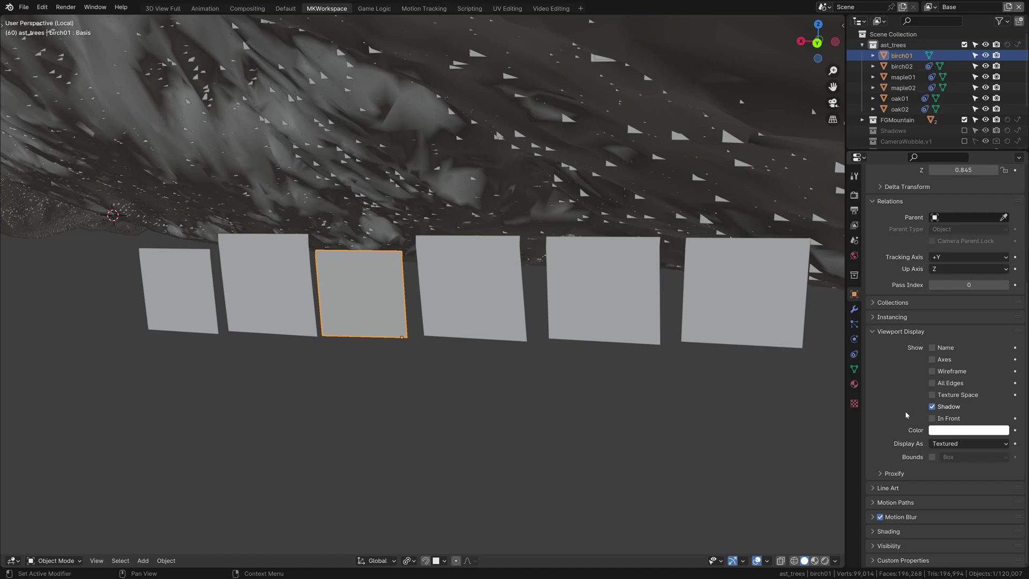
- Select all six tree objects and set their display to Wire
{"action": "left_click", "coordinate": [900, 109], "text": "shift"}
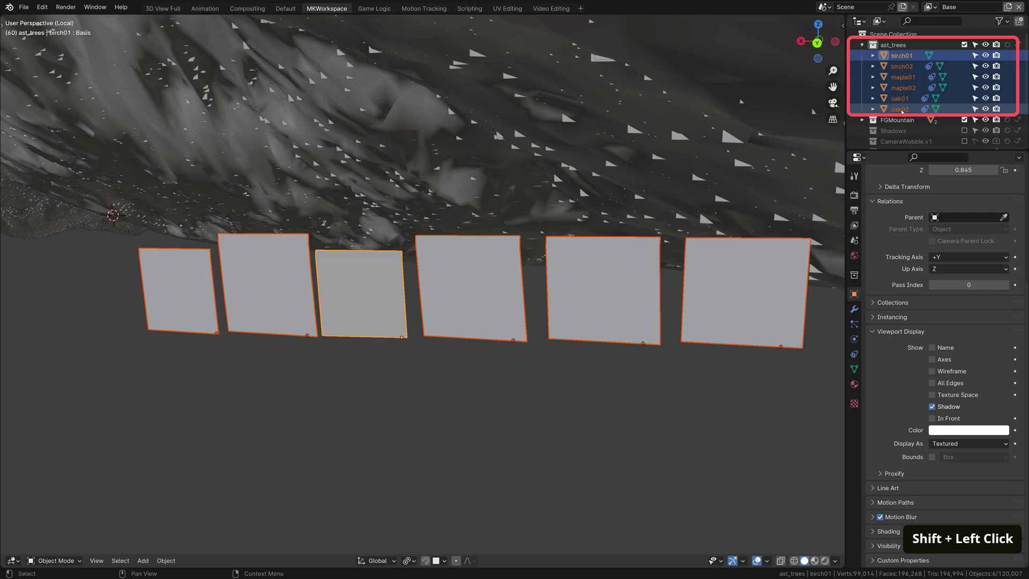
{"action": "left_click", "coordinate": [953, 445]}
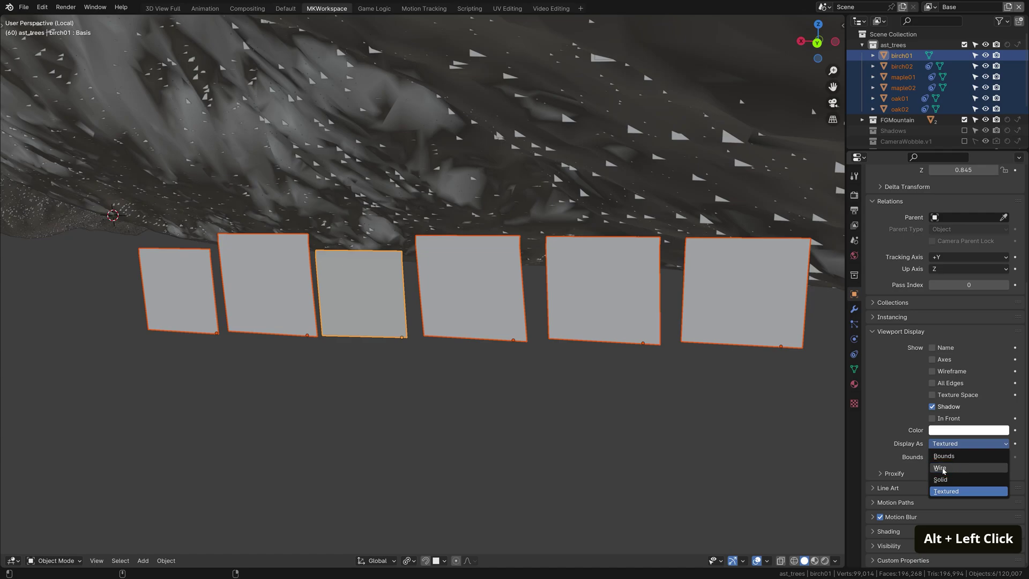
{"action": "left_click", "coordinate": [942, 468], "text": "alt"}
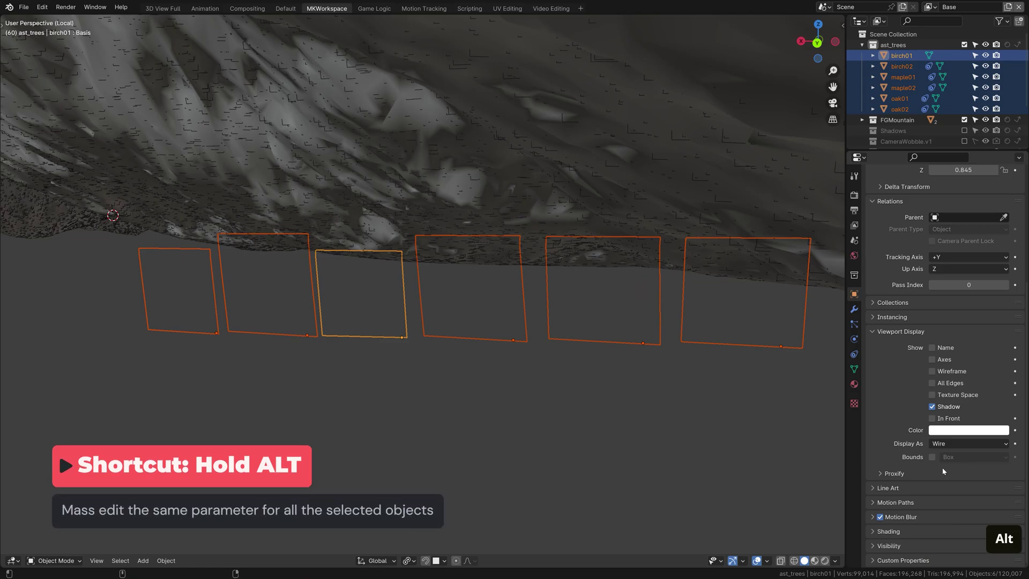
- Return to the camera view and deselect the tree objects
{"action": "scroll", "coordinate": [470, 282], "scroll_direction": "down", "scroll_amount": 8}
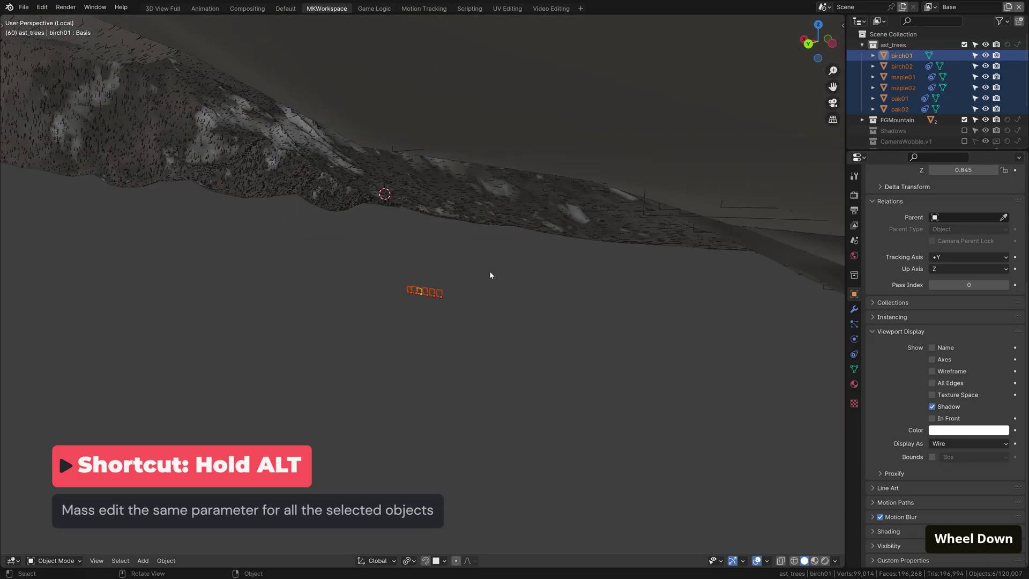
{"action": "middle_click_drag", "start_coordinate": [489, 276], "coordinate": [526, 271]}
{"action": "key", "text": "KP_0"}
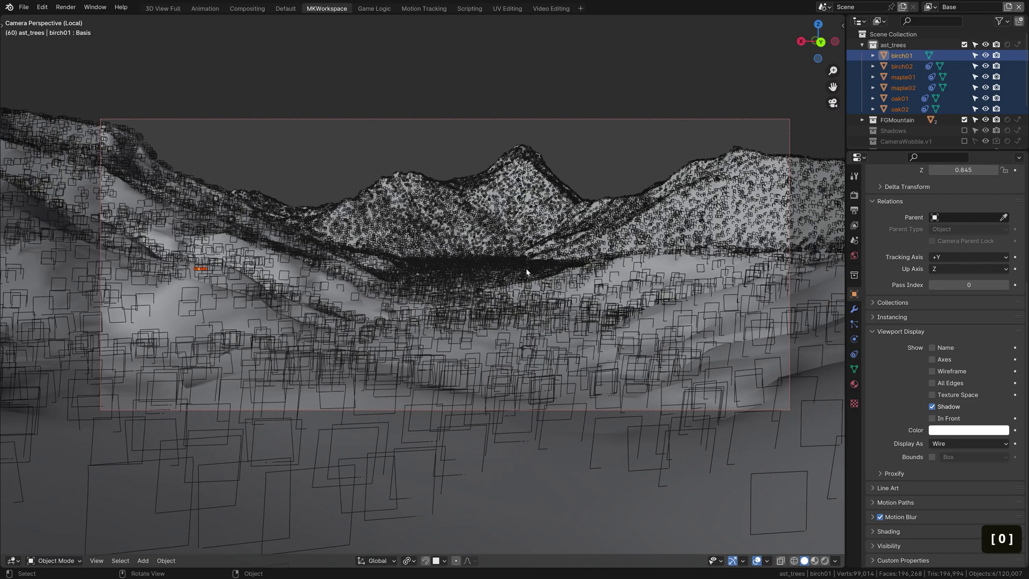
{"action": "left_click", "coordinate": [592, 132]}
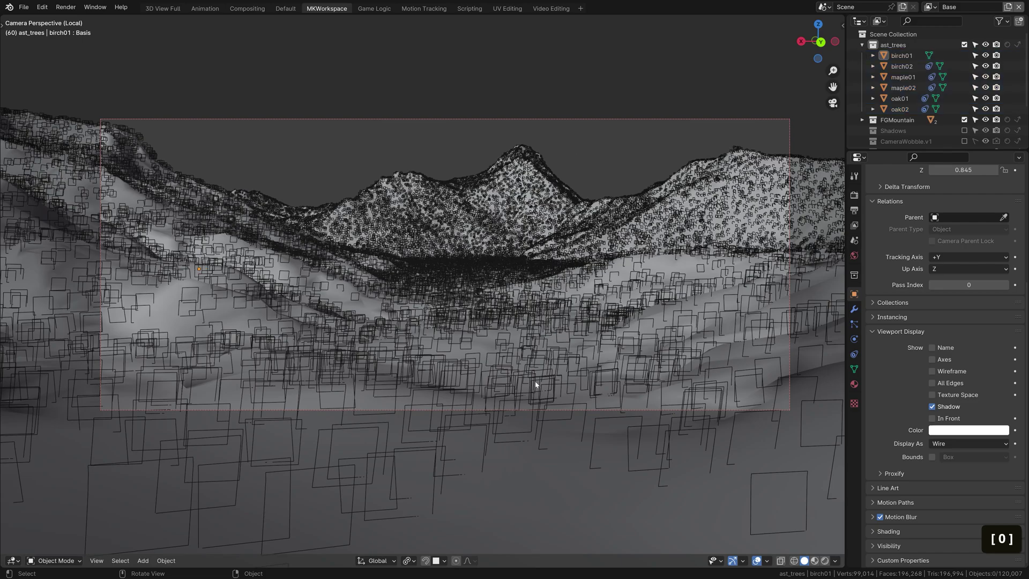
{"action": "key", "text": "shift"}
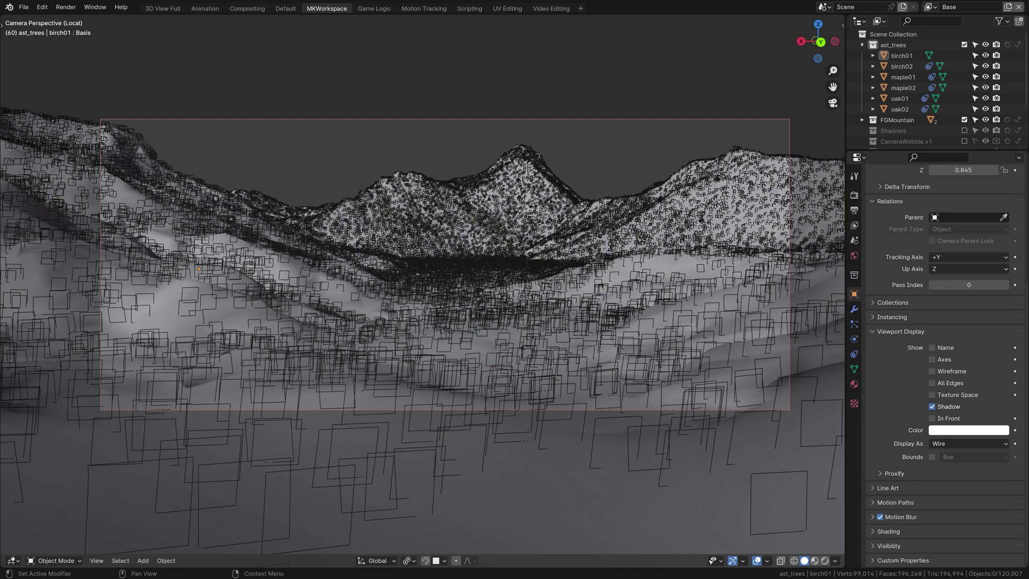
- Preview the scene in Rendered shading, return to Solid, and select the landscape
{"action": "left_click", "coordinate": [825, 561]}
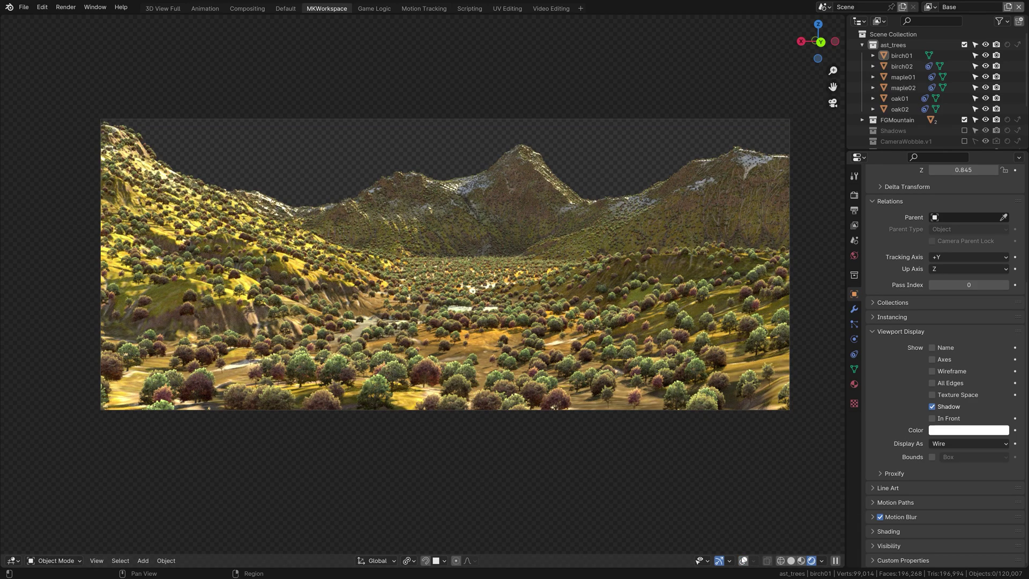
{"action": "left_click", "coordinate": [791, 560]}
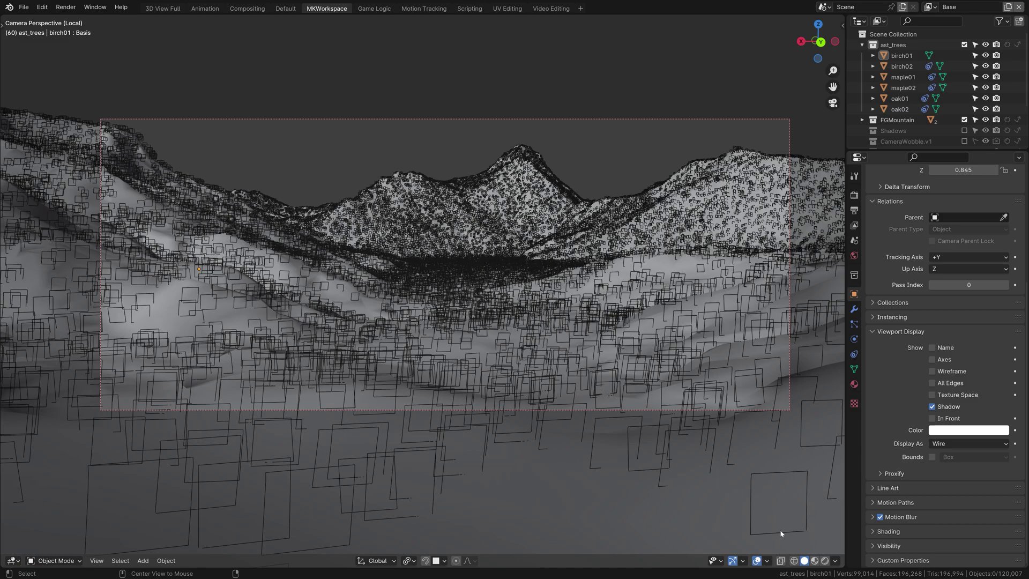
{"action": "key", "text": "alt+F9"}
{"action": "middle_click", "coordinate": [965, 316]}
{"action": "key", "text": "space"}
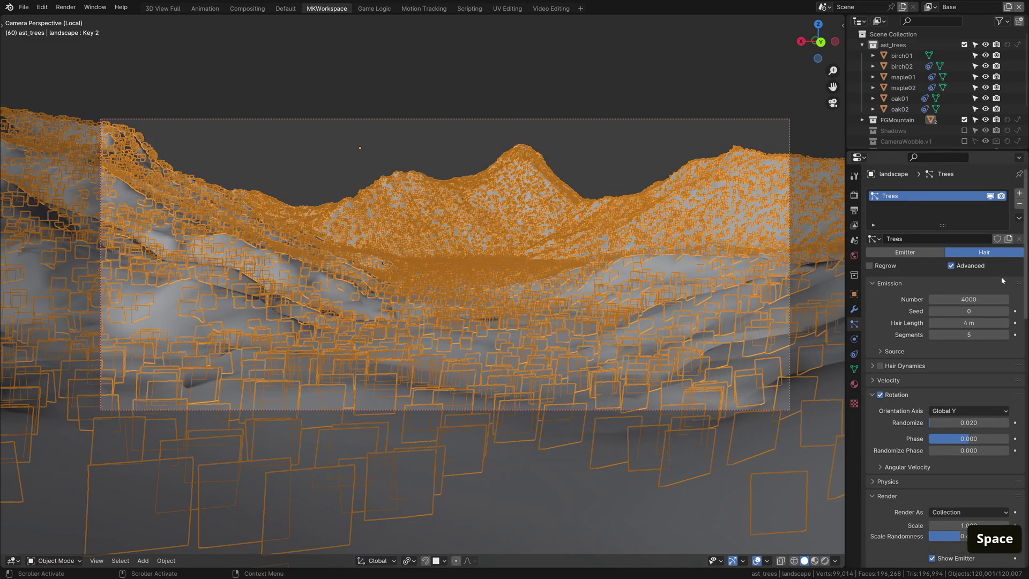
- Hide the Trees particles in the viewport and render the current frame
{"action": "left_click", "coordinate": [990, 196]}
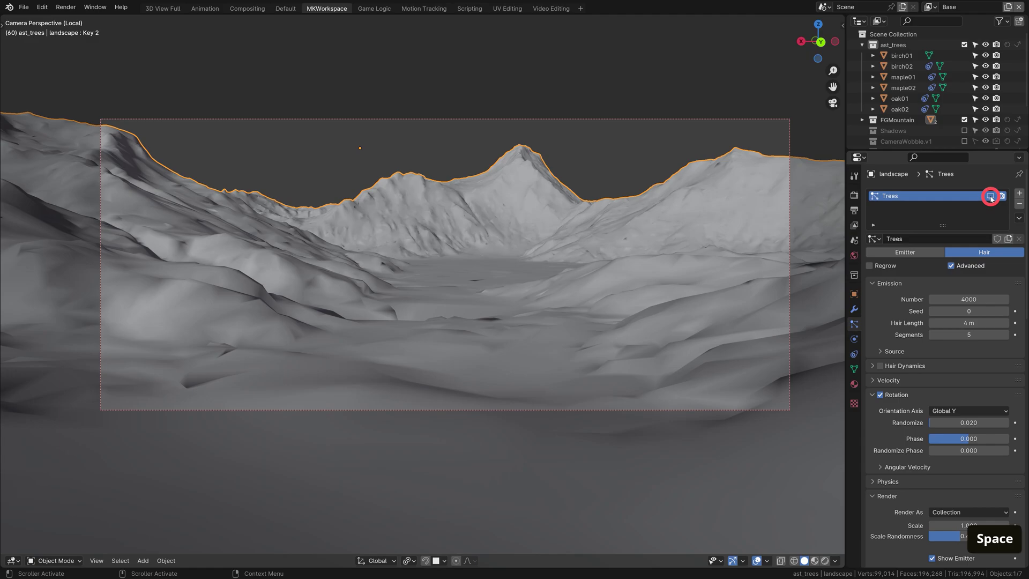
{"action": "left_click", "coordinate": [1001, 195]}
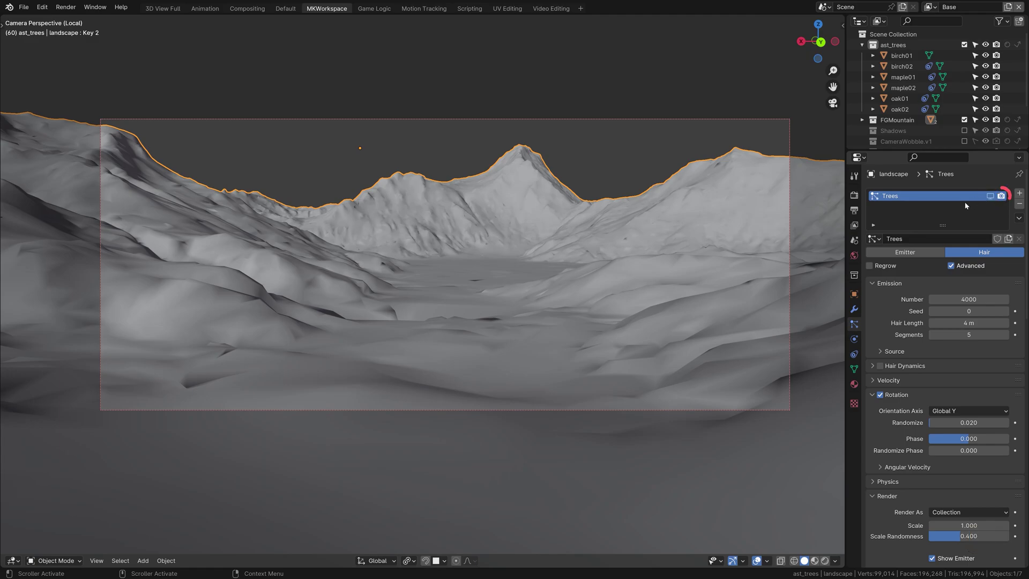
{"action": "key", "text": "F12"}
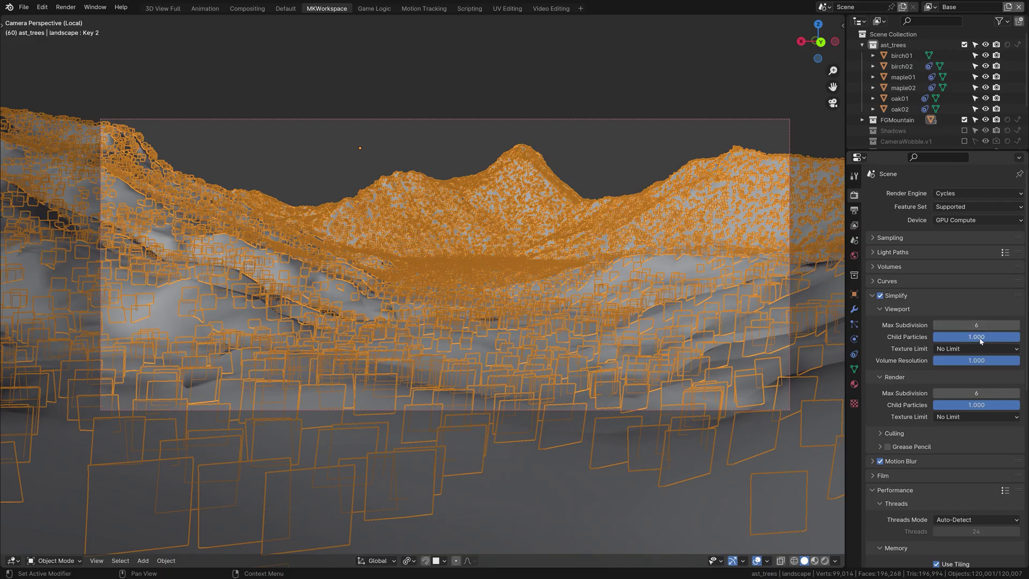
- Lower the Simplify viewport Child Particles to 0.2, then 0.1, then 0
{"action": "left_click", "coordinate": [980, 337]}
{"action": "type", "text": "0.2"}
{"action": "key", "text": "Return"}
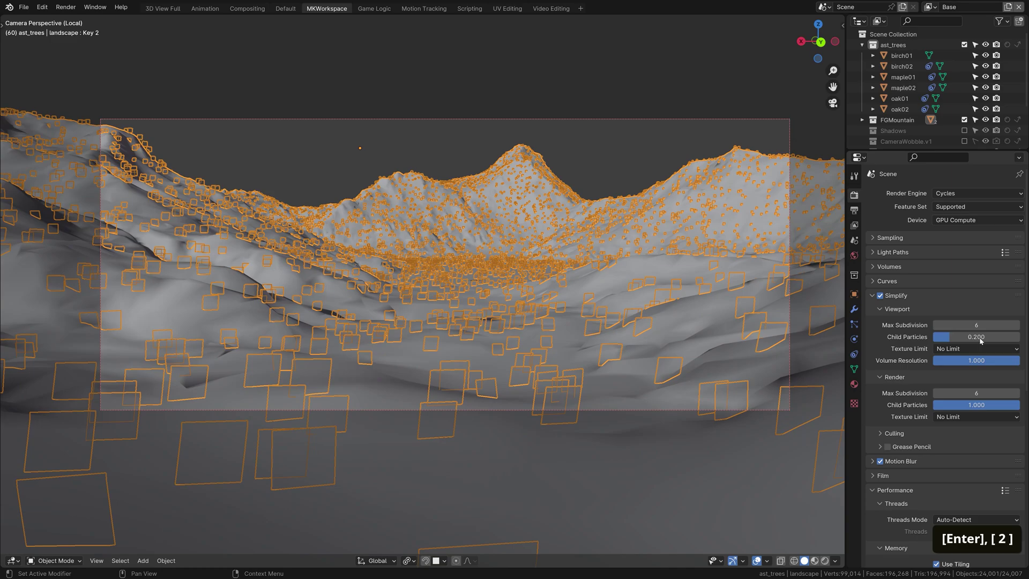
{"action": "key", "text": "Return"}
{"action": "type", "text": "0.1"}
{"action": "key", "text": "Return"}
{"action": "key", "text": "Return"}
{"action": "type", "text": "0"}
{"action": "key", "text": "Return"}
{"action": "key", "text": "Return"}
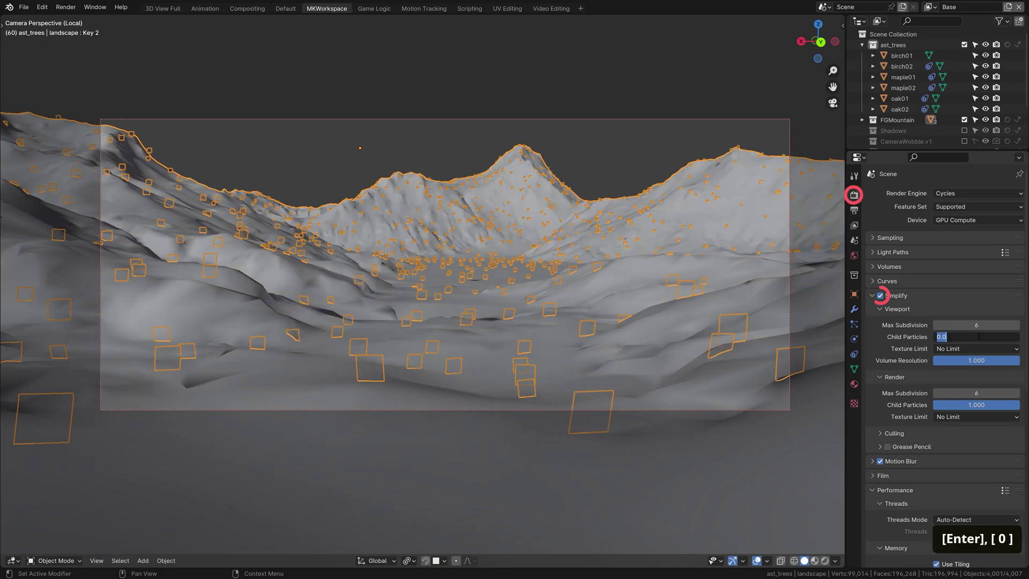
- Restore the viewport Child Particles amount to 1
{"action": "type", "text": "1"}
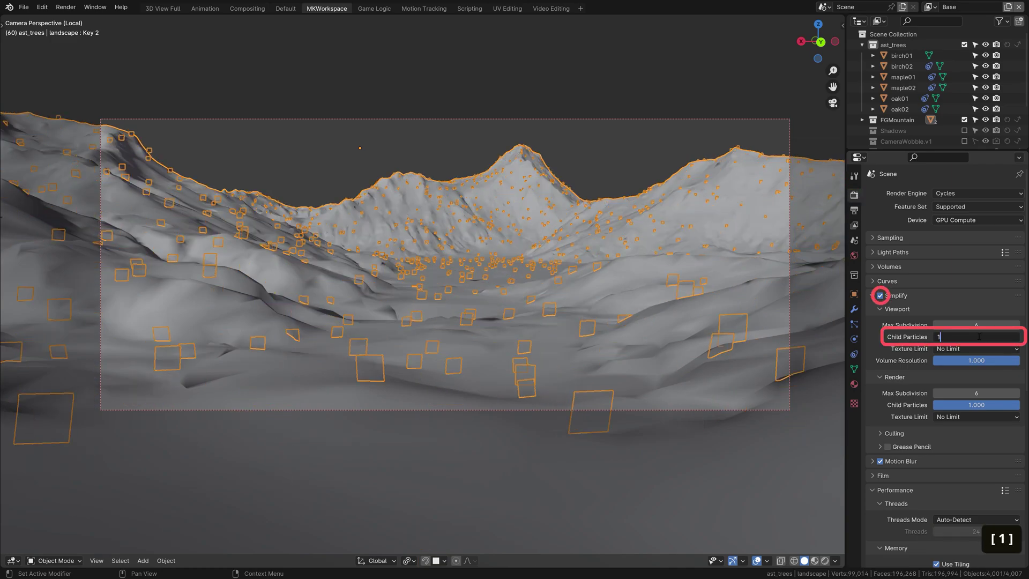
{"action": "key", "text": "Return"}
{"action": "key", "text": "Return"}
{"action": "type", "text": "."}
{"action": "key", "text": "Return"}
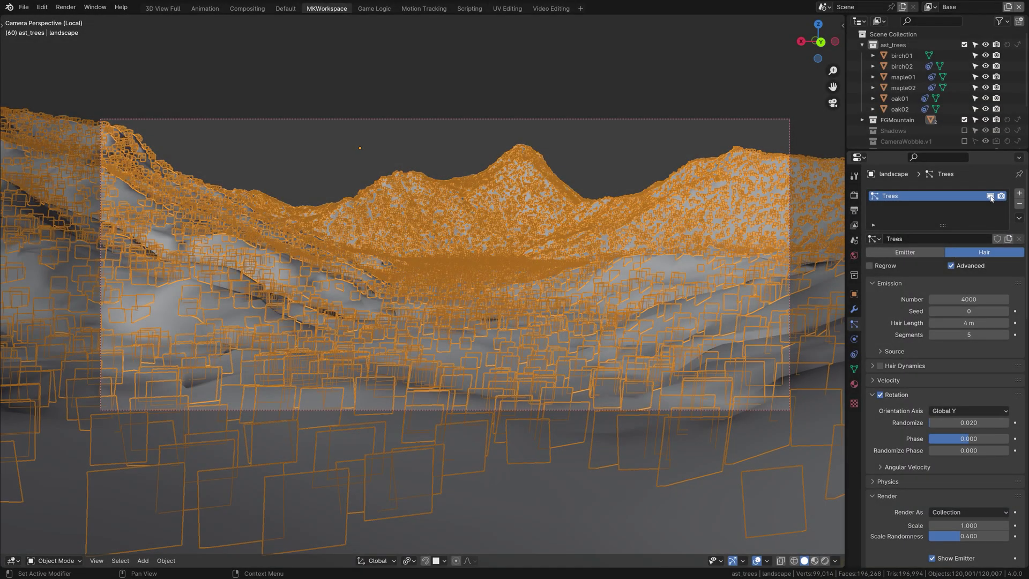
- Hide the Trees particles and add a new vertex group to the landscape
{"action": "left_click", "coordinate": [991, 197]}
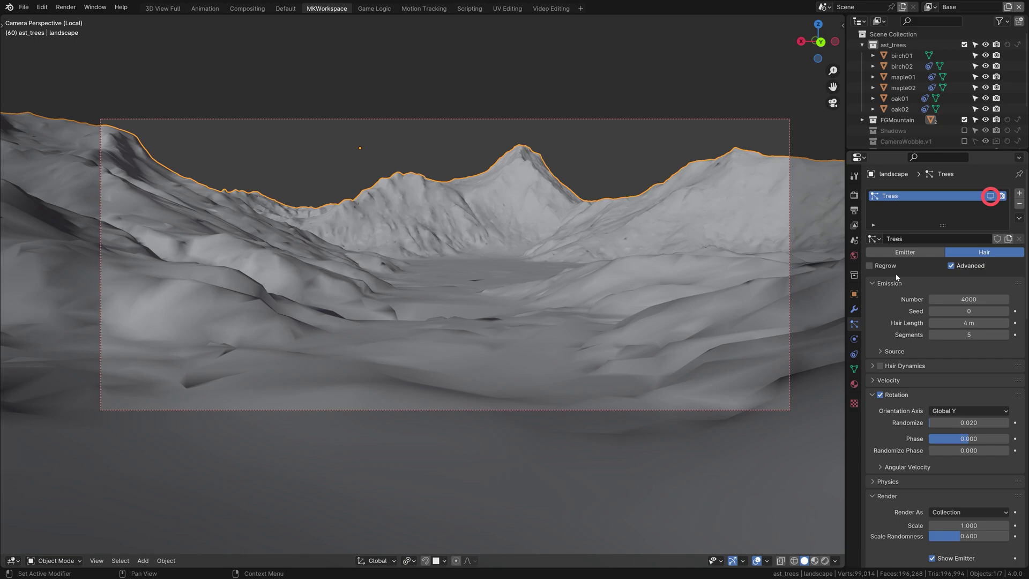
{"action": "left_click", "coordinate": [855, 369]}
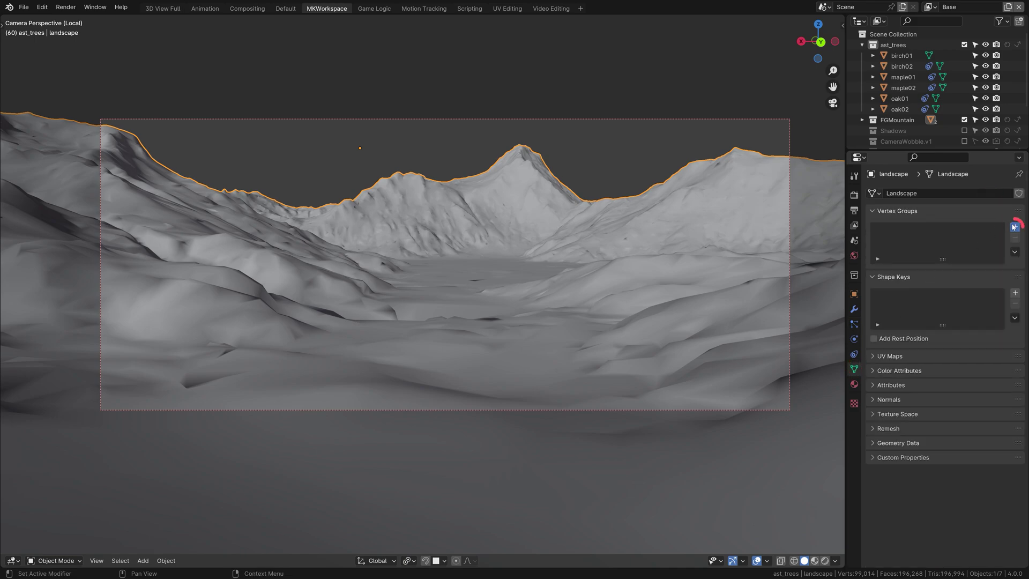
{"action": "left_click", "coordinate": [1014, 226]}
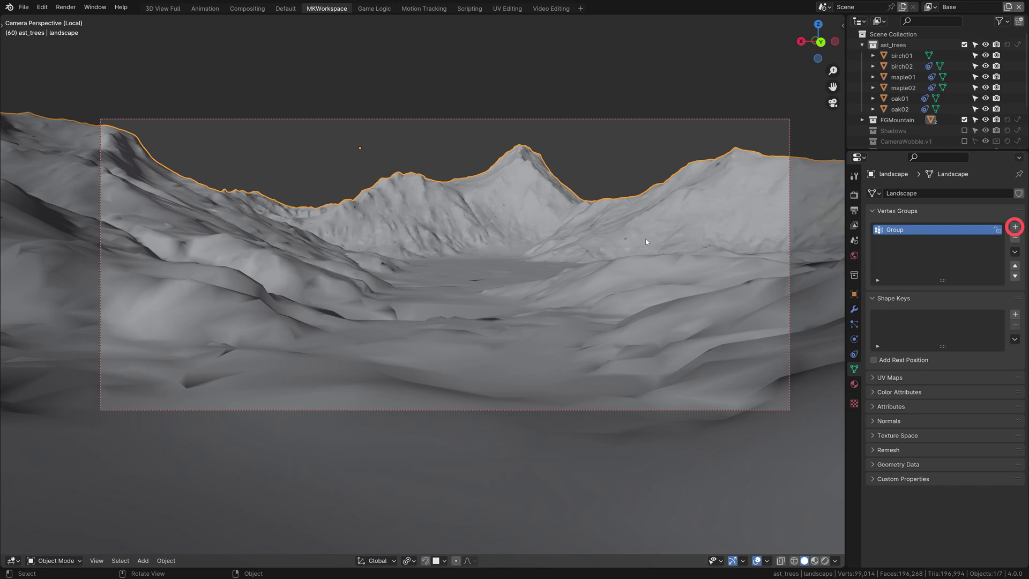
- Switch the landscape to Weight Paint mode with a brush weight of 1.000
{"action": "key", "text": "ctrl+Tab"}
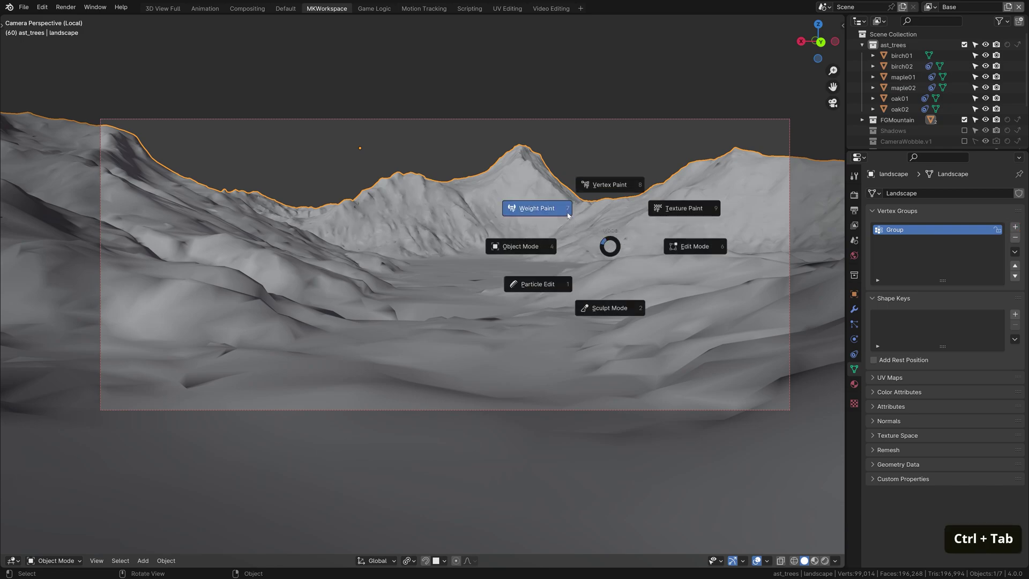
{"action": "right_click", "coordinate": [568, 214]}
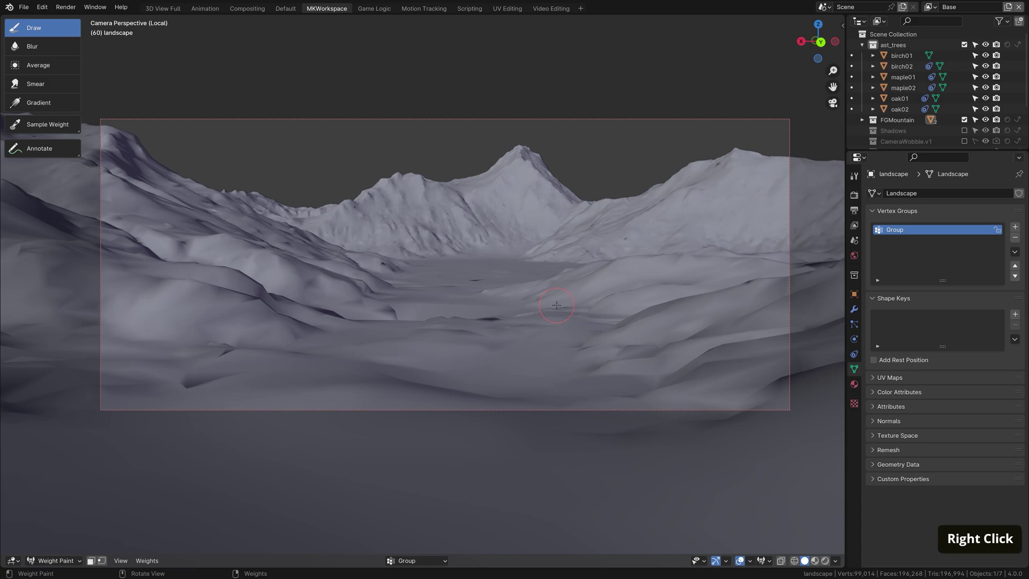
{"action": "right_click", "coordinate": [556, 304]}
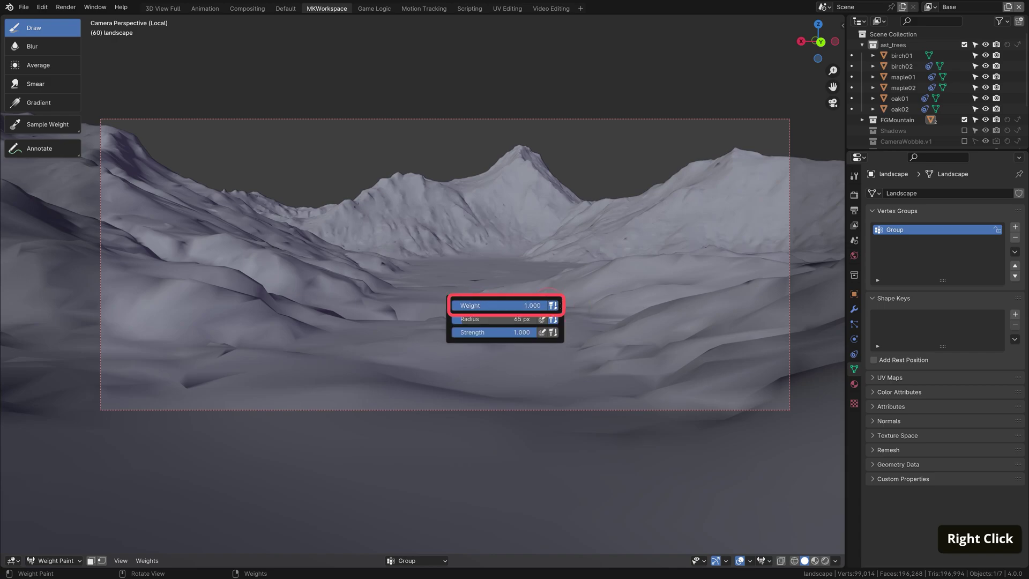
{"action": "key", "text": "ctrl+f"}
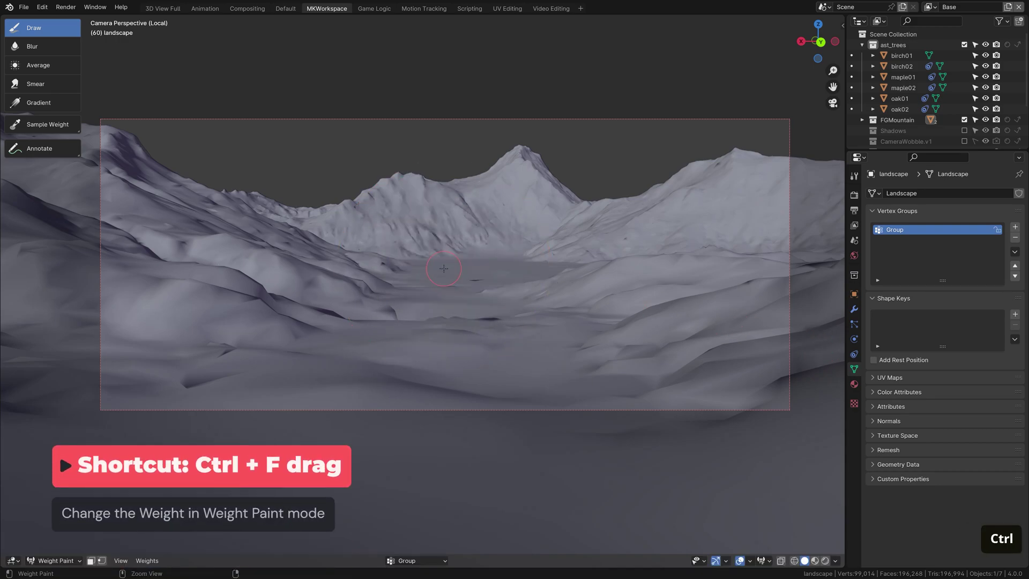
{"action": "key", "text": "ctrl+f"}
{"action": "left_click", "coordinate": [575, 283]}
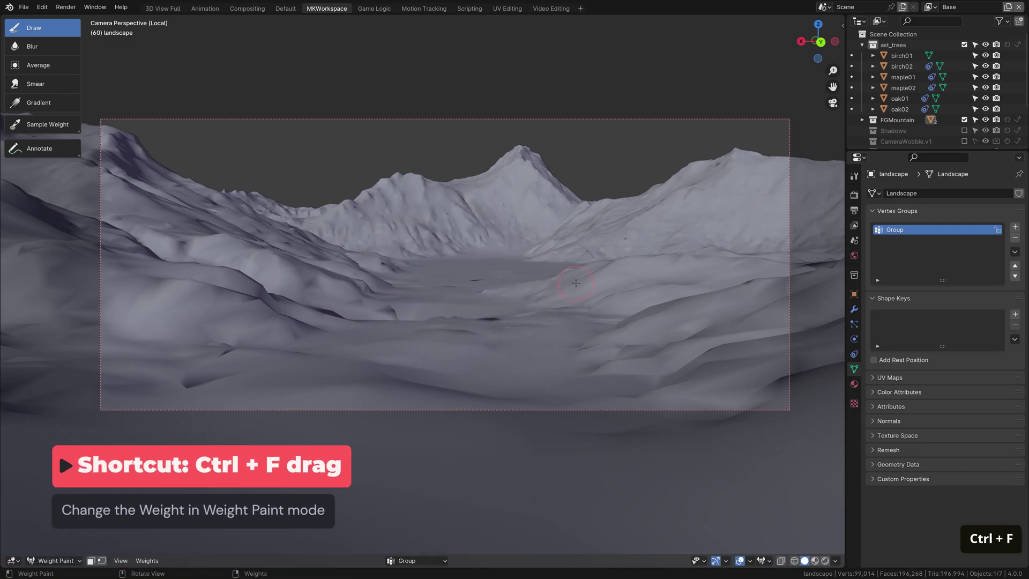
- Raise the weight overlay opacity to 0.536 and rename the vertex group Trees
{"action": "left_click", "coordinate": [770, 560]}
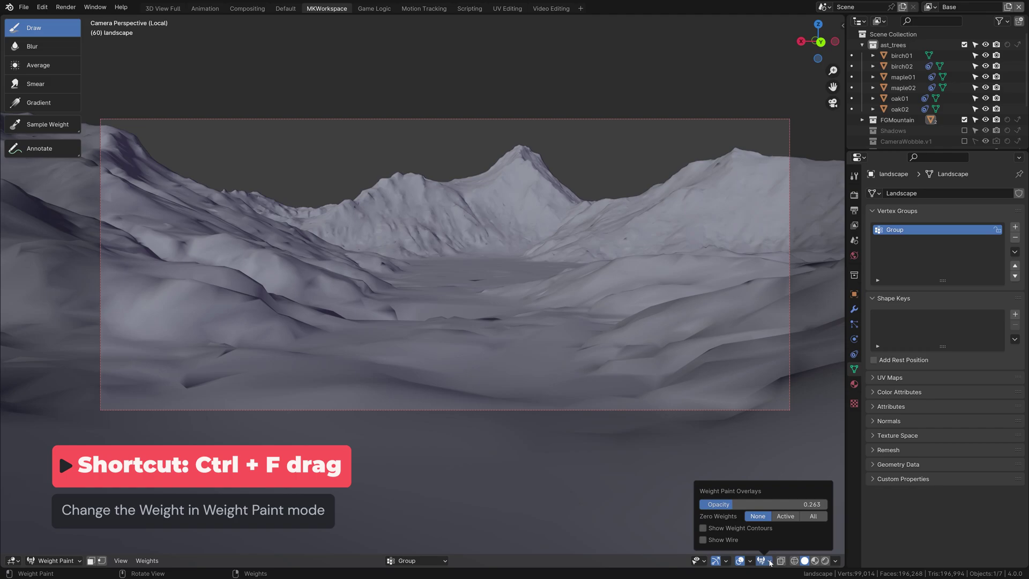
{"action": "left_click_drag", "start_coordinate": [738, 507], "coordinate": [769, 507]}
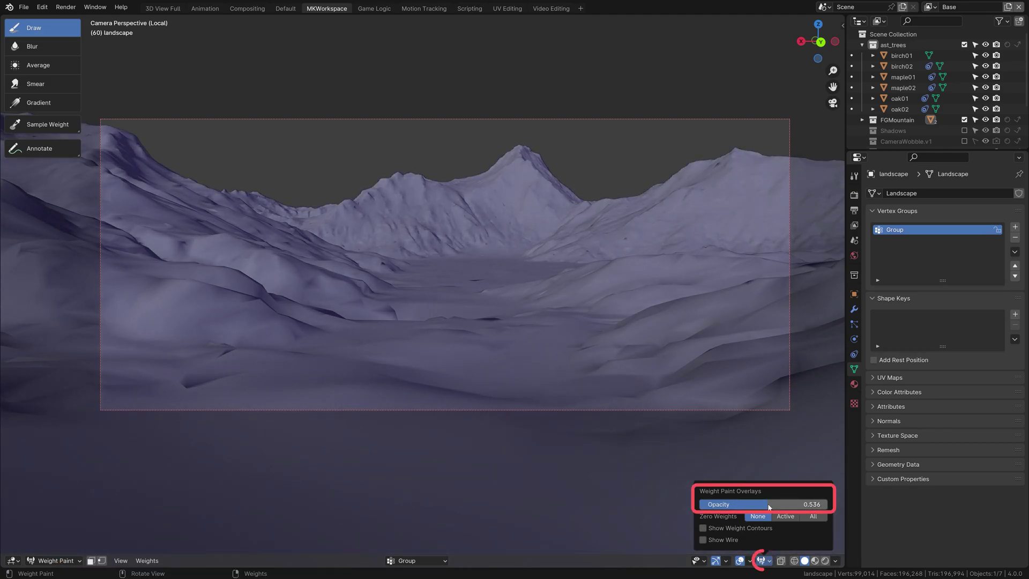
{"action": "double_click", "coordinate": [894, 229]}
{"action": "type", "text": "Trees"}
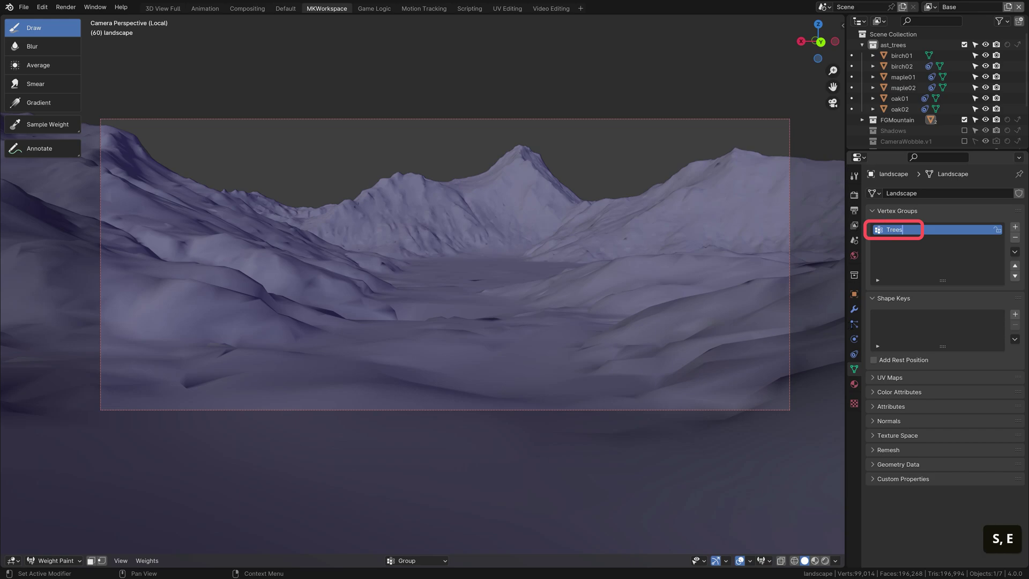
- Open the density vertex group selector in the particle system settings
{"action": "left_click", "coordinate": [854, 323]}
{"action": "scroll", "coordinate": [959, 375], "scroll_direction": "down", "scroll_amount": 10}
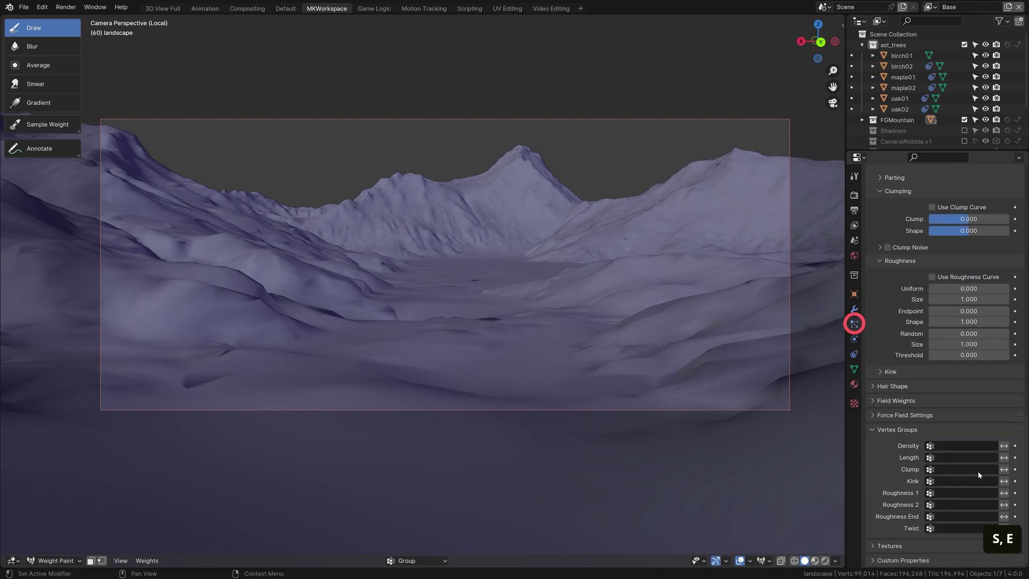
{"action": "left_click", "coordinate": [964, 445]}
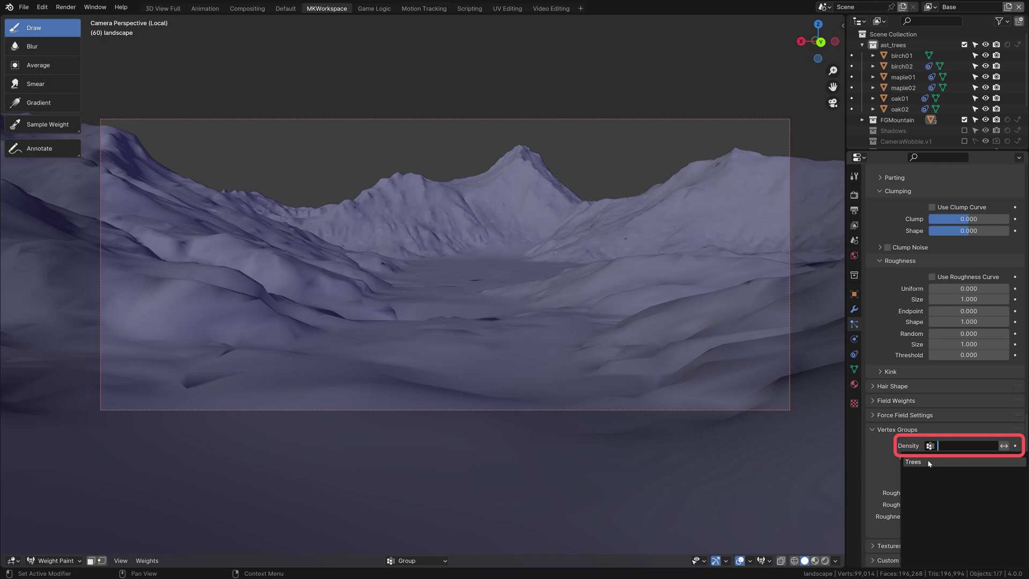
- Make Trees the density group and paint full weight on the valley floor and both hillsides
{"action": "left_click", "coordinate": [929, 462]}
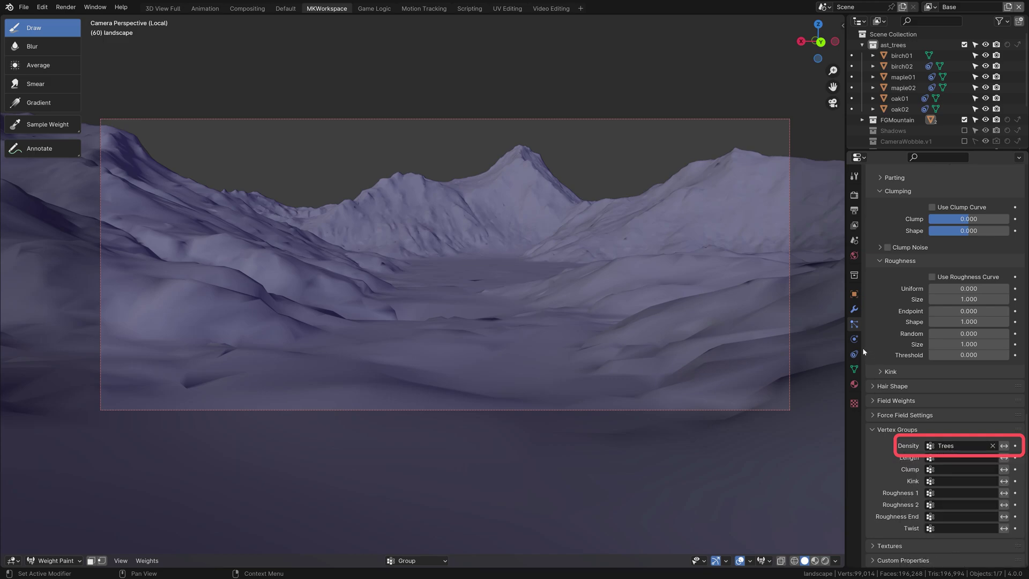
{"action": "mouse_move", "coordinate": [574, 277]}
{"action": "left_mouse_down"}
{"action": "mouse_move", "coordinate": [654, 262]}
{"action": "mouse_move", "coordinate": [622, 263]}
{"action": "left_mouse_up"}
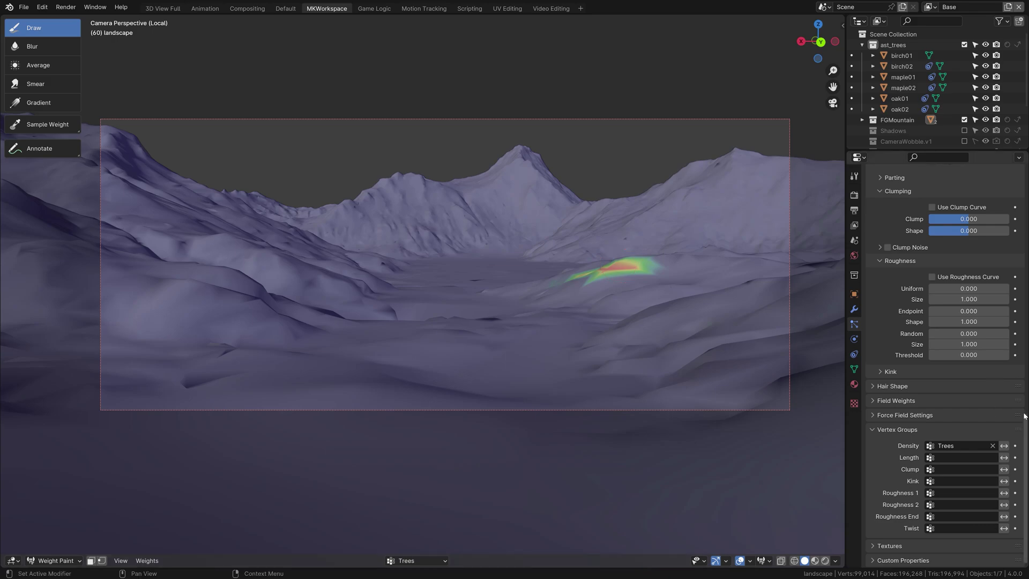
{"action": "left_click_drag", "start_coordinate": [1025, 425], "coordinate": [1024, 180]}
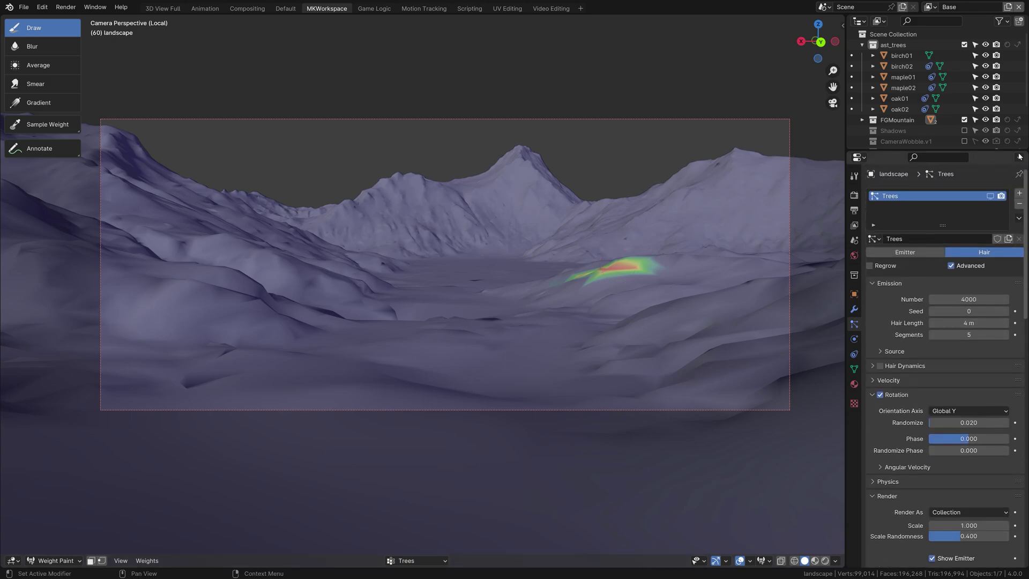
{"action": "left_click", "coordinate": [990, 196]}
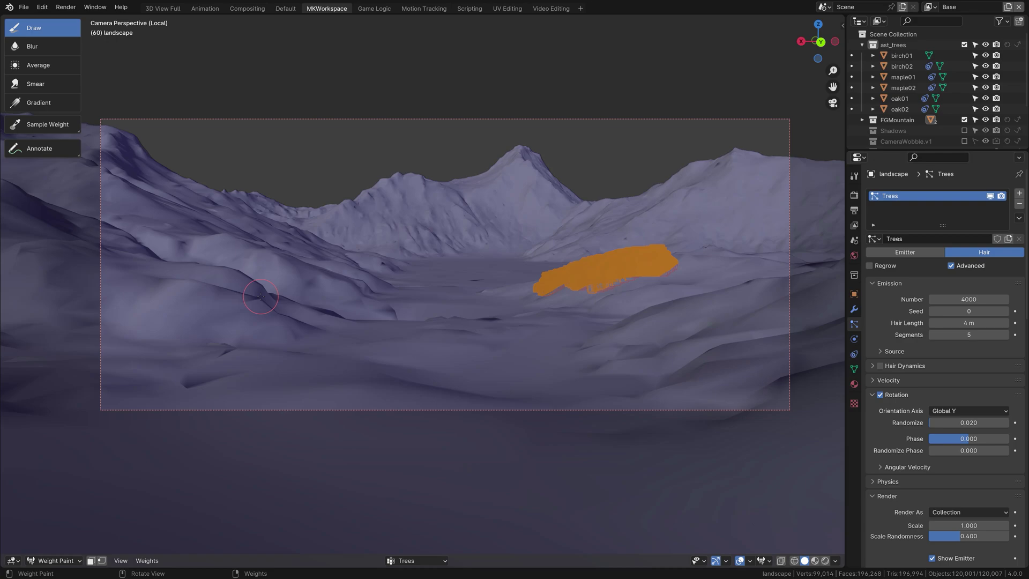
{"action": "mouse_move", "coordinate": [268, 300]}
{"action": "left_mouse_down"}
{"action": "mouse_move", "coordinate": [96, 262]}
{"action": "mouse_move", "coordinate": [204, 259]}
{"action": "mouse_move", "coordinate": [273, 301]}
{"action": "mouse_move", "coordinate": [370, 322]}
{"action": "left_mouse_up"}
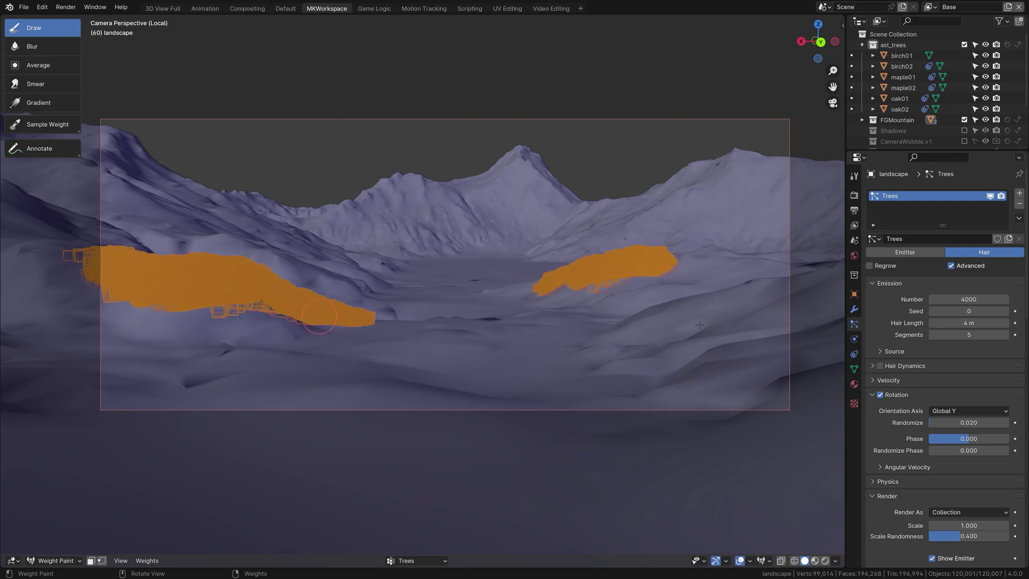
{"action": "left_click_drag", "start_coordinate": [791, 271], "coordinate": [619, 338]}
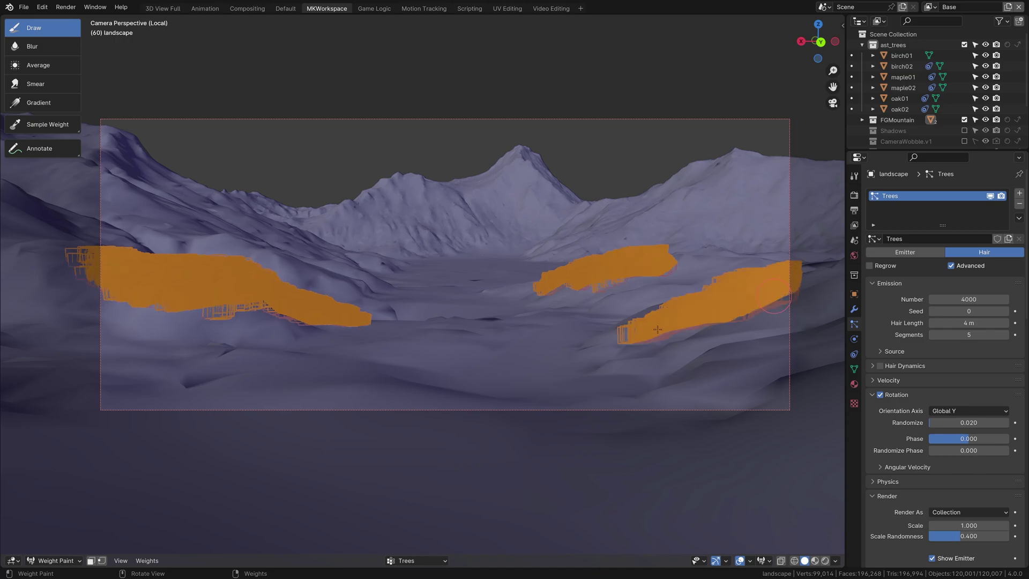
- Return the landscape to Object Mode and deselect everything
{"action": "key", "text": "ctrl+Tab"}
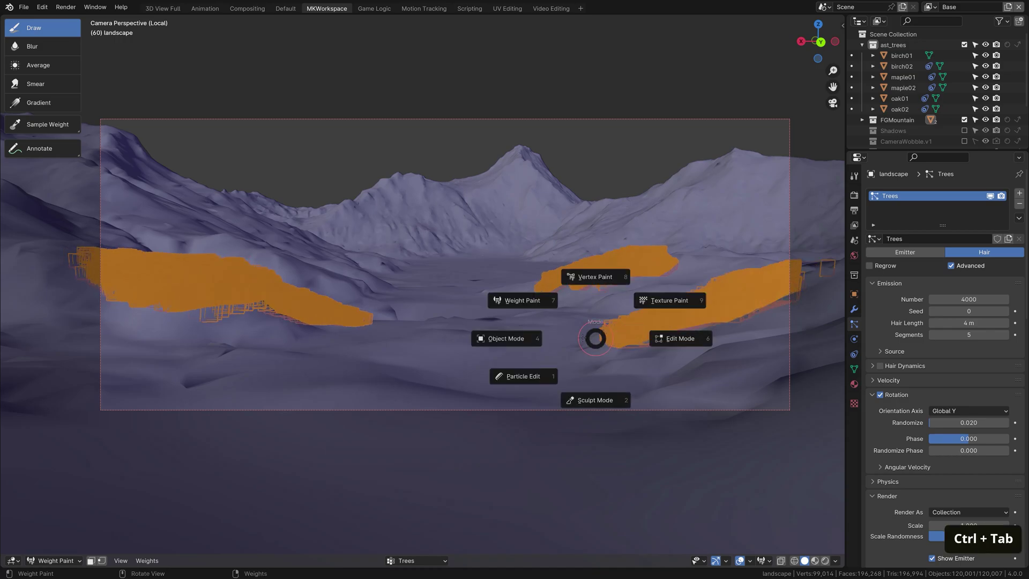
{"action": "left_click", "coordinate": [525, 339]}
{"action": "key", "text": "alt+a"}
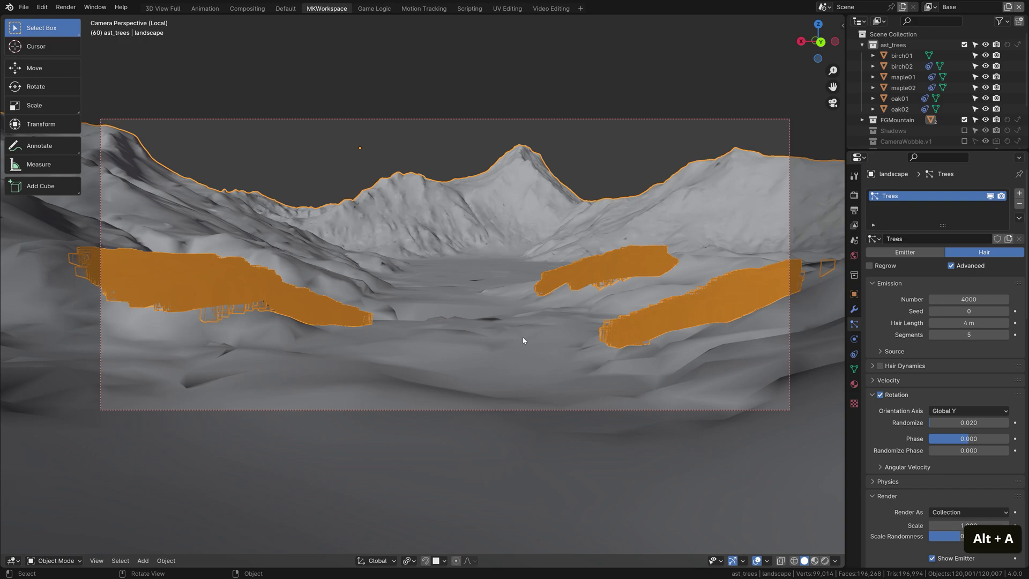
{"action": "key", "text": "space"}
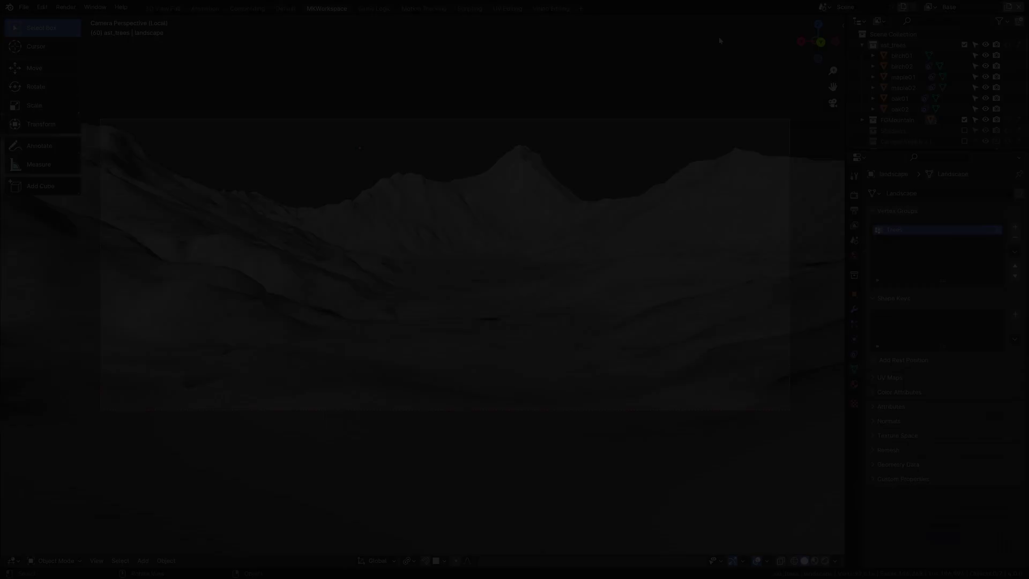
- Generate a Slope vertex group using Weight from Slope with the Z Slope method
{"action": "key", "text": "n"}
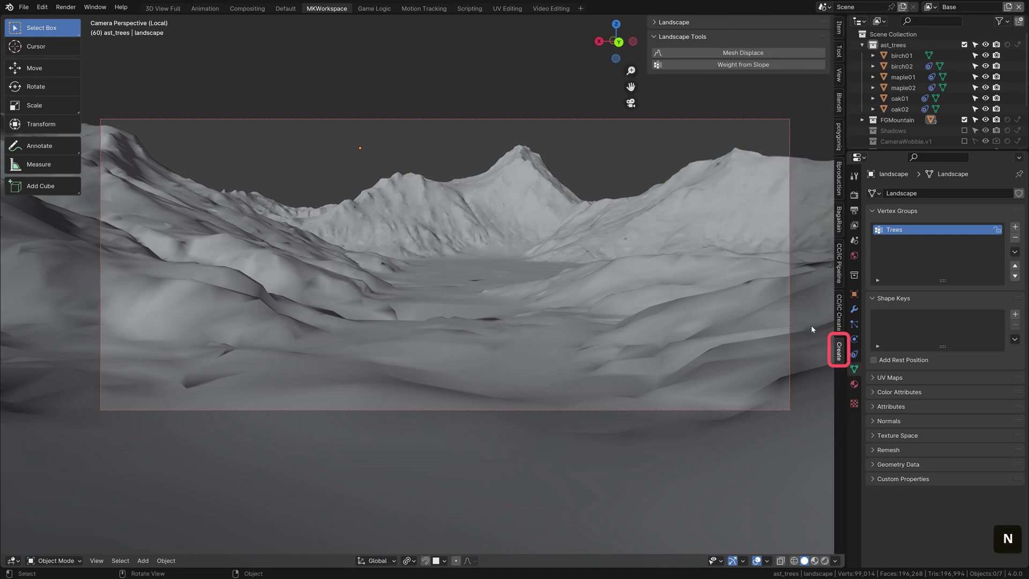
{"action": "left_click", "coordinate": [720, 65]}
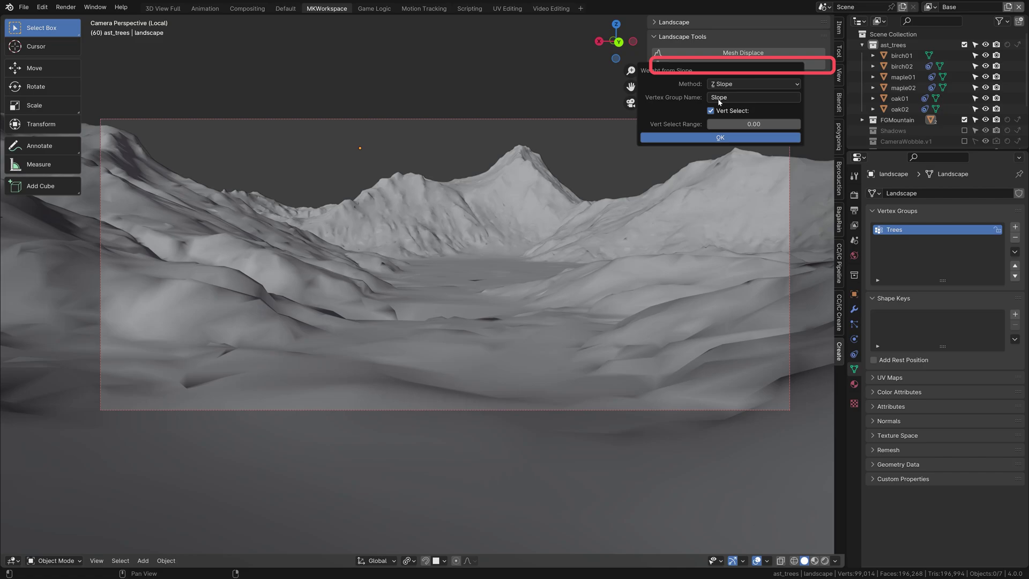
{"action": "left_click", "coordinate": [719, 138]}
{"action": "key", "text": "n"}
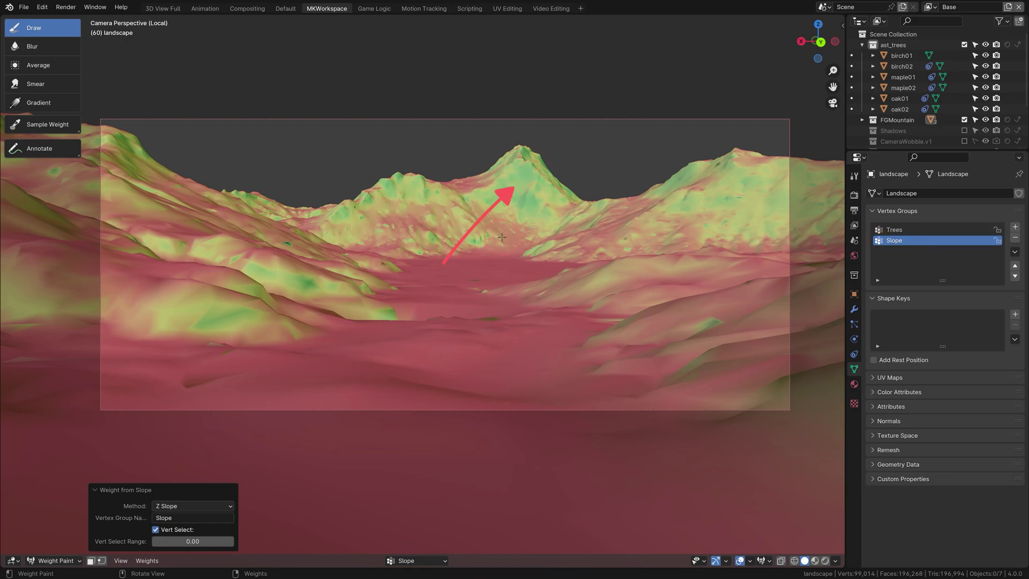
- Set the particle density to the Slope group and show the Trees particles again
{"action": "left_click", "coordinate": [853, 323]}
{"action": "scroll", "coordinate": [943, 375], "scroll_direction": "down", "scroll_amount": 10}
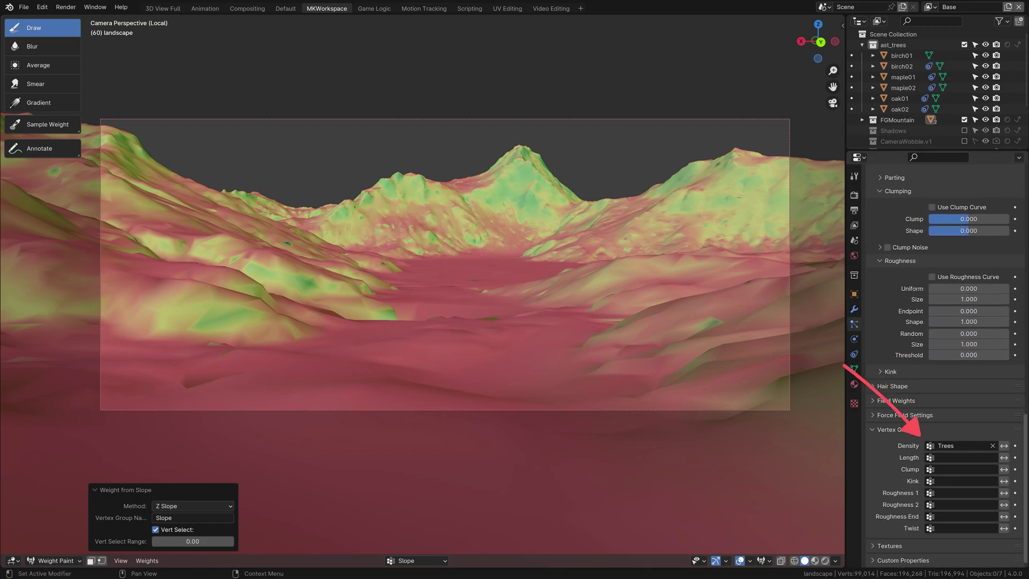
{"action": "left_click", "coordinate": [959, 445]}
{"action": "scroll", "coordinate": [996, 375], "scroll_direction": "up", "scroll_amount": 15}
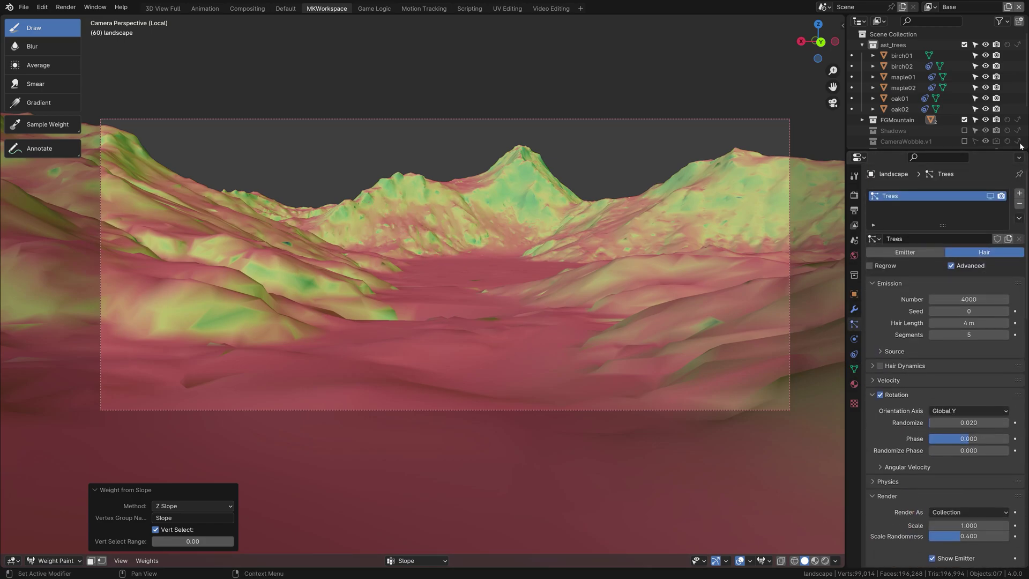
{"action": "left_click", "coordinate": [990, 196]}
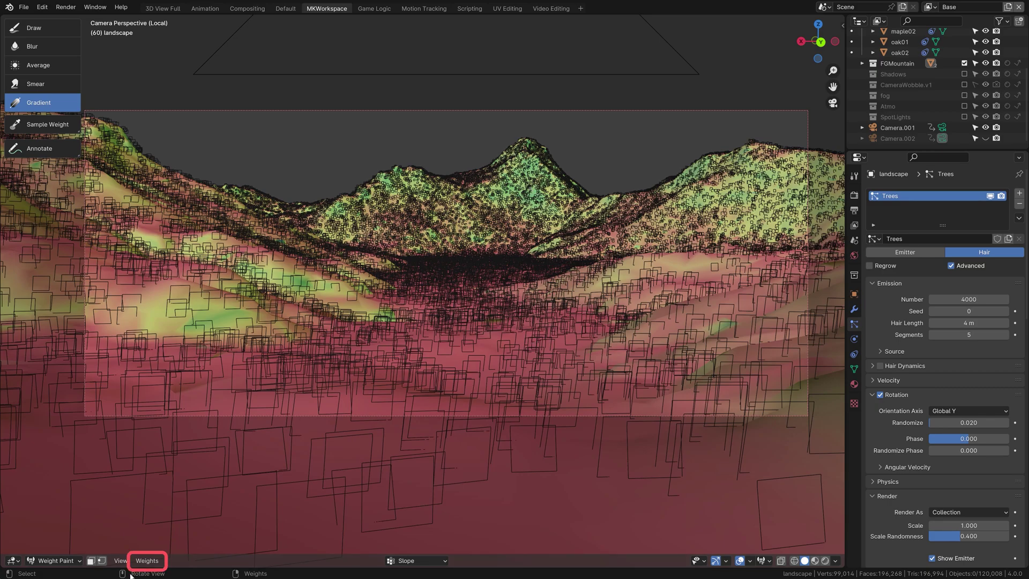
- Apply Weights > Levels to the Slope group with Offset -0.8 and Gain 8
{"action": "left_click", "coordinate": [147, 561]}
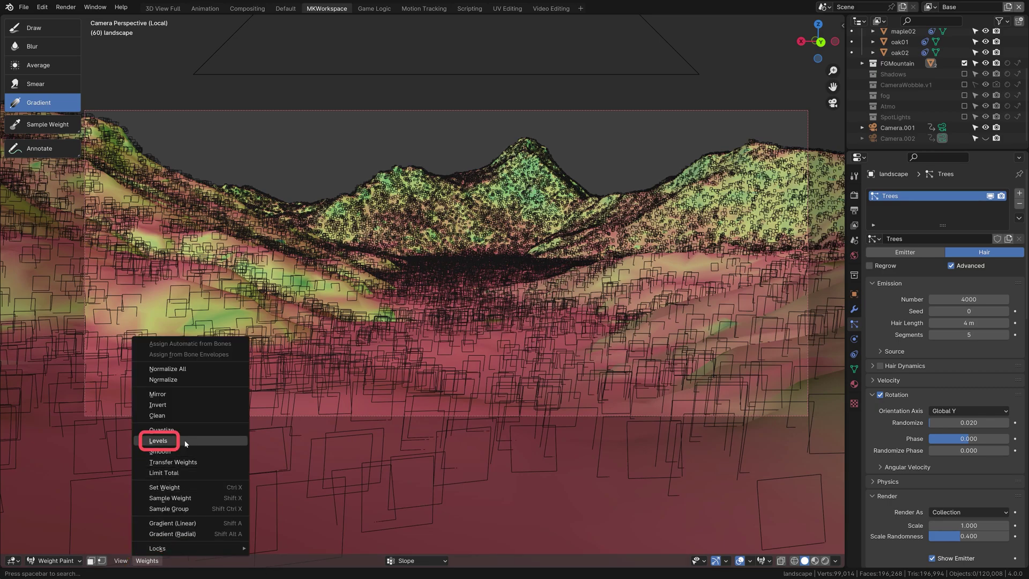
{"action": "left_click", "coordinate": [159, 441]}
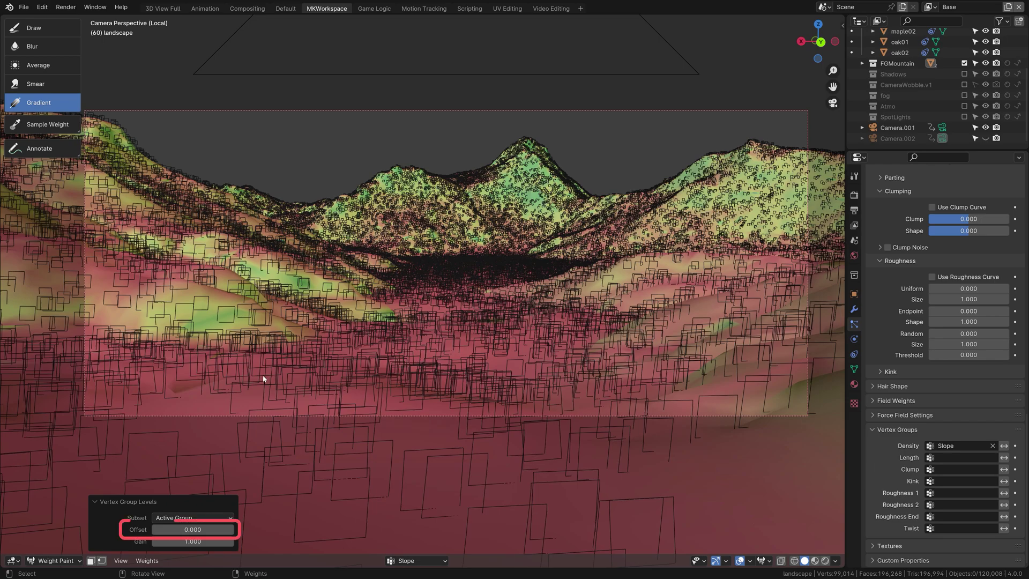
{"action": "left_click", "coordinate": [199, 530]}
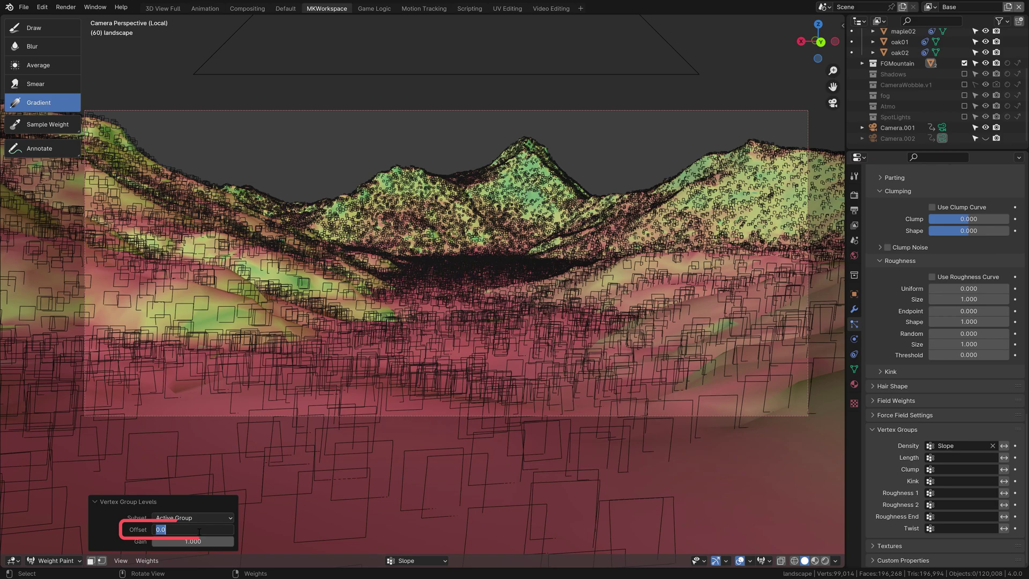
{"action": "type", "text": "-.8"}
{"action": "key", "text": "Return"}
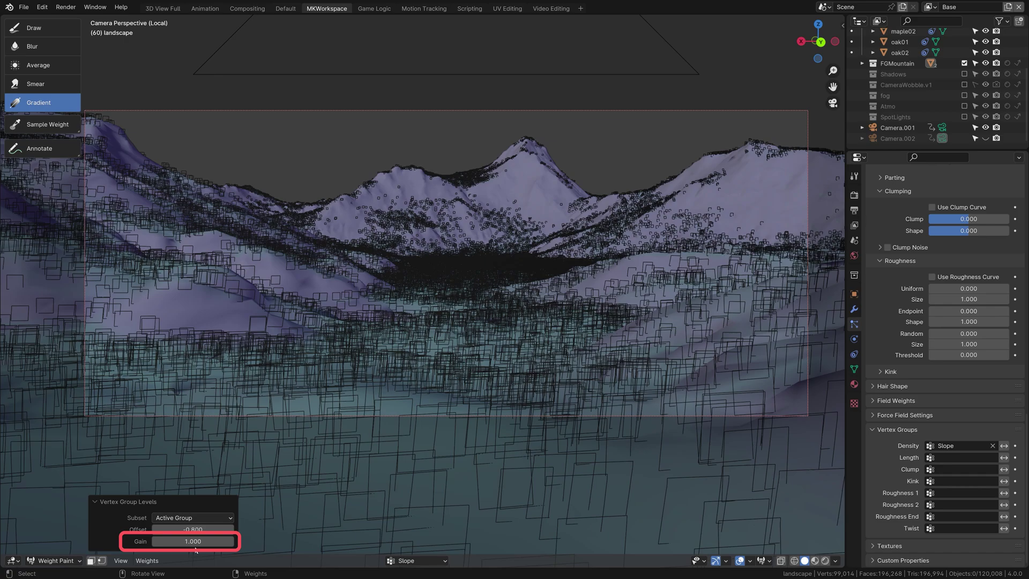
{"action": "key", "text": "Return"}
{"action": "type", "text": "8"}
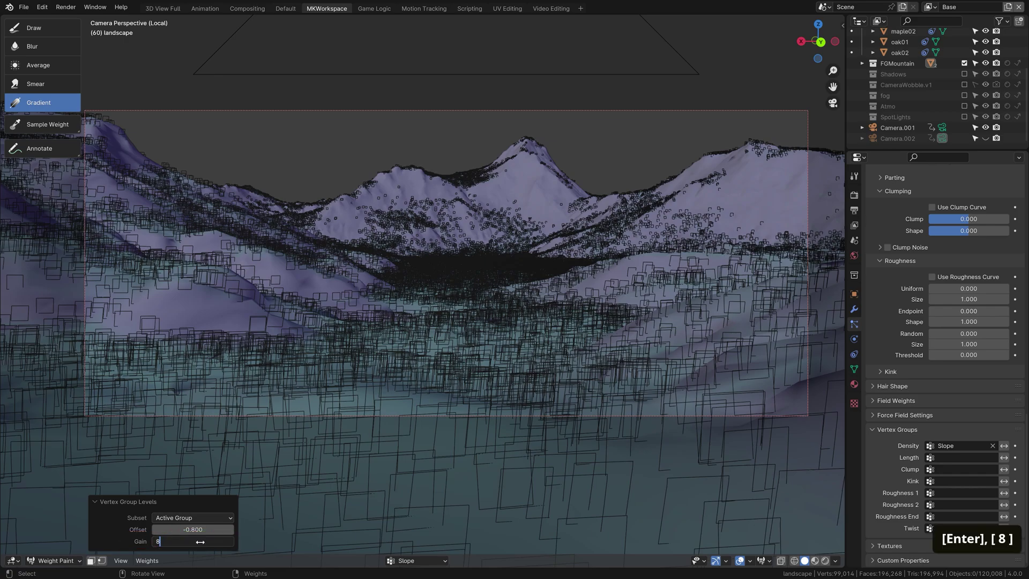
{"action": "key", "text": "Return"}
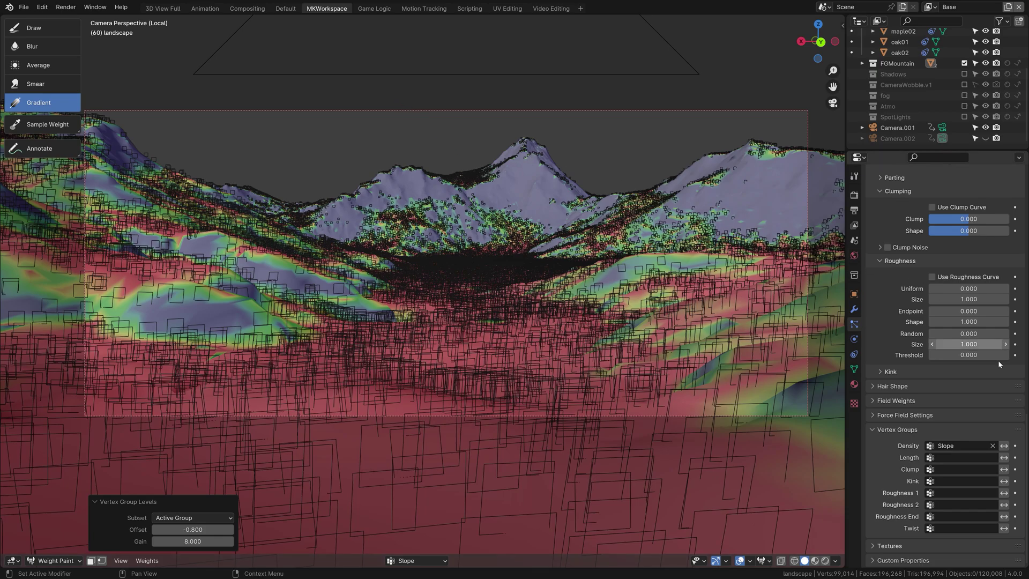
- Hide the tree particles and duplicate the Slope vertex group as Slope_cutoff
{"action": "scroll", "coordinate": [964, 343], "scroll_direction": "up", "scroll_amount": 20}
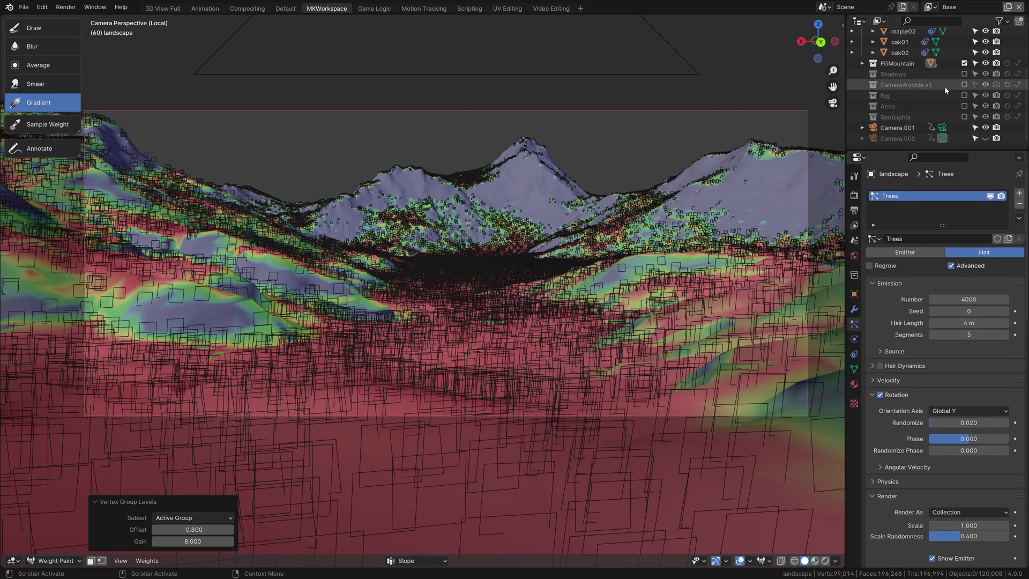
{"action": "left_click", "coordinate": [990, 196]}
{"action": "left_click", "coordinate": [853, 368]}
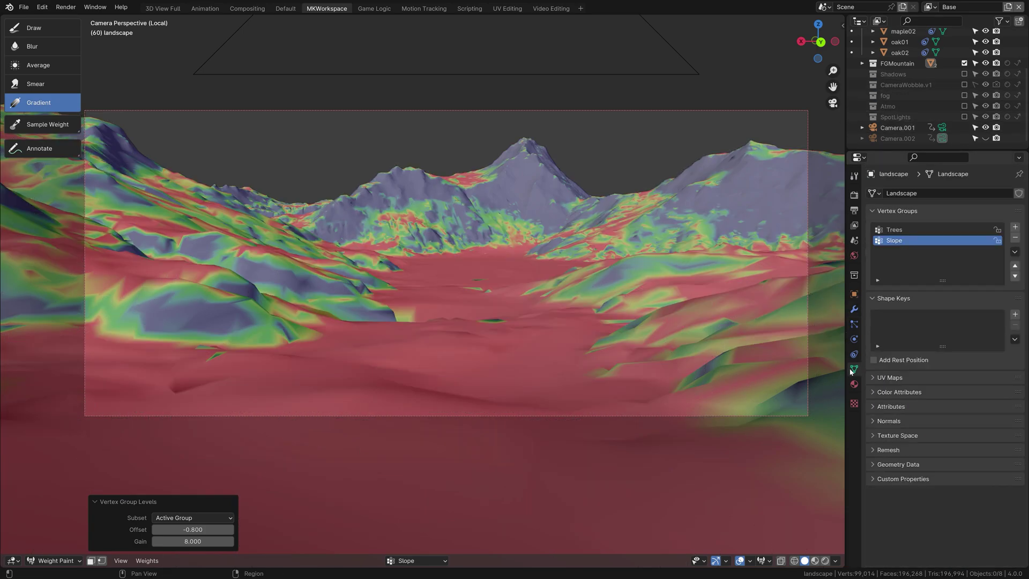
{"action": "left_click", "coordinate": [1015, 251]}
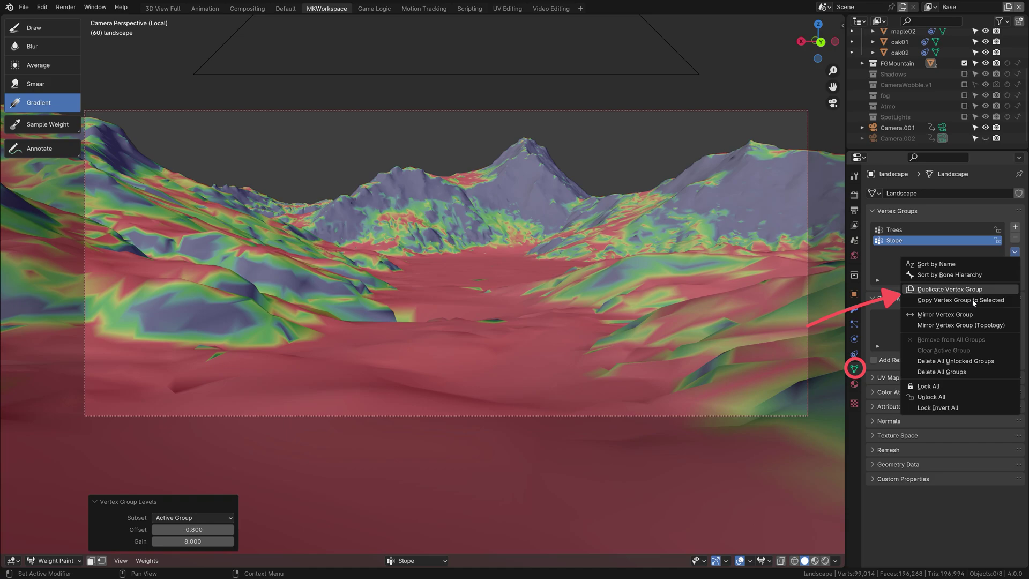
{"action": "left_click", "coordinate": [960, 289]}
{"action": "double_click", "coordinate": [913, 251]}
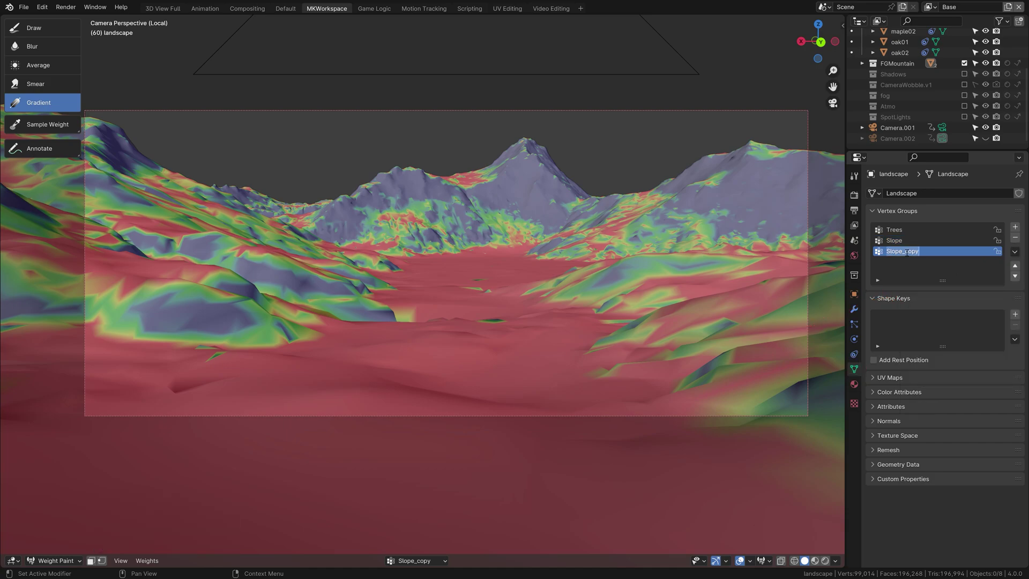
{"action": "key", "text": "End"}
{"action": "key", "text": "BackSpace"}
{"action": "key", "text": "BackSpace"}
{"action": "key", "text": "BackSpace"}
{"action": "type", "text": "utoff"}
{"action": "key", "text": "Return"}
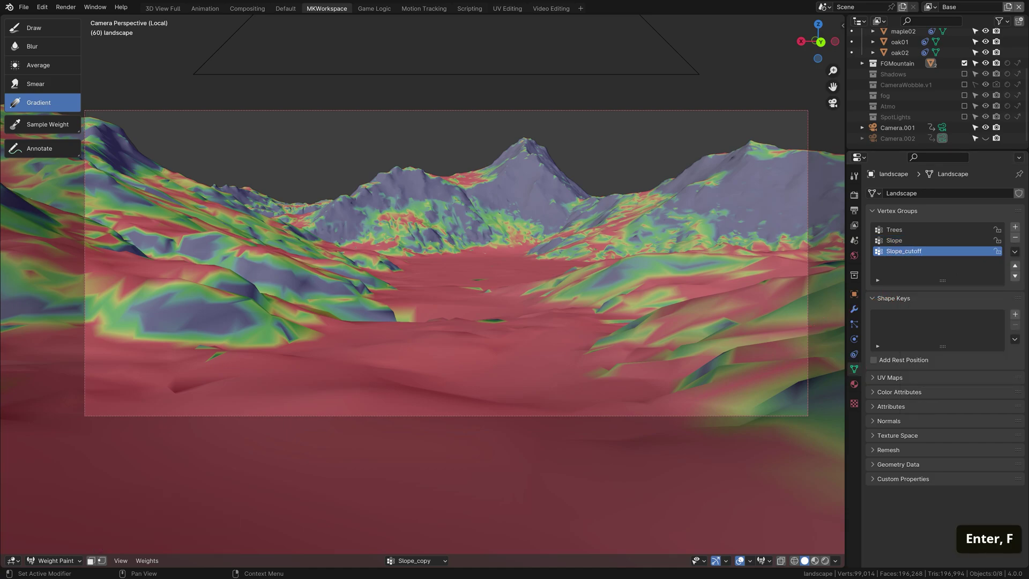
- In side view, paint a Linear weight-0 gradient over the upper mountains
{"action": "key", "text": "KP_3"}
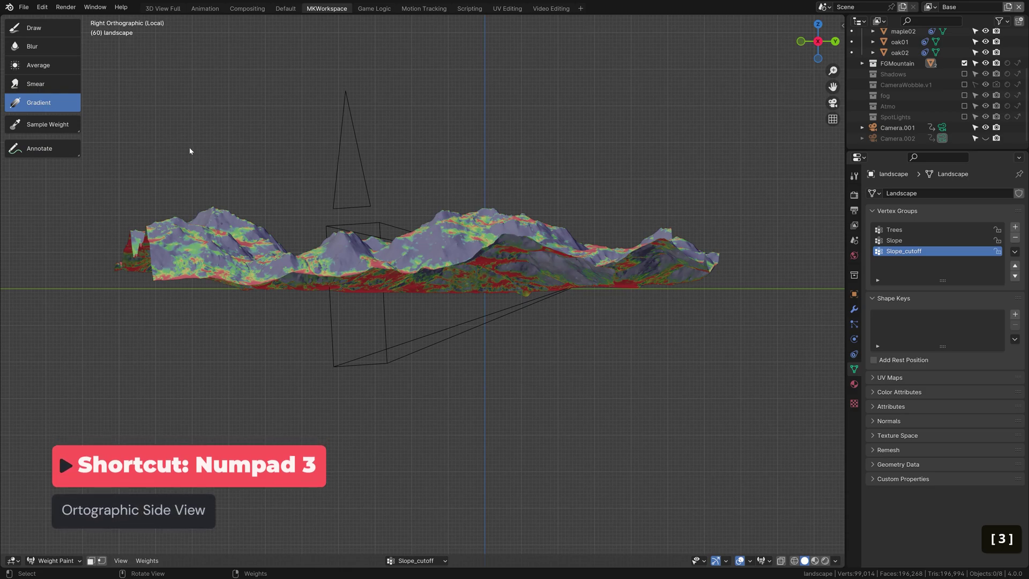
{"action": "key", "text": "n"}
{"action": "left_click", "coordinate": [776, 77]}
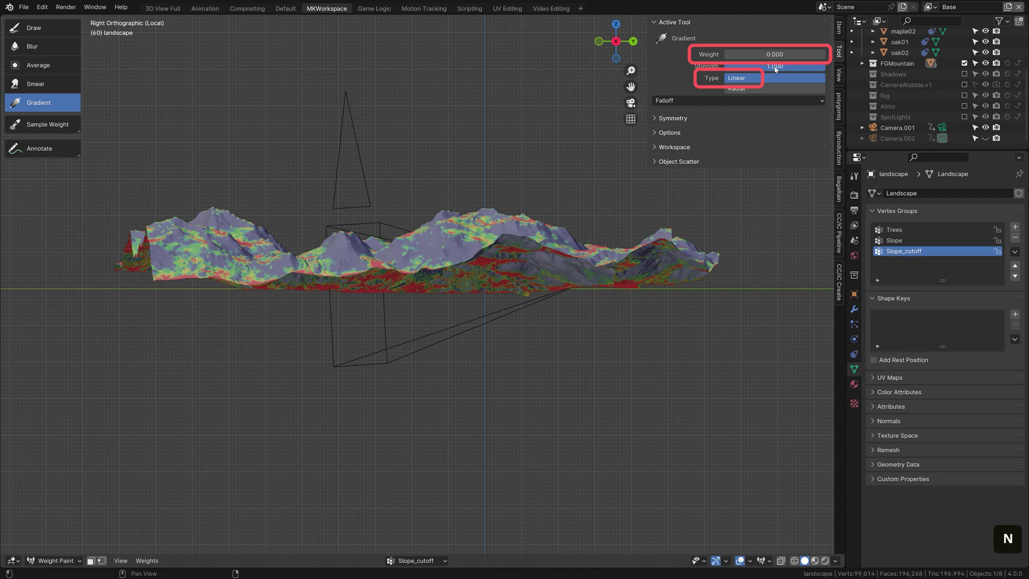
{"action": "key", "text": "n"}
{"action": "left_click_drag", "start_coordinate": [450, 234], "coordinate": [451, 243]}
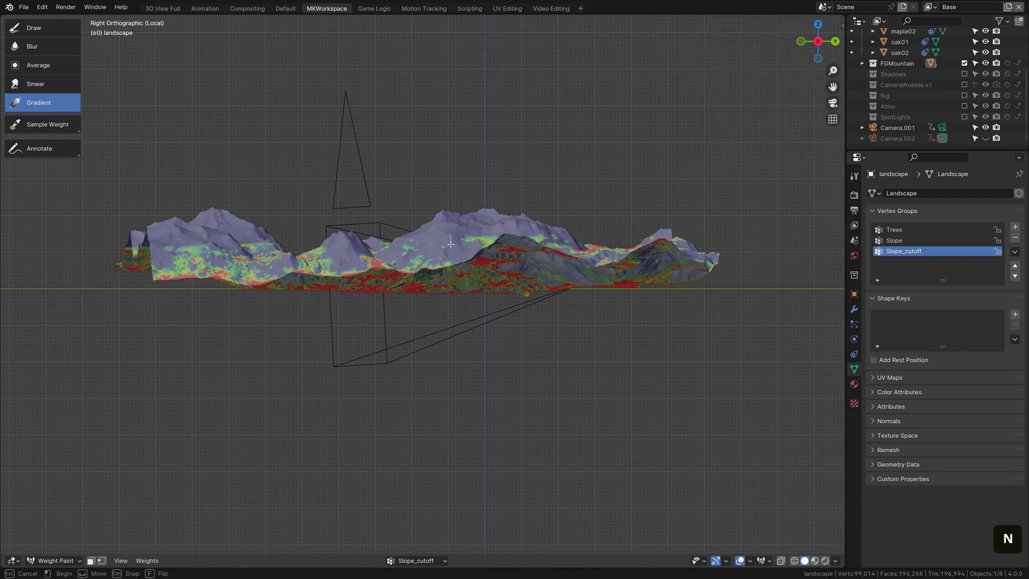
{"action": "mouse_move", "coordinate": [451, 243]}
{"action": "left_mouse_down"}
{"action": "mouse_move", "coordinate": [449, 271]}
{"action": "mouse_move", "coordinate": [449, 248]}
{"action": "mouse_move", "coordinate": [448, 257]}
{"action": "left_mouse_up"}
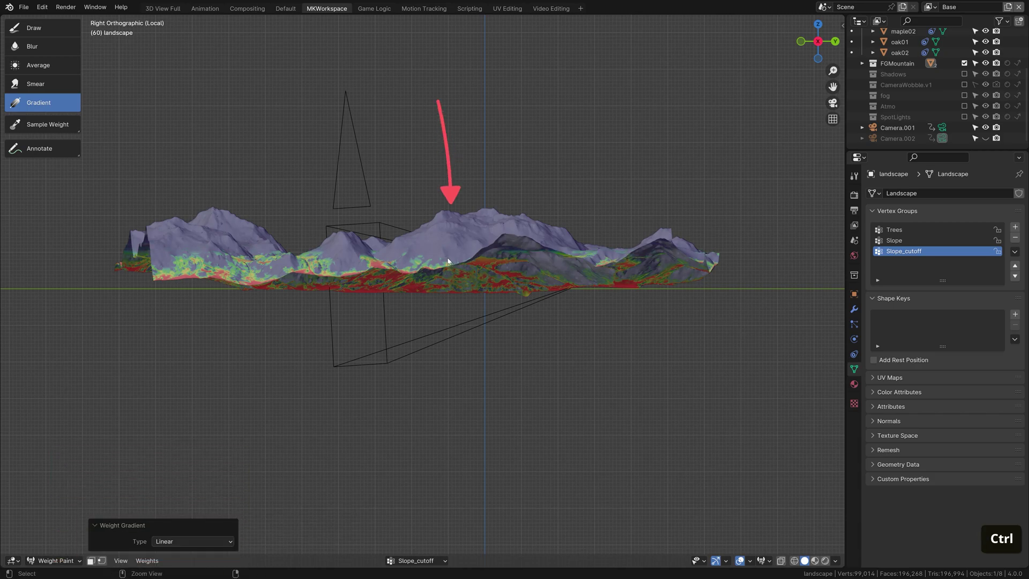
- Return to Object Mode and set the particle density group to Slope_cutoff
{"action": "key", "text": "ctrl+Tab"}
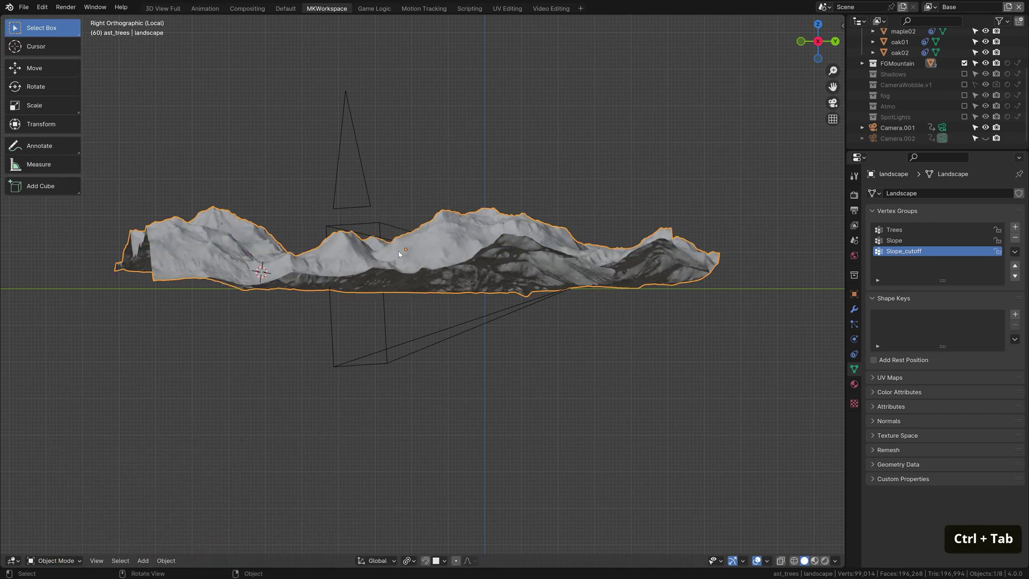
{"action": "left_click", "coordinate": [854, 324]}
{"action": "scroll", "coordinate": [943, 375], "scroll_direction": "down", "scroll_amount": 15}
{"action": "left_click", "coordinate": [962, 445]}
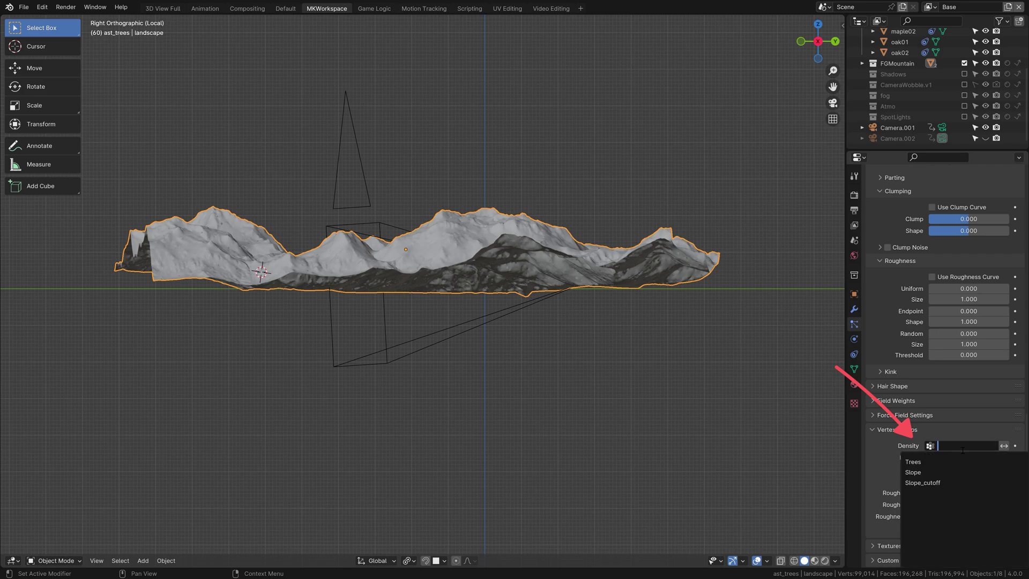
{"action": "left_click", "coordinate": [938, 485]}
{"action": "scroll", "coordinate": [943, 375], "scroll_direction": "up", "scroll_amount": 15}
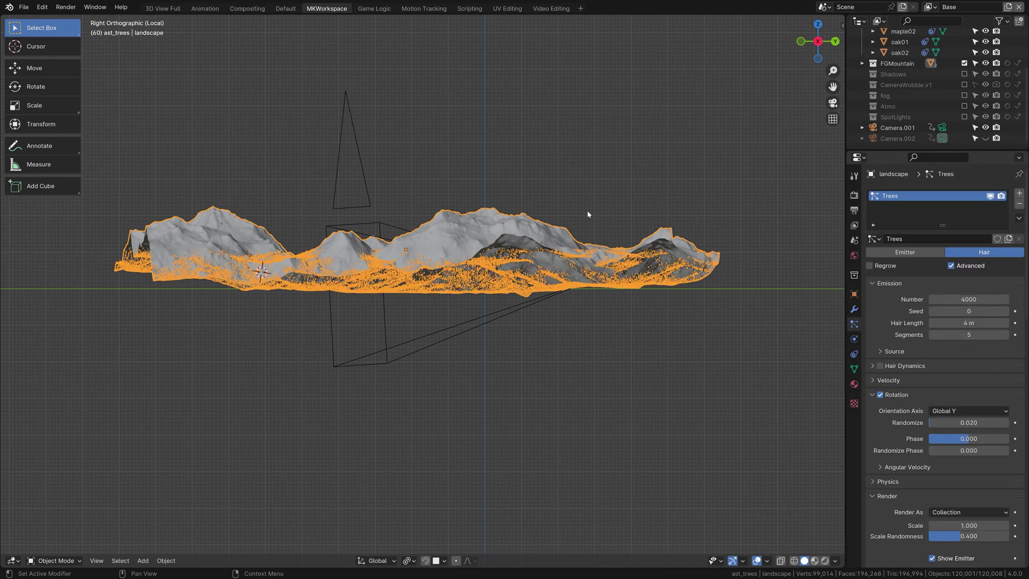
- Return to the camera view, deselect all, and reselect the landscape
{"action": "key", "text": "KP_0"}
{"action": "key", "text": "alt+a"}
{"action": "key", "text": "alt+F9"}
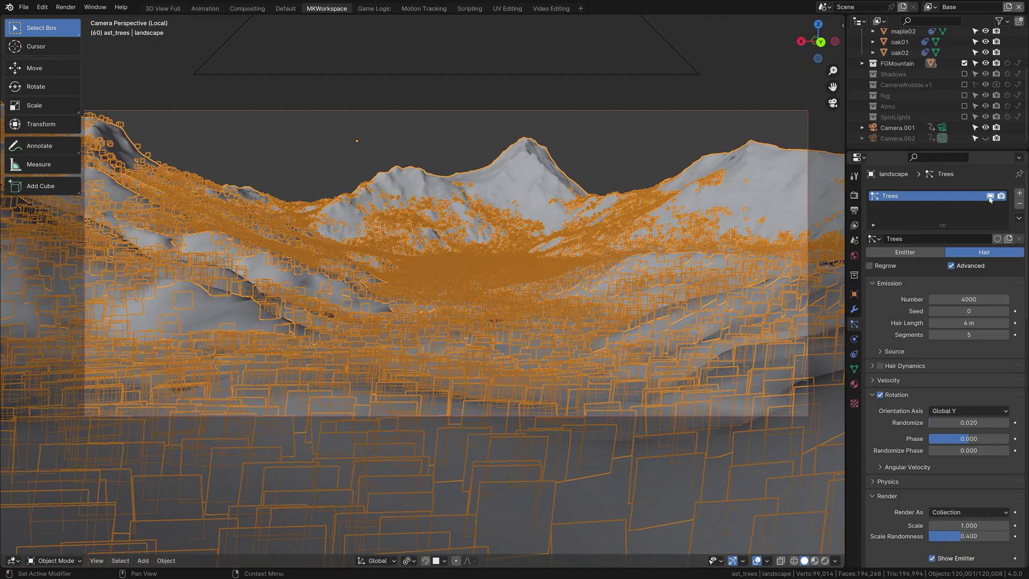
{"action": "key", "text": "ctrl+Tab"}
- Enter Weight Paint and apply zero-weight linear gradients across the left terrain
{"action": "left_click", "coordinate": [561, 176]}
{"action": "scroll", "coordinate": [332, 195], "scroll_direction": "down", "scroll_amount": 7}
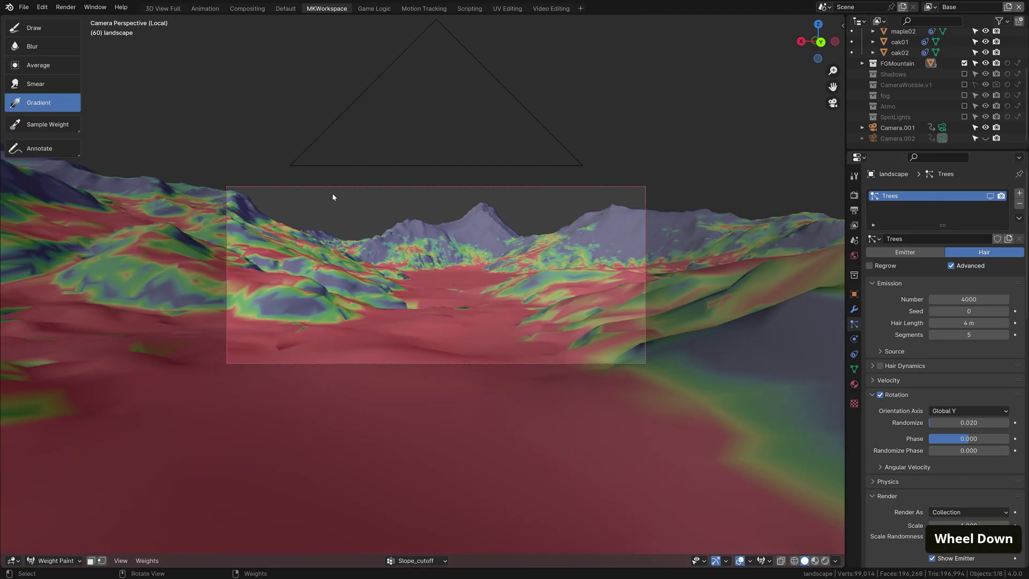
{"action": "key", "text": "n"}
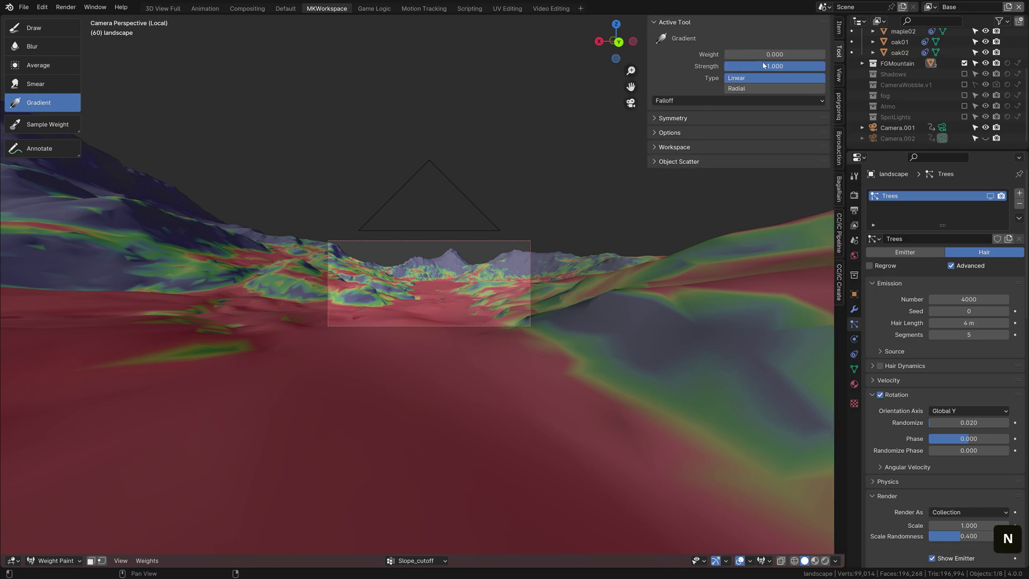
{"action": "key", "text": "n"}
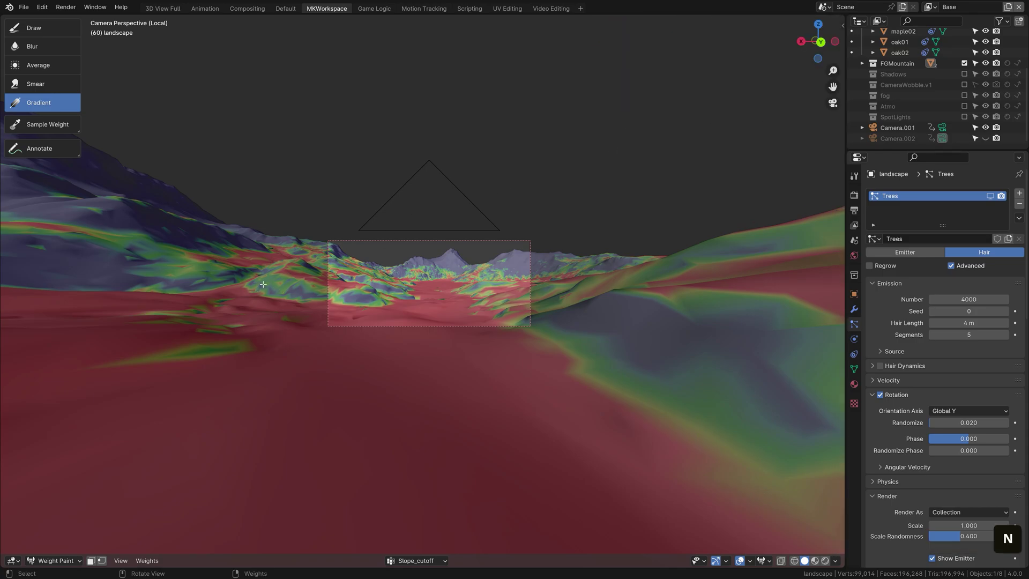
{"action": "left_click_drag", "start_coordinate": [263, 284], "coordinate": [297, 359]}
{"action": "left_click_drag", "start_coordinate": [592, 301], "coordinate": [409, 482]}
{"action": "middle_click_drag", "start_coordinate": [408, 482], "coordinate": [381, 304]}
- Zero the lower terrain weights with a gradient and paint the left green patch to zero
{"action": "scroll", "coordinate": [381, 304], "scroll_direction": "down", "scroll_amount": 3}
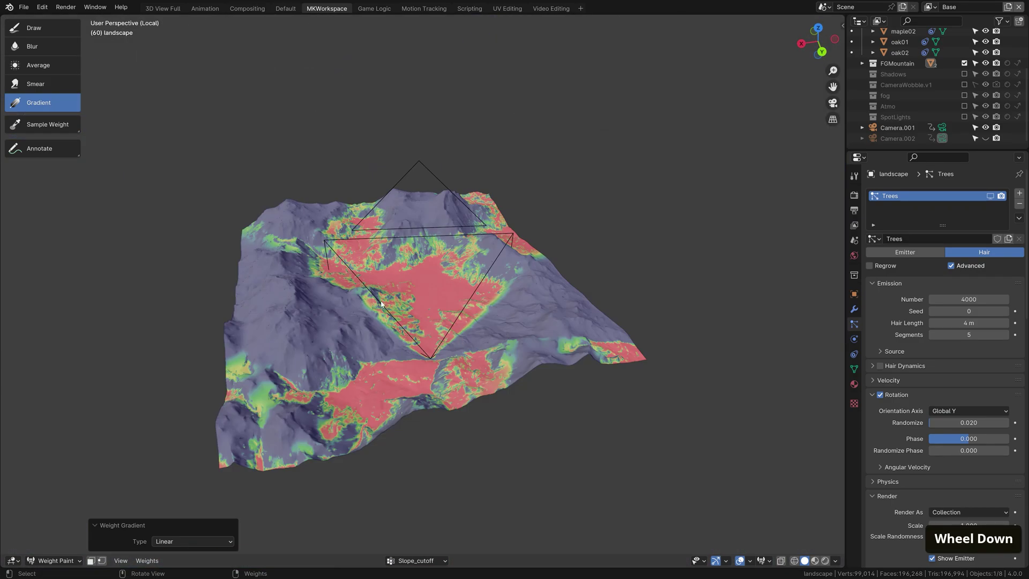
{"action": "mouse_move", "coordinate": [424, 381]}
{"action": "left_mouse_down"}
{"action": "mouse_move", "coordinate": [357, 373]}
{"action": "mouse_move", "coordinate": [498, 359]}
{"action": "mouse_move", "coordinate": [514, 347]}
{"action": "mouse_move", "coordinate": [662, 354]}
{"action": "left_mouse_up"}
{"action": "left_click", "coordinate": [34, 28]}
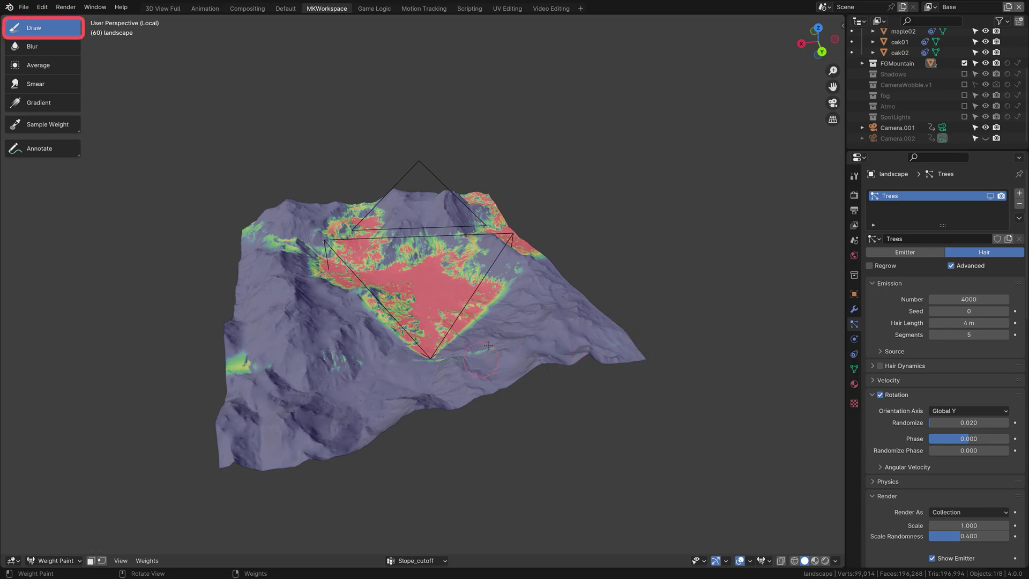
{"action": "left_click_drag", "start_coordinate": [268, 367], "coordinate": [246, 354]}
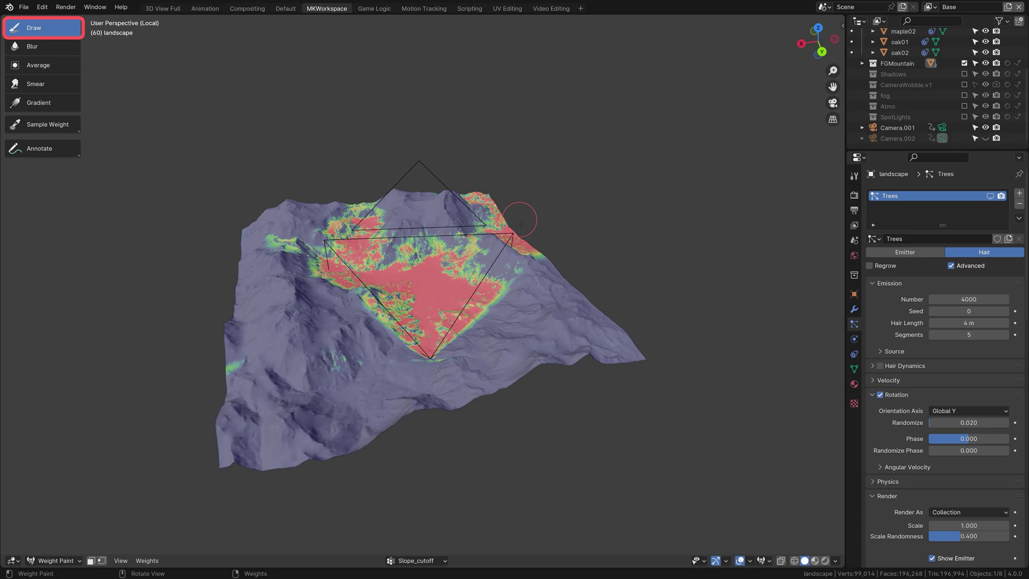
{"action": "key", "text": "KP_0"}
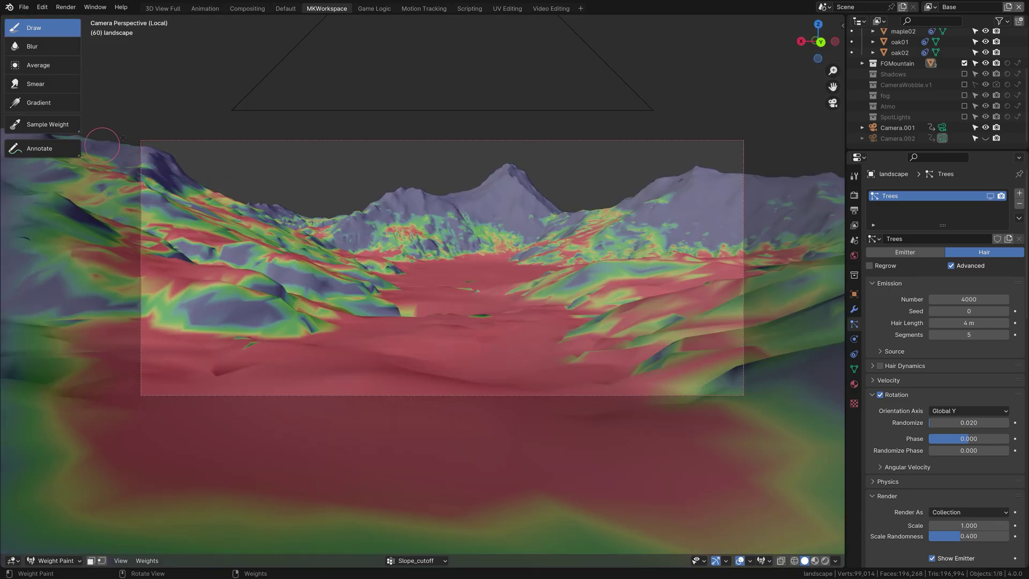
- Back in Object Mode, deselect all, enable the Shadows collection, and preview Rendered shading
{"action": "key", "text": "ctrl+Tab"}
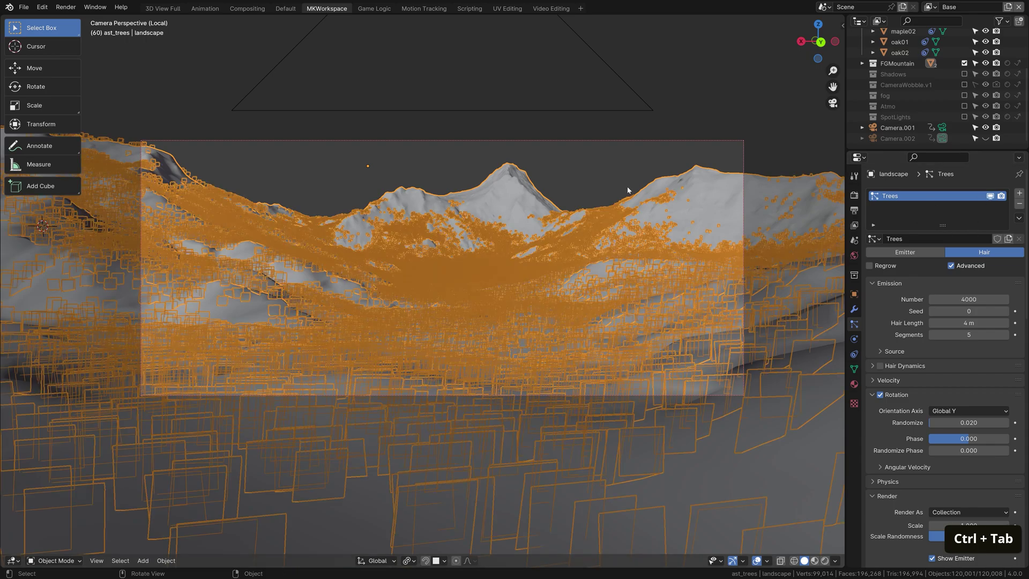
{"action": "key", "text": "alt+a"}
{"action": "left_click", "coordinate": [964, 74]}
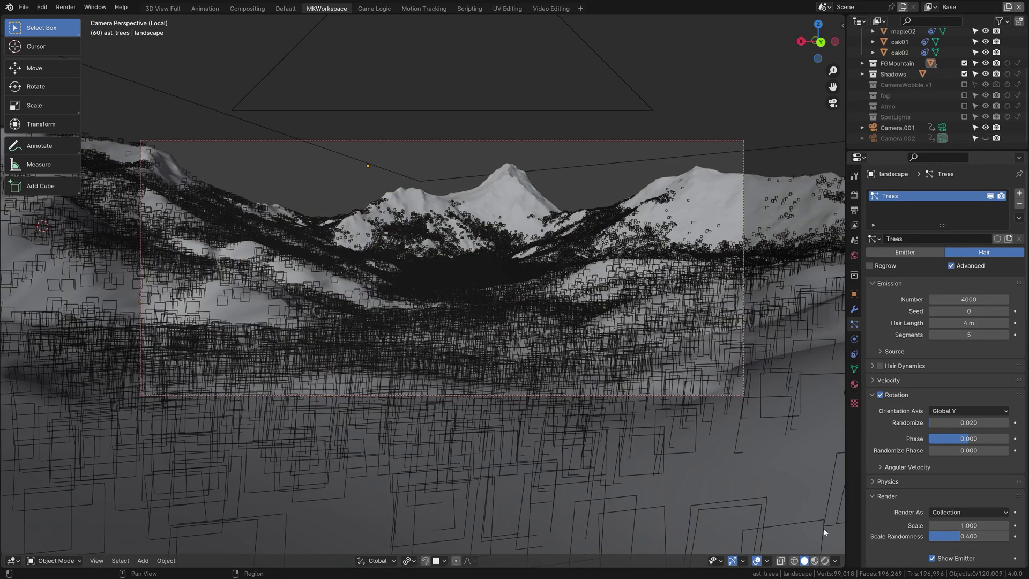
{"action": "left_click", "coordinate": [824, 560]}
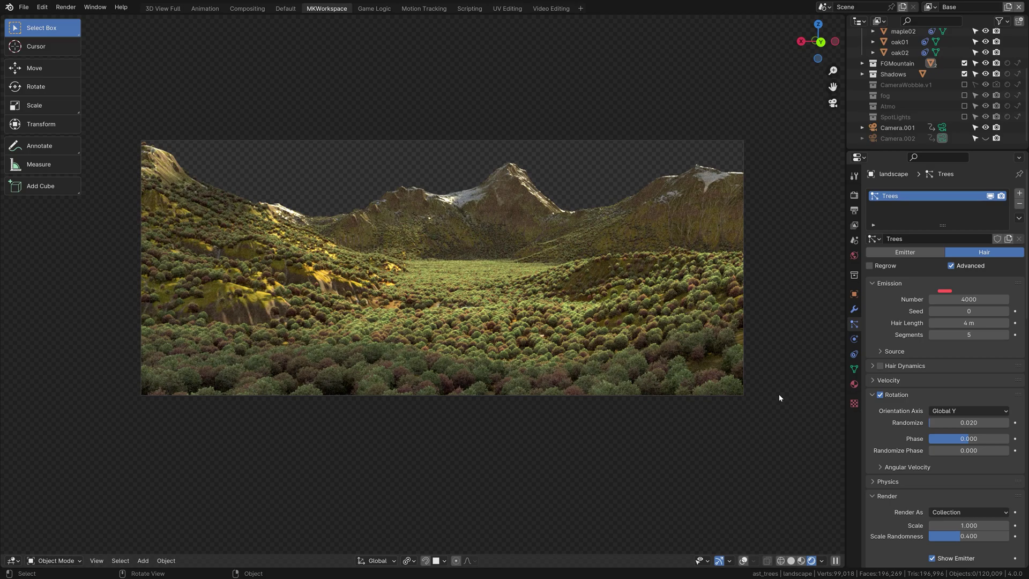
- Set the Trees particle emission number to 2000
{"action": "left_click", "coordinate": [960, 300]}
{"action": "type", "text": "2000"}
{"action": "key", "text": "Return"}
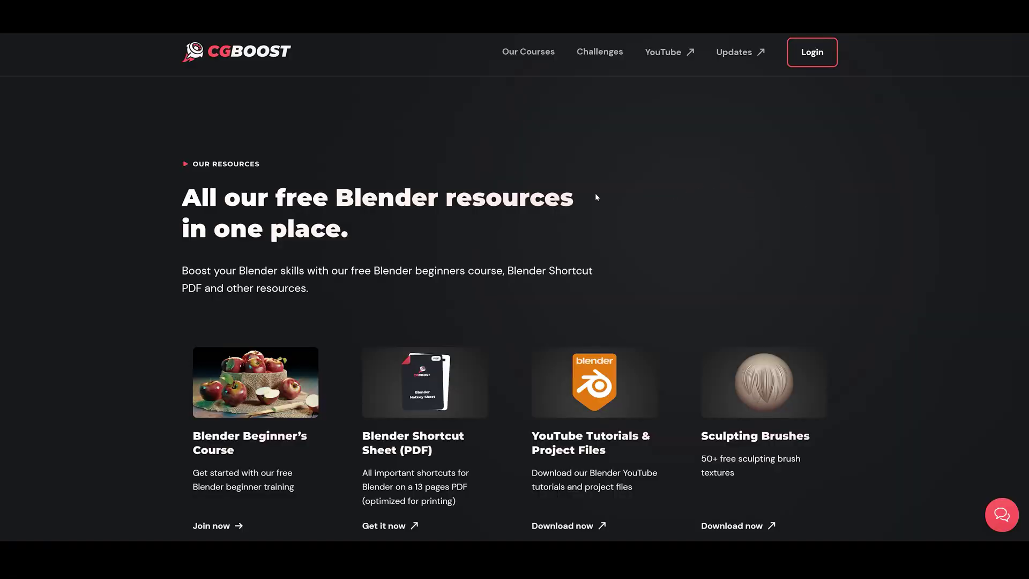
- Scroll down the CG Boost free resources page to the resource cards
{"action": "scroll", "coordinate": [96, 249], "scroll_direction": "down", "scroll_amount": 4}
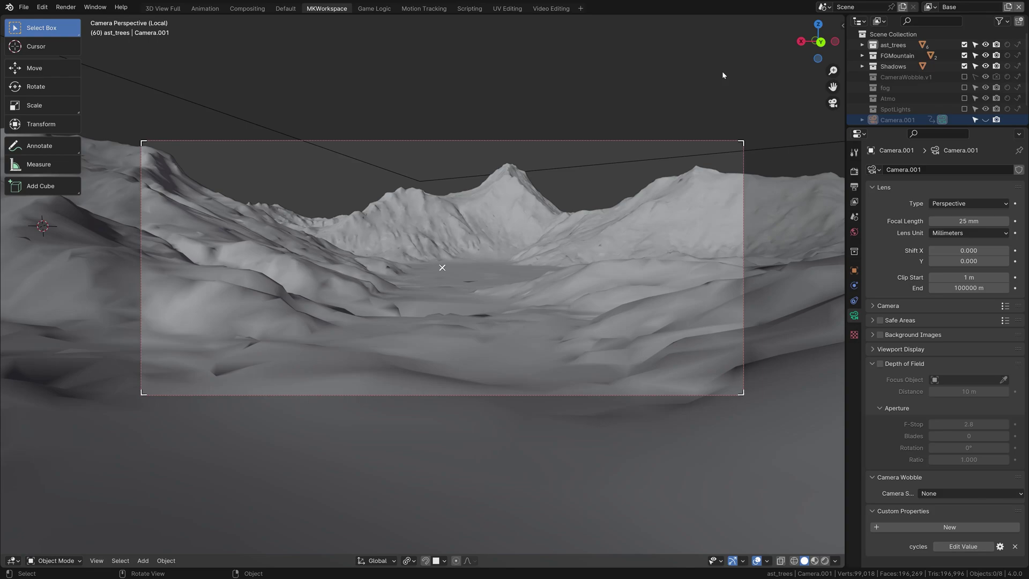
- Add a Geometry Nodes workspace and merge away the spreadsheet so the viewport fills the top
{"action": "scroll", "coordinate": [722, 75], "scroll_direction": "up", "scroll_amount": 1}
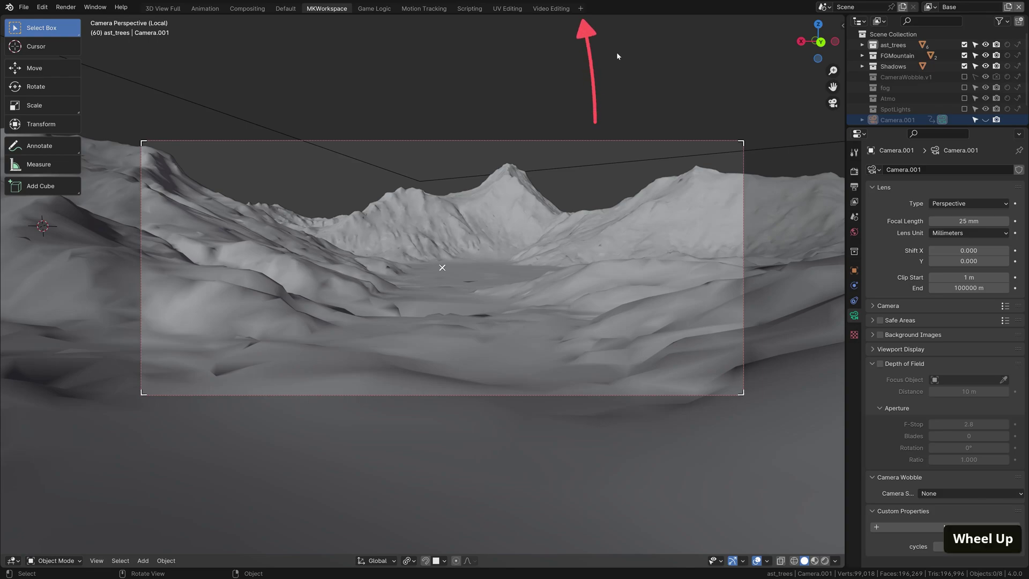
{"action": "left_click", "coordinate": [582, 12]}
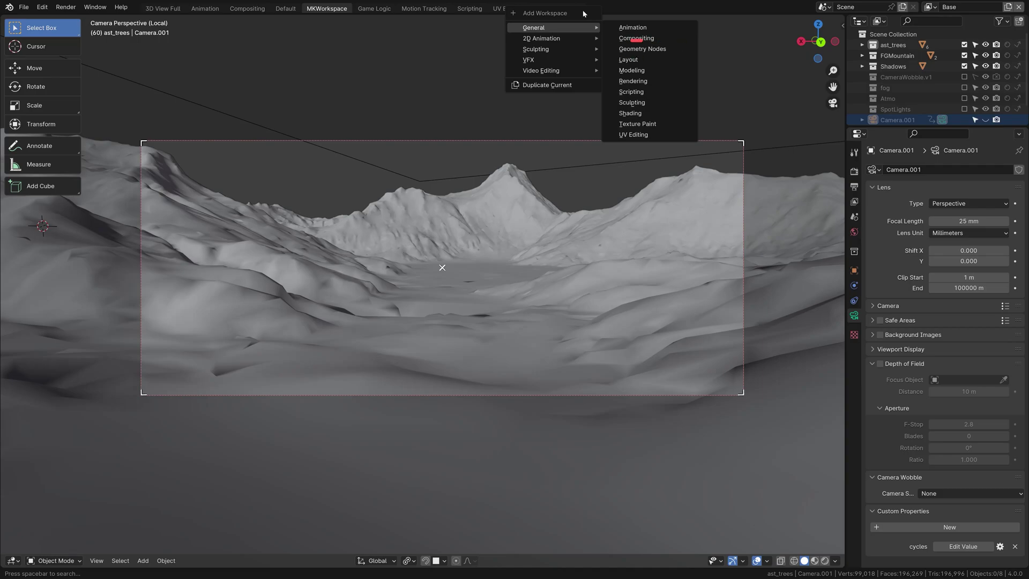
{"action": "left_click", "coordinate": [642, 49]}
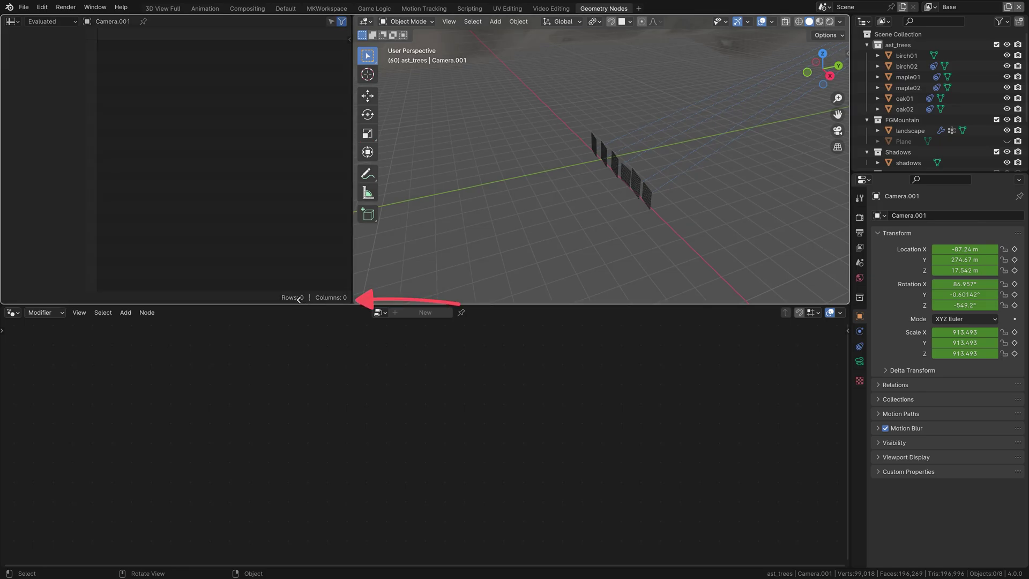
{"action": "left_click_drag", "start_coordinate": [299, 299], "coordinate": [314, 278]}
{"action": "scroll", "coordinate": [625, 115], "scroll_direction": "down", "scroll_amount": 3}
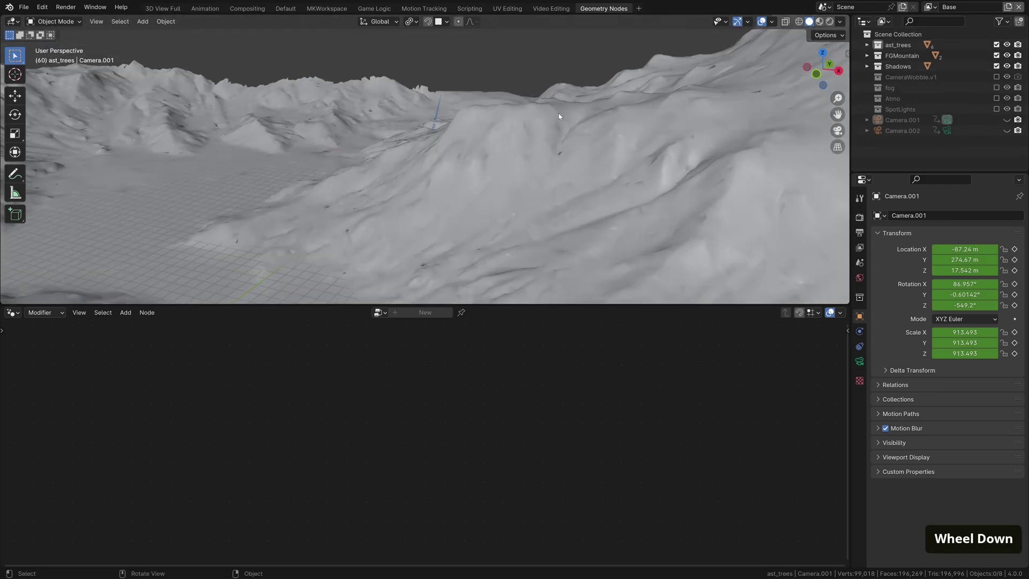
{"action": "scroll", "coordinate": [584, 116], "scroll_direction": "down", "scroll_amount": 3}
{"action": "middle_click_drag", "start_coordinate": [606, 117], "coordinate": [611, 120]}
{"action": "scroll", "coordinate": [611, 121], "scroll_direction": "up", "scroll_amount": 2}
- Set the viewport Clip End to 10000 m and select the landscape
{"action": "key", "text": "n"}
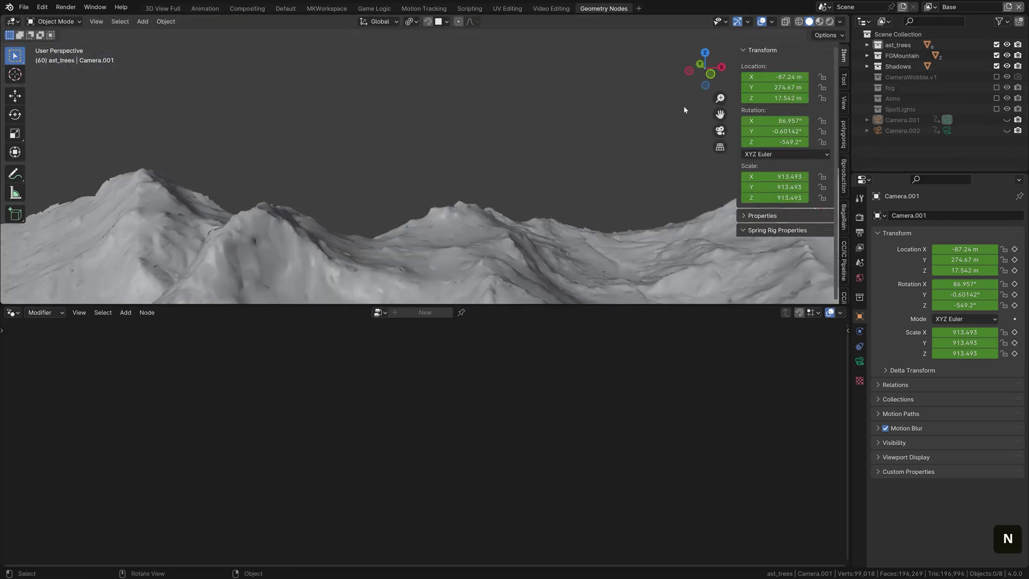
{"action": "left_click", "coordinate": [844, 103]}
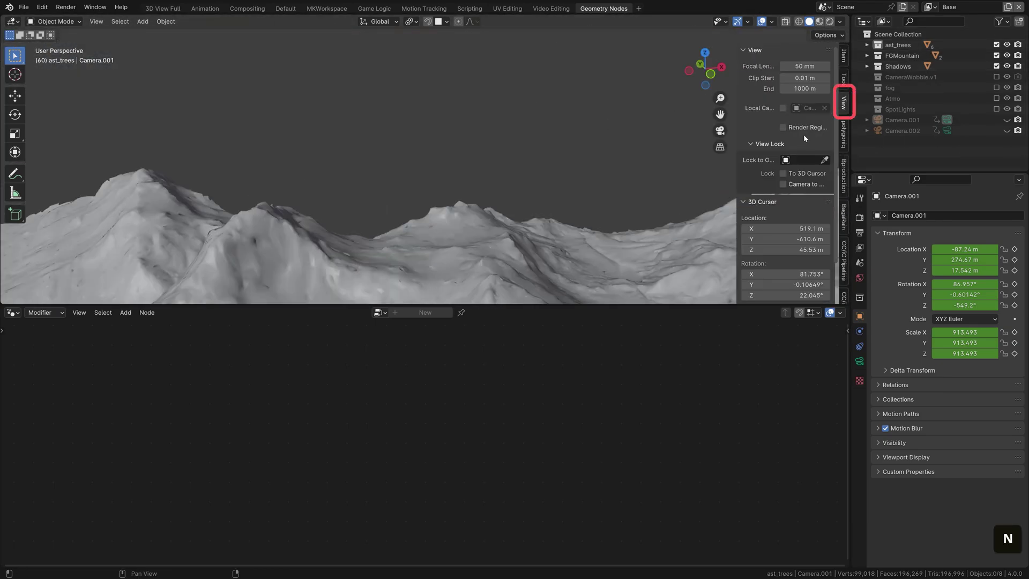
{"action": "left_click", "coordinate": [802, 88]}
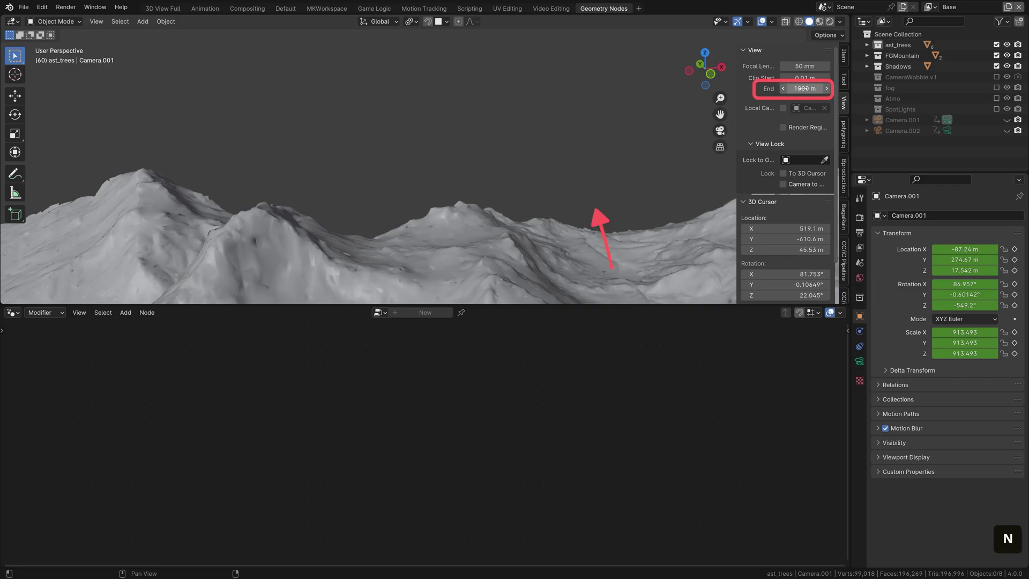
{"action": "type", "text": "0"}
{"action": "key", "text": "Return"}
{"action": "left_click", "coordinate": [619, 85]}
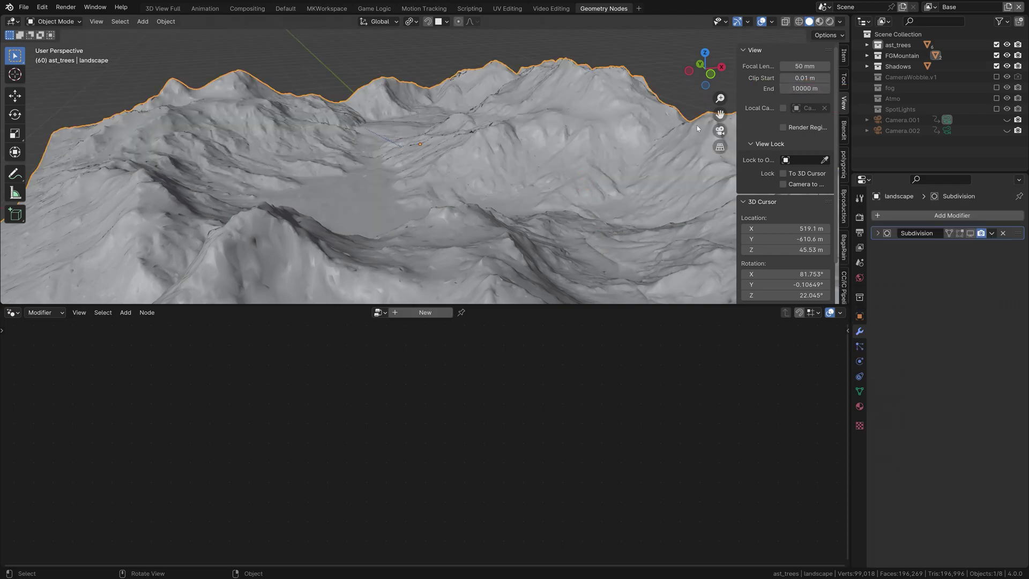
- Look through the camera and add a new Geometry Nodes tree to the landscape
{"action": "key", "text": "n"}
{"action": "key", "text": "KP_0"}
{"action": "scroll", "coordinate": [564, 181], "scroll_direction": "up", "scroll_amount": 2}
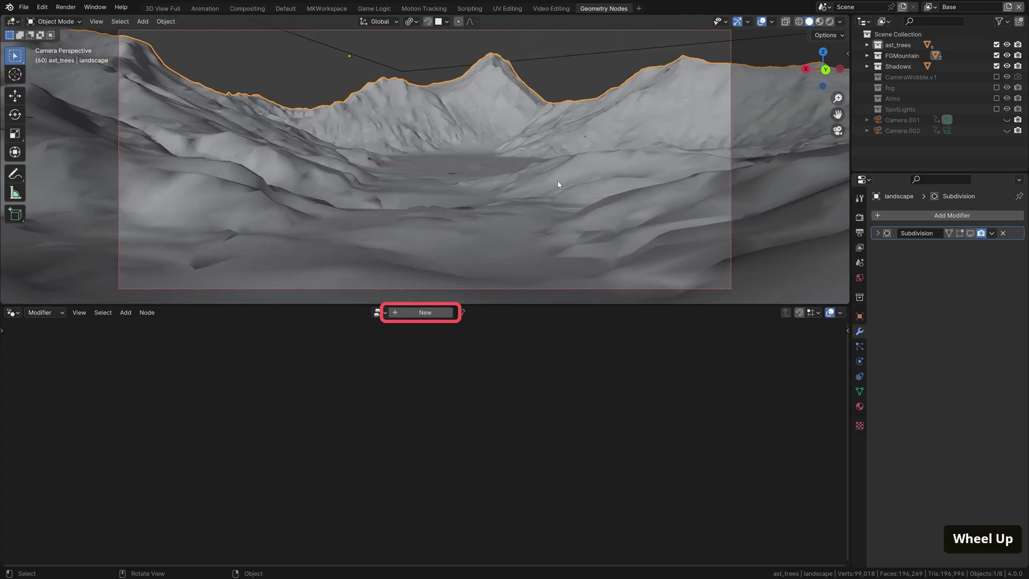
{"action": "left_click", "coordinate": [425, 311]}
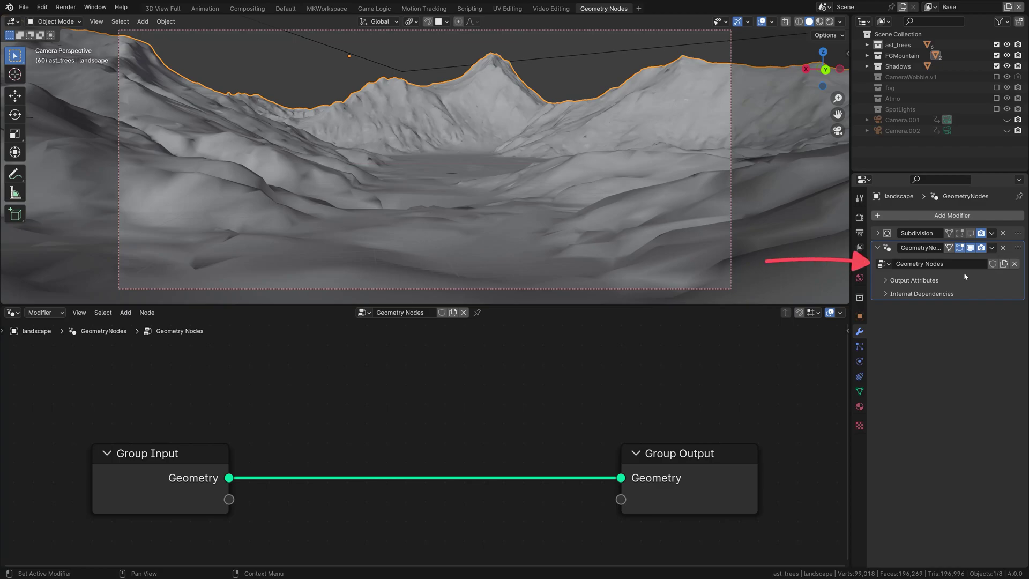
{"action": "left_click", "coordinate": [991, 248]}
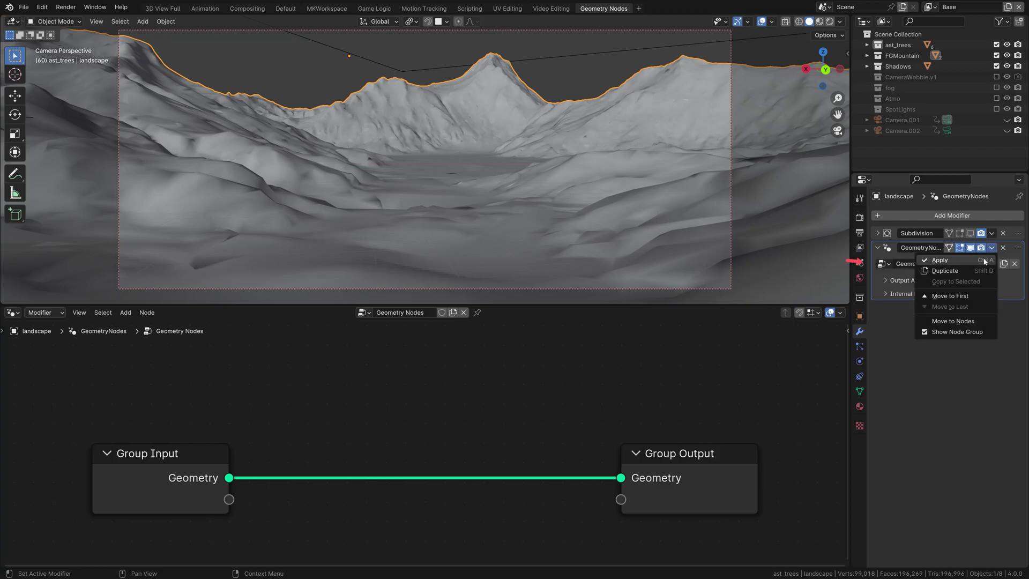
{"action": "left_click", "coordinate": [882, 264]}
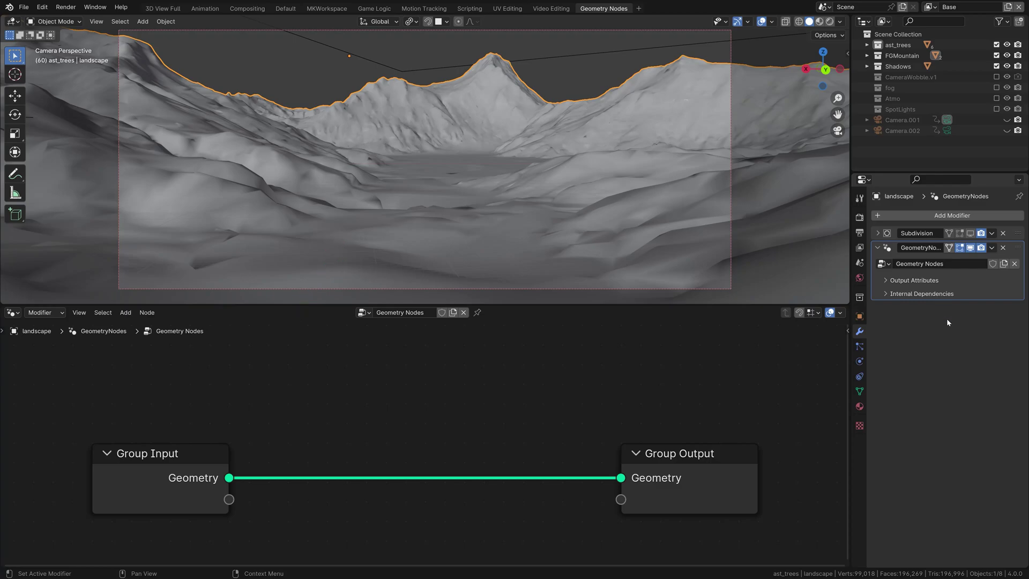
- Insert a Distribute Points on Faces node between Group Input and Group Output
{"action": "key", "text": "shift+a"}
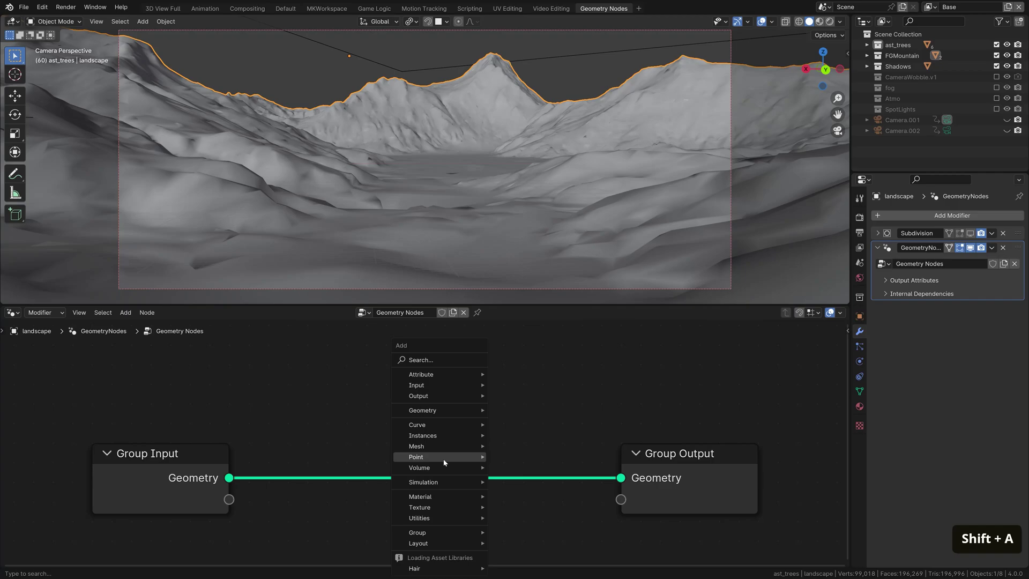
{"action": "mouse_move", "coordinate": [444, 458]}
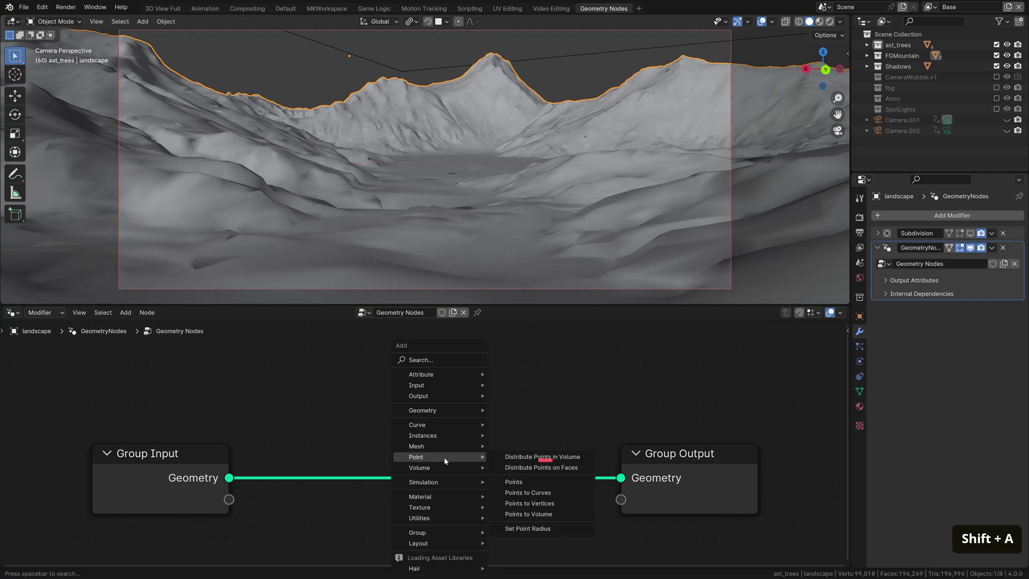
{"action": "left_click", "coordinate": [541, 468]}
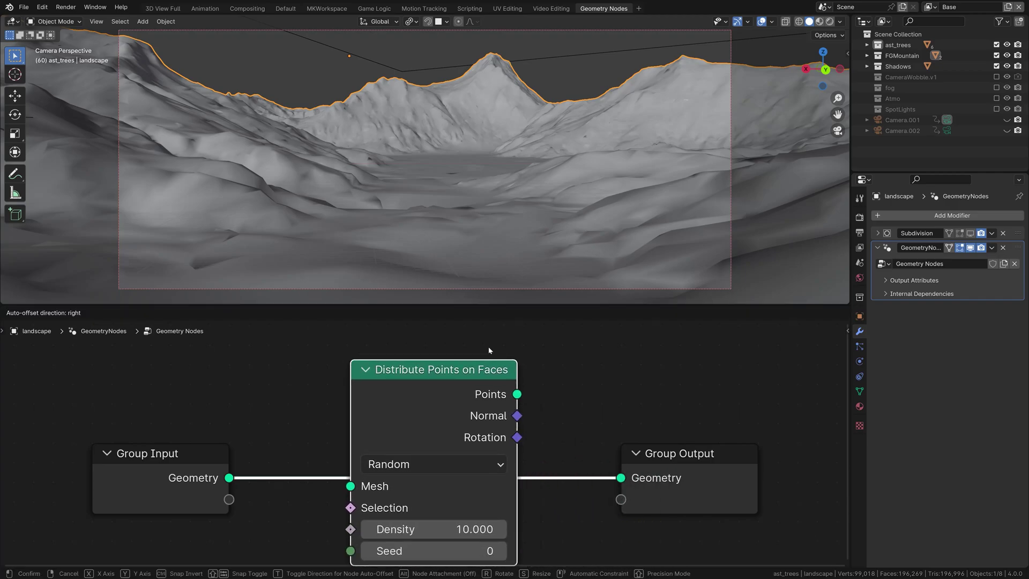
{"action": "left_click", "coordinate": [510, 371]}
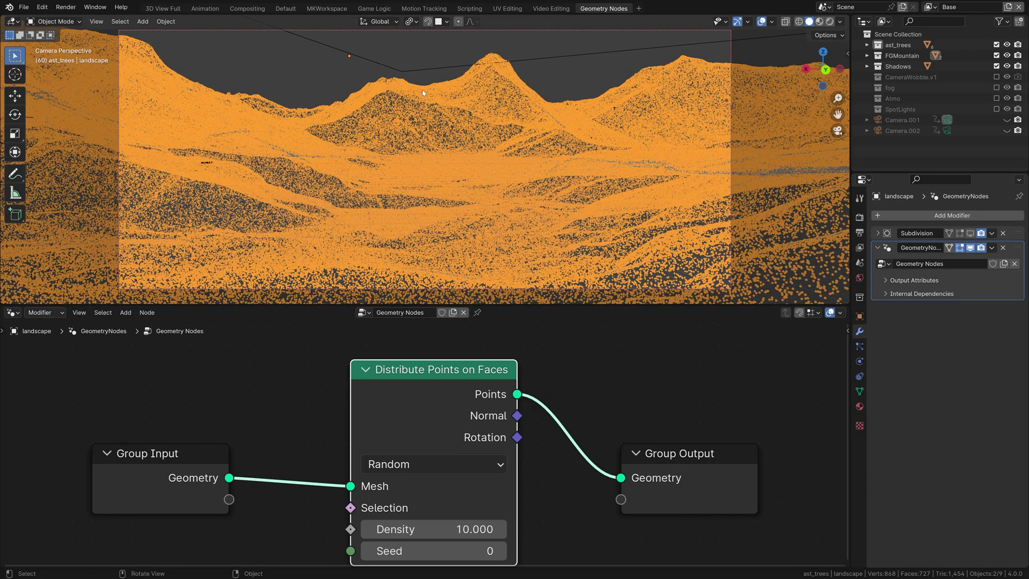
{"action": "scroll", "coordinate": [587, 389], "scroll_direction": "down", "scroll_amount": 3}
{"action": "middle_click", "coordinate": [891, 374]}
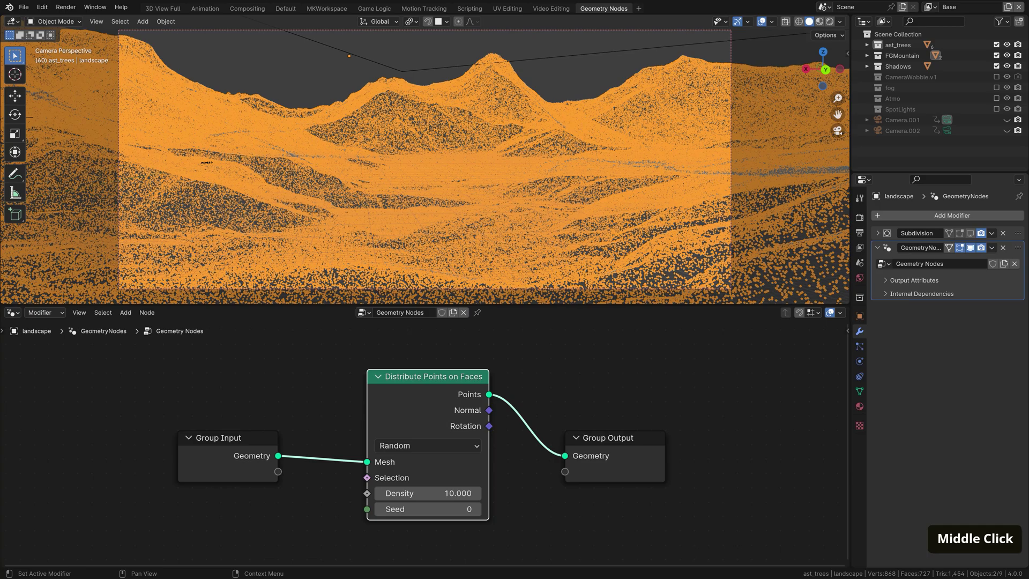
- Set the point Density to 0.02 after trying 0.01
{"action": "key", "text": "Return"}
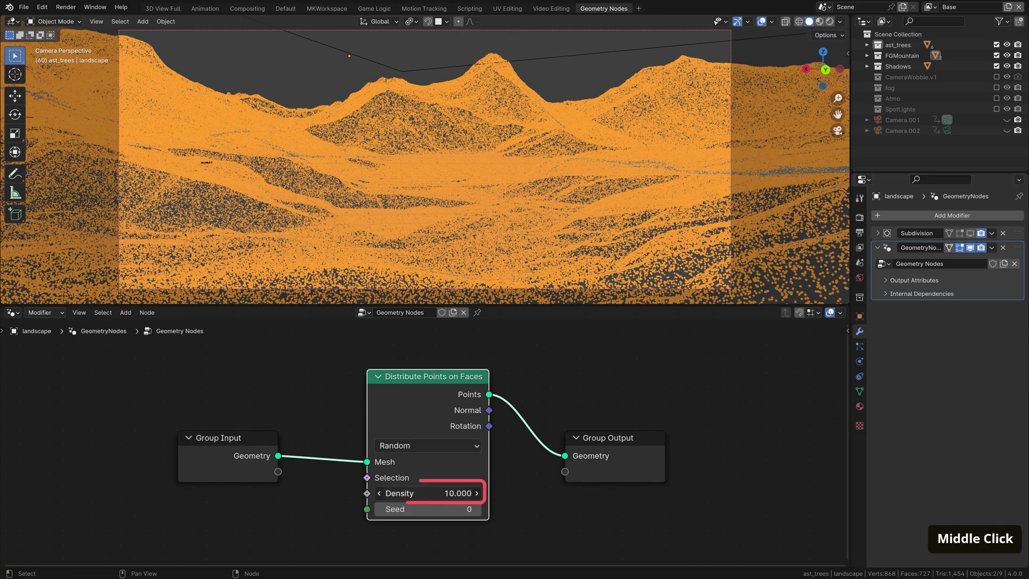
{"action": "type", "text": ".01"}
{"action": "key", "text": "Return"}
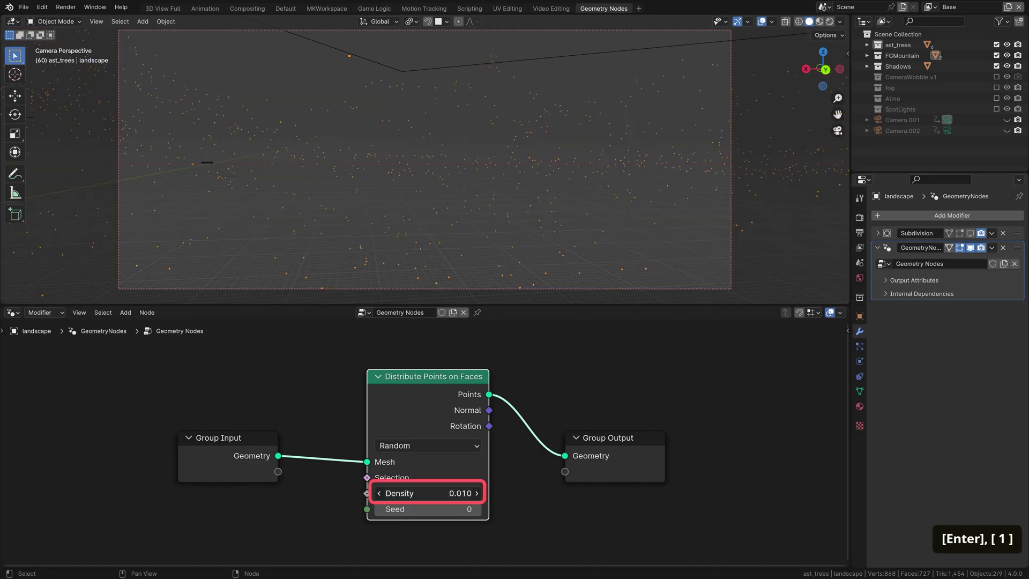
{"action": "key", "text": "Return"}
{"action": "type", "text": ".02"}
{"action": "key", "text": "Return"}
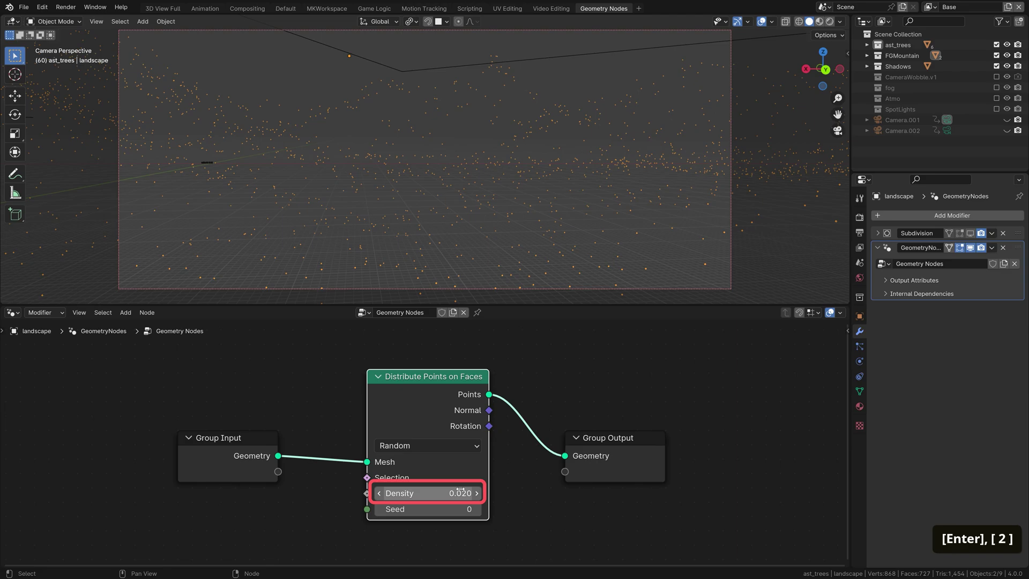
{"action": "key", "text": "space"}
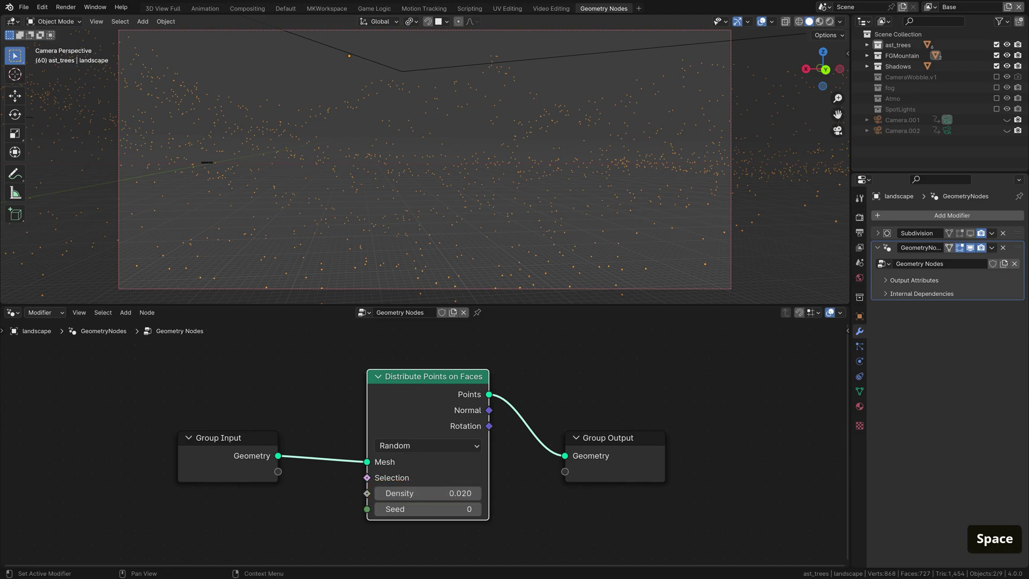
- Insert Instance on Points before Group Output and tidy the Group Input and distribution nodes
{"action": "left_click", "coordinate": [534, 353]}
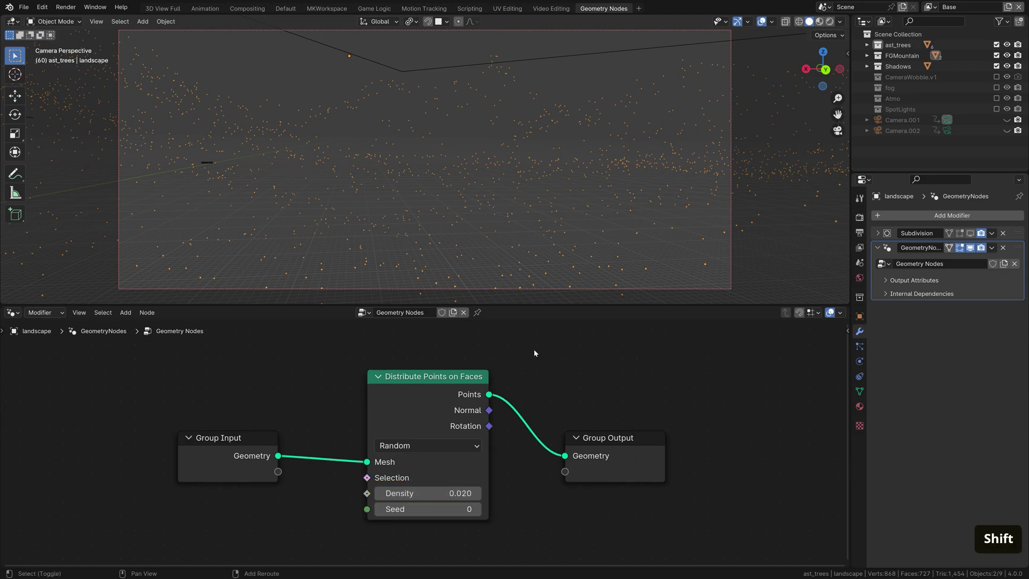
{"action": "key", "text": "shift+a"}
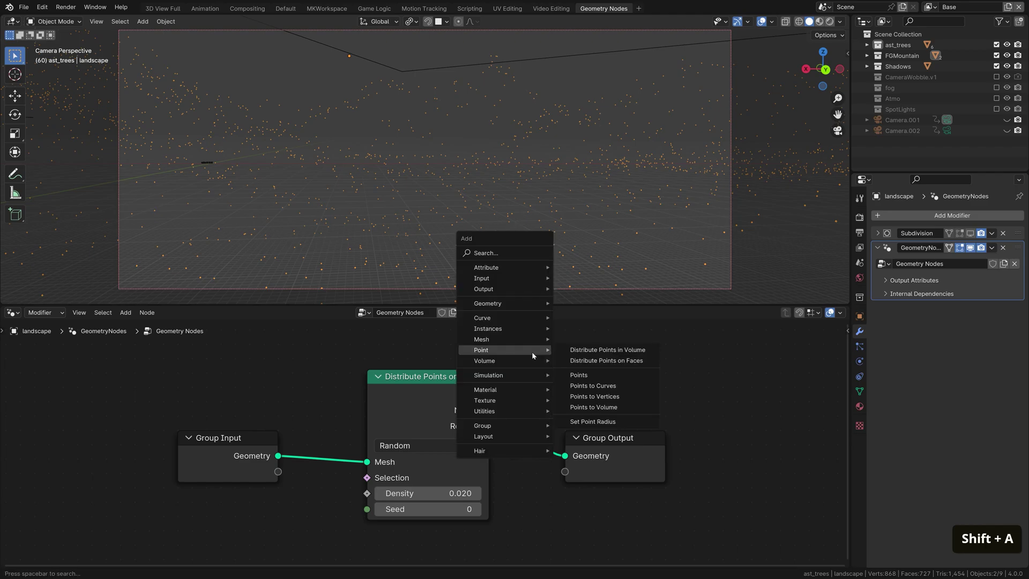
{"action": "mouse_move", "coordinate": [524, 326]}
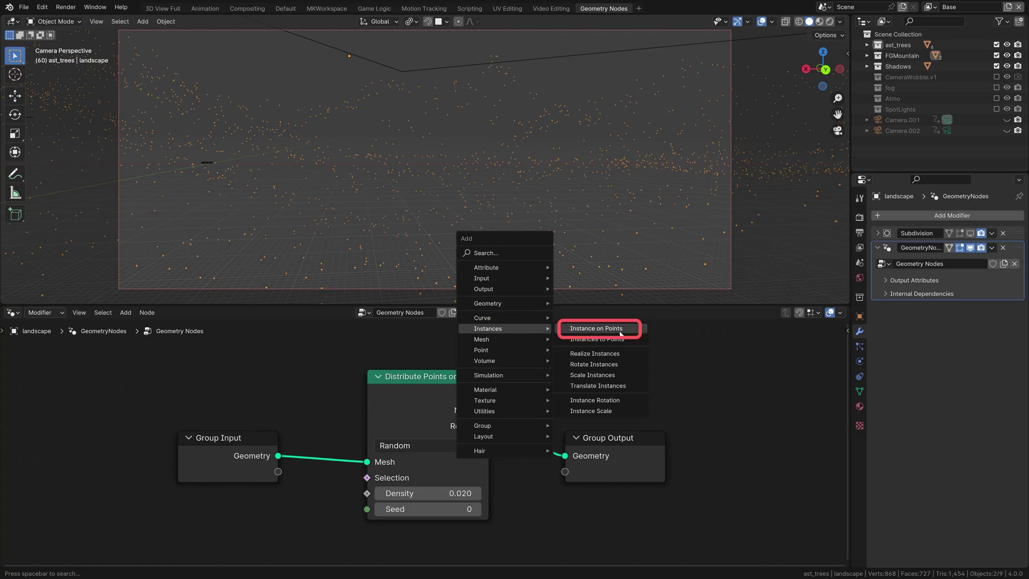
{"action": "left_click", "coordinate": [596, 328]}
{"action": "left_click", "coordinate": [536, 378]}
{"action": "middle_click_drag", "start_coordinate": [535, 378], "coordinate": [283, 449]}
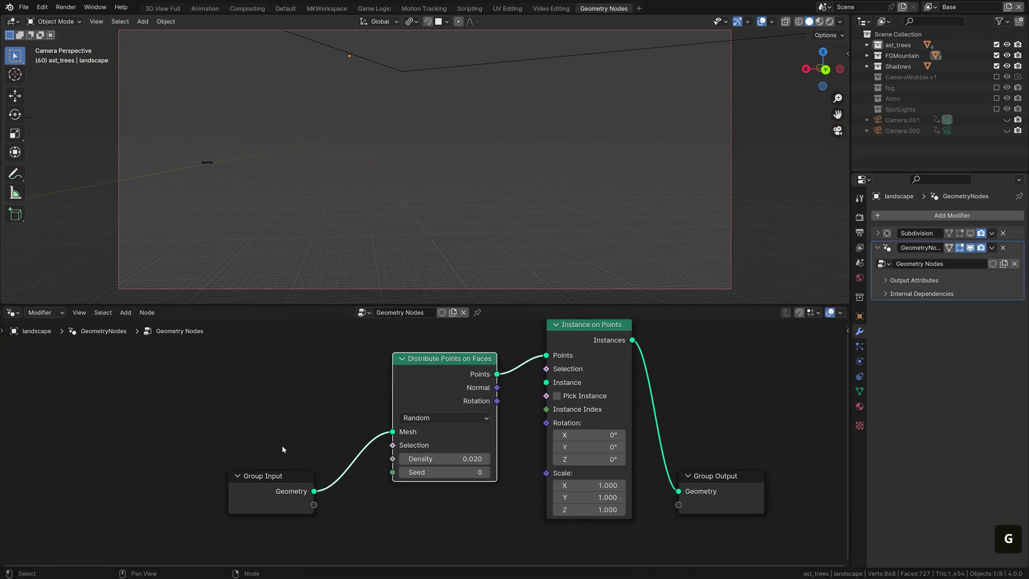
{"action": "left_click_drag", "start_coordinate": [257, 482], "coordinate": [292, 382]}
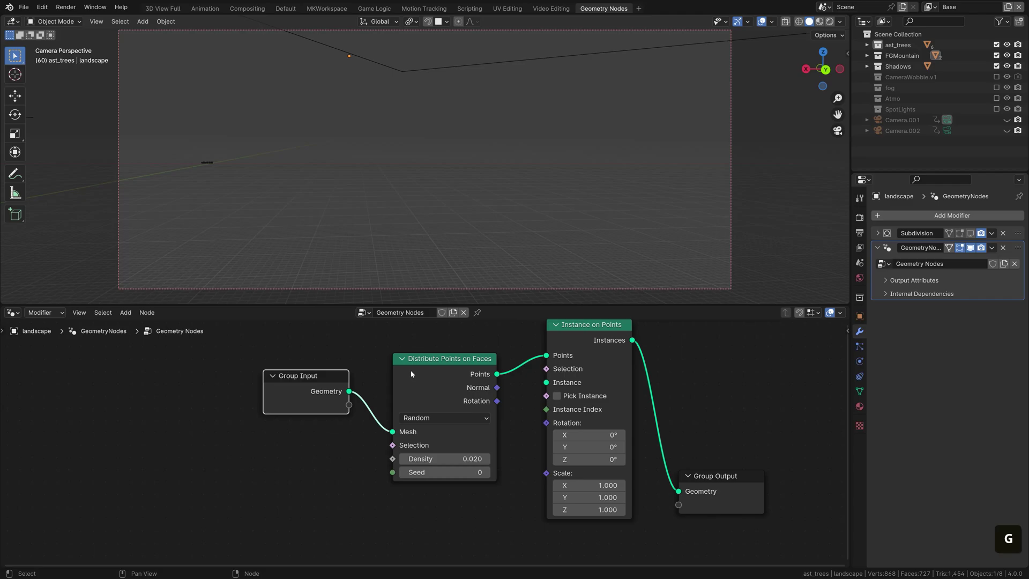
{"action": "left_click", "coordinate": [546, 382]}
{"action": "left_click_drag", "start_coordinate": [454, 387], "coordinate": [444, 370]}
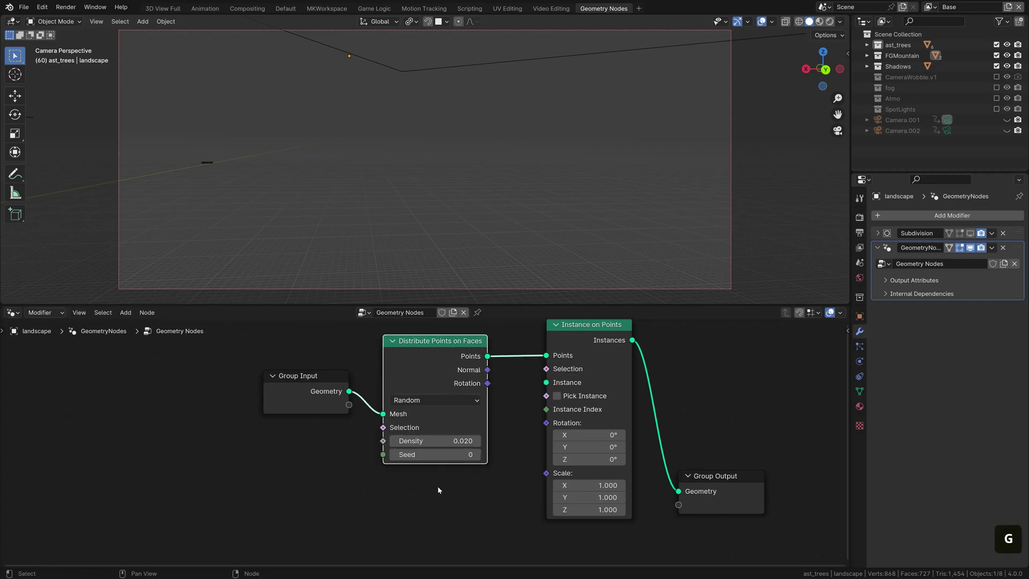
- Add a Collection Info node using ast_trees and link it to the Instance input
{"action": "key", "text": "shift+a"}
{"action": "mouse_move", "coordinate": [438, 397]}
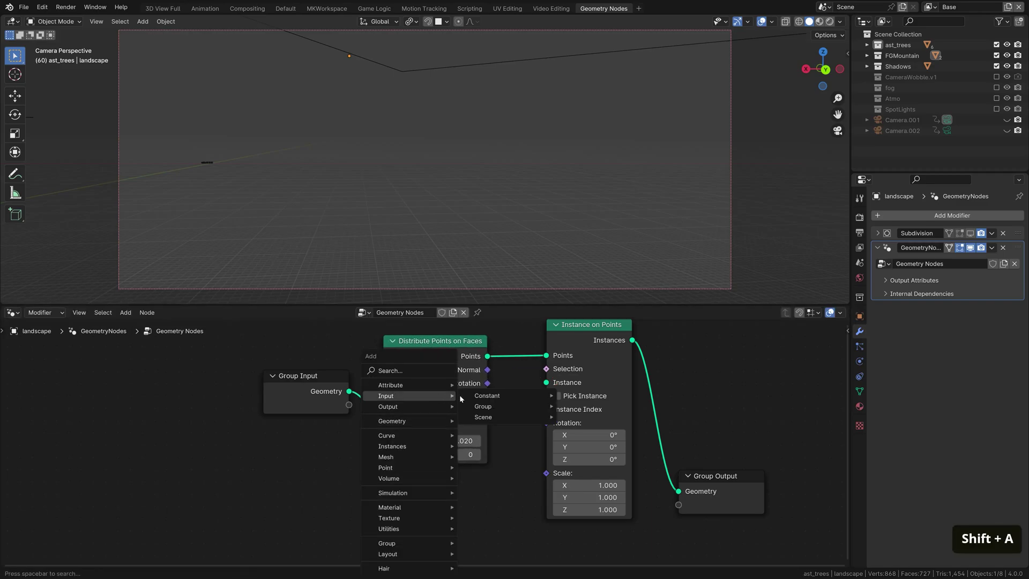
{"action": "mouse_move", "coordinate": [498, 417]}
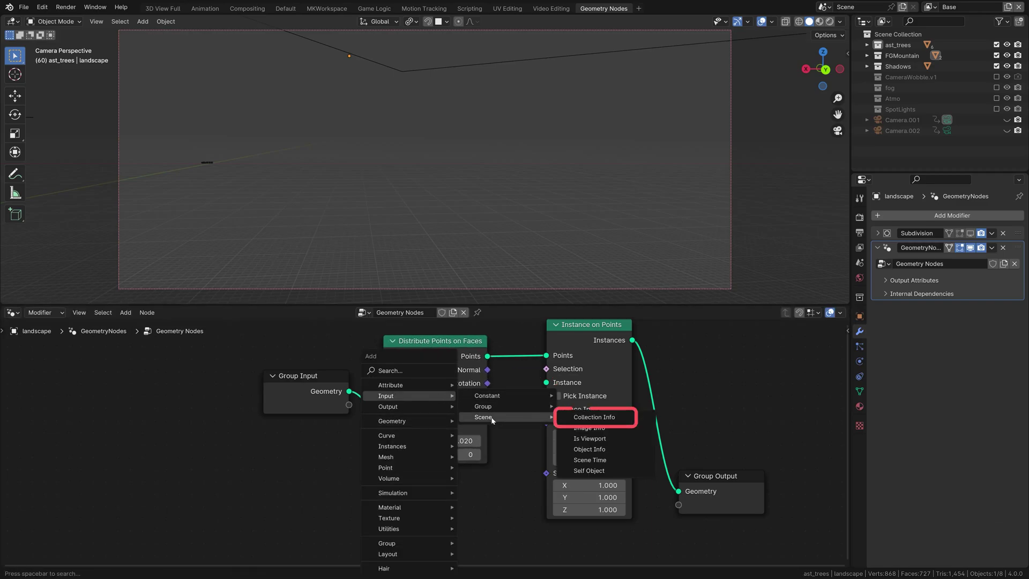
{"action": "left_click", "coordinate": [578, 416]}
{"action": "left_click", "coordinate": [401, 503]}
{"action": "left_click_drag", "start_coordinate": [422, 497], "coordinate": [546, 382]}
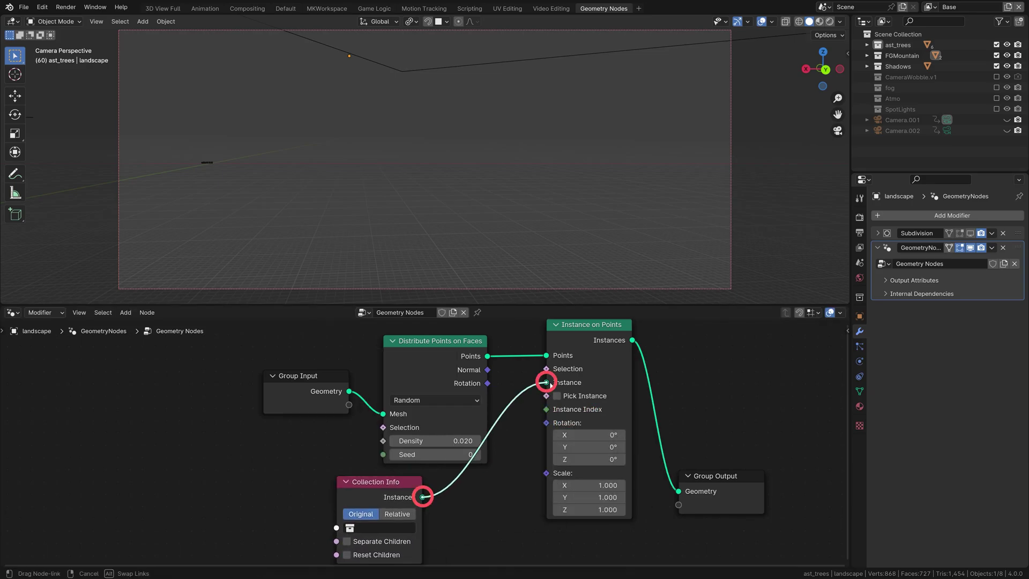
{"action": "left_click", "coordinate": [381, 528]}
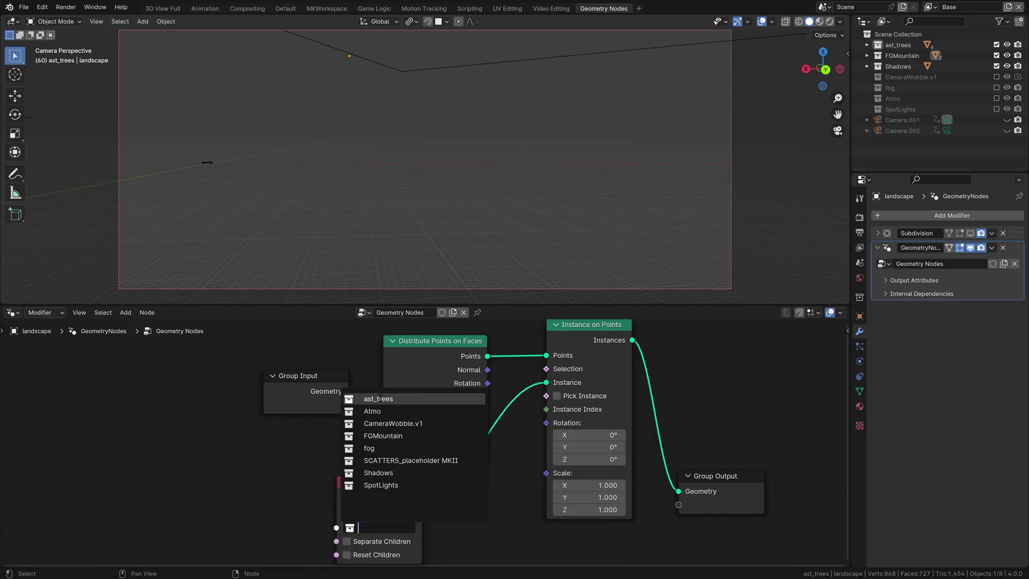
{"action": "left_click", "coordinate": [382, 404]}
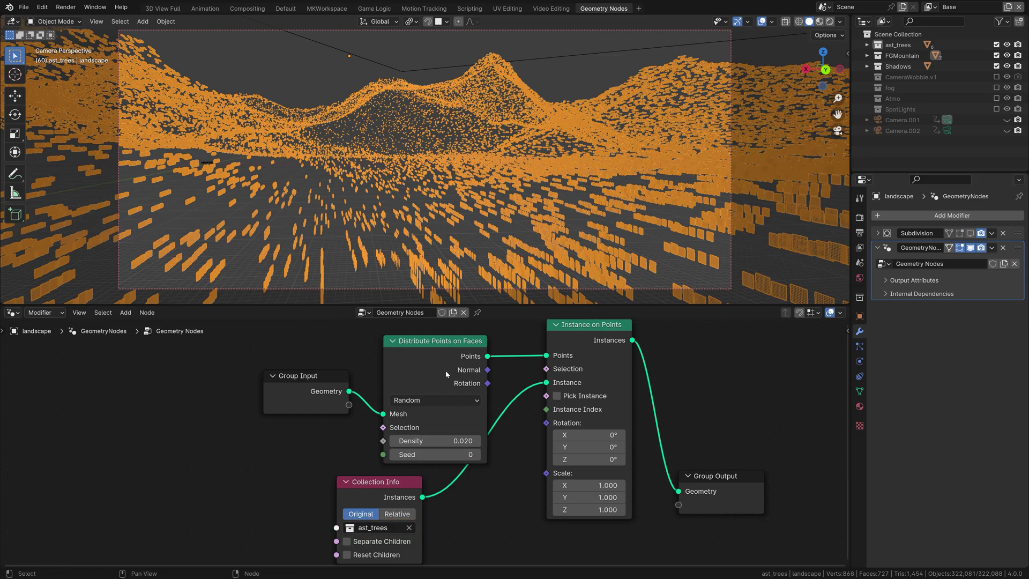
- Reposition the Collection Info node in the node graph
{"action": "middle_click_drag", "start_coordinate": [447, 374], "coordinate": [457, 341]}
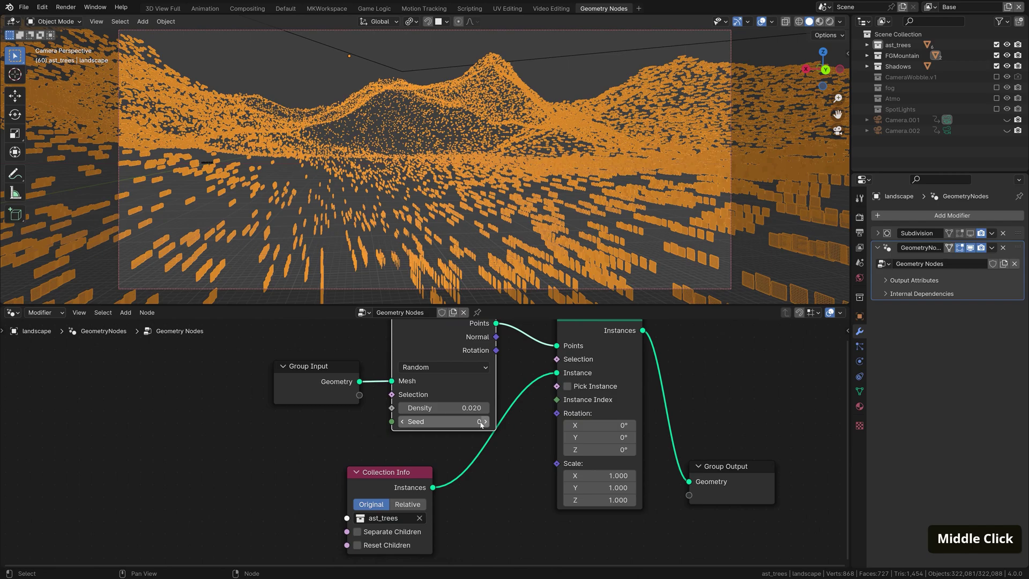
{"action": "left_click", "coordinate": [391, 471]}
{"action": "key", "text": "g"}
{"action": "left_click", "coordinate": [547, 451]}
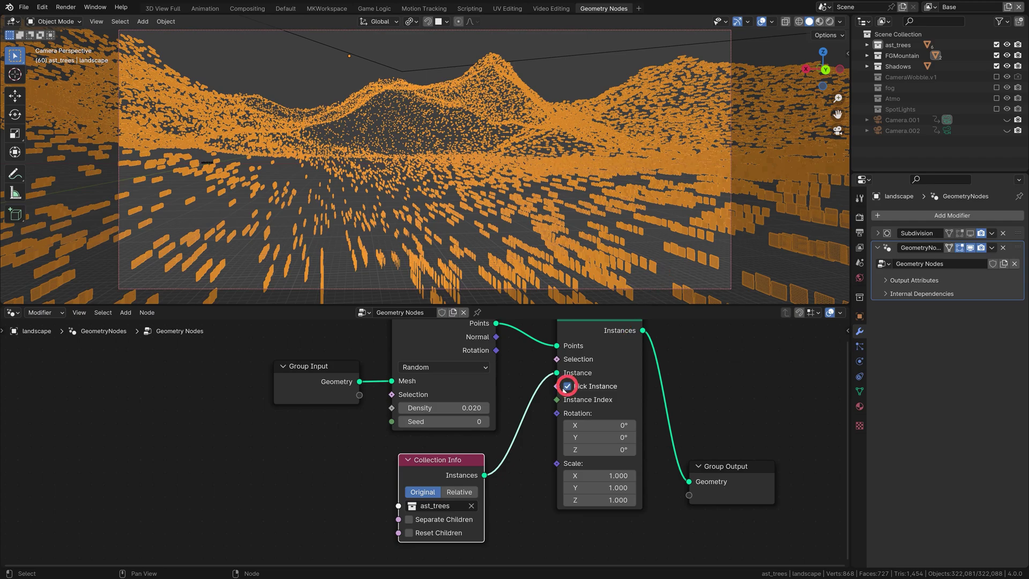
- Enable Separate Children and Reset Children on the Collection Info node
{"action": "left_click", "coordinate": [409, 519]}
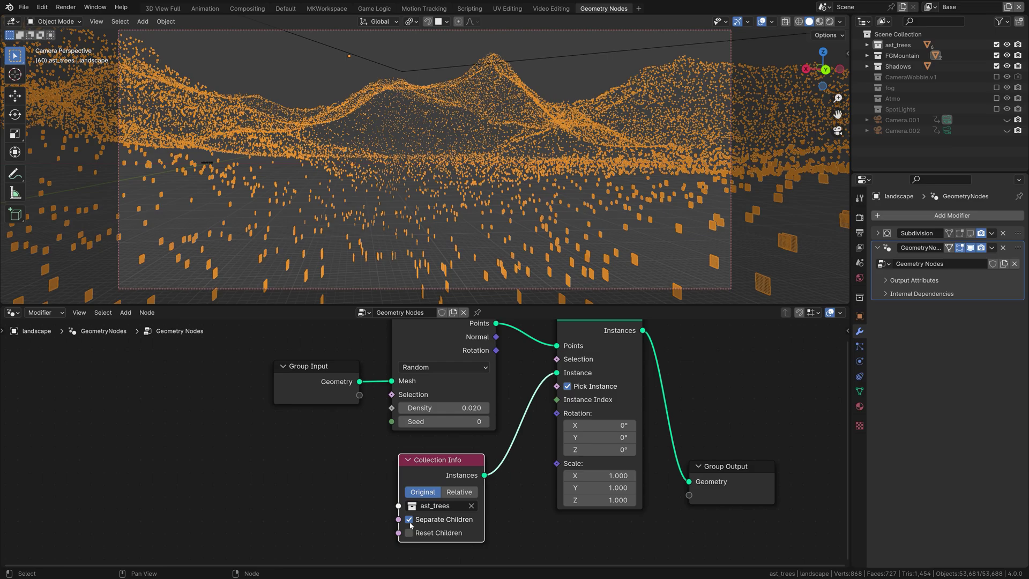
{"action": "left_click", "coordinate": [409, 533]}
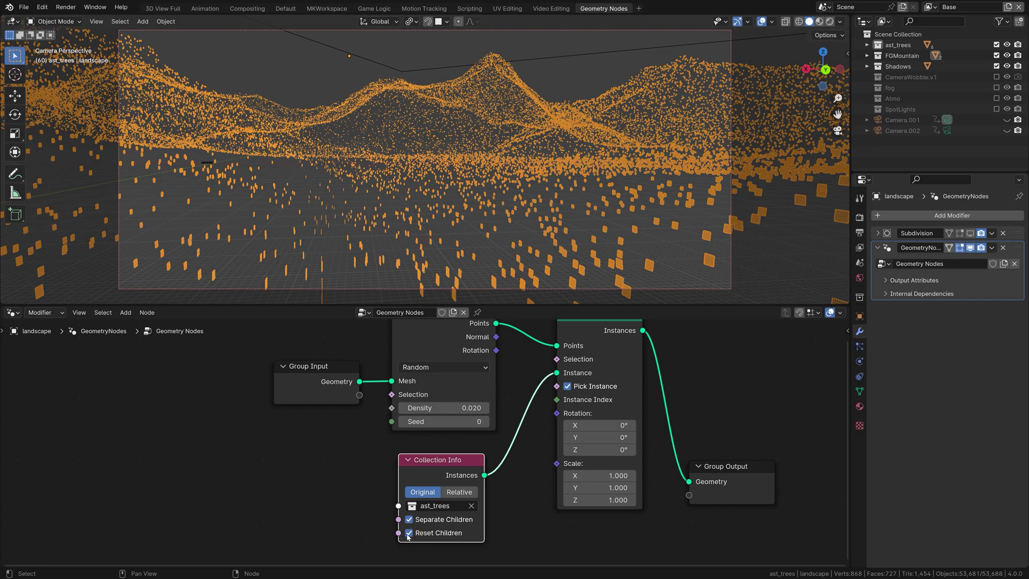
{"action": "scroll", "coordinate": [450, 485], "scroll_direction": "down", "scroll_amount": 2}
{"action": "middle_click_drag", "start_coordinate": [450, 486], "coordinate": [399, 491]}
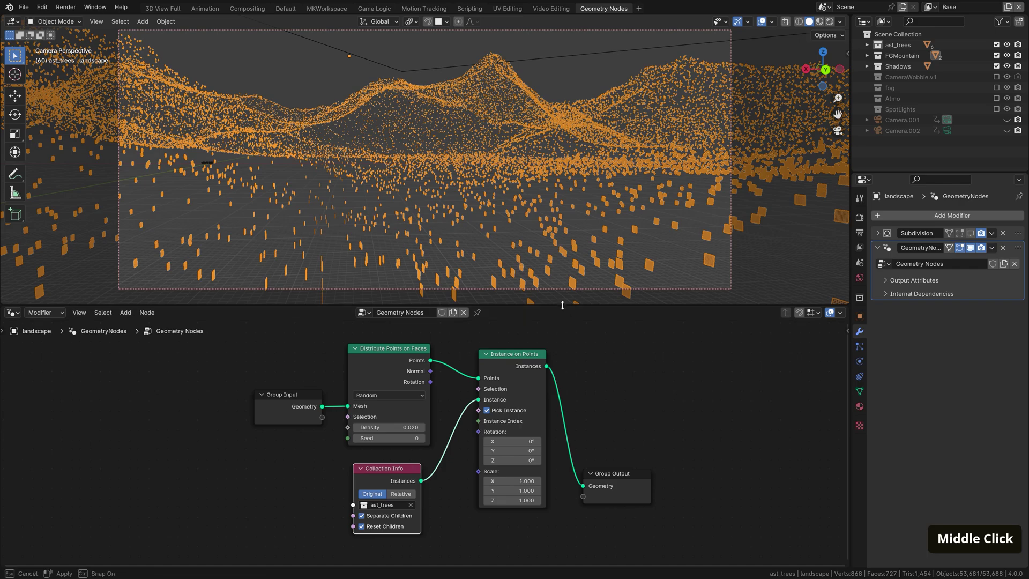
- Make the node editor taller and recentre the node graph
{"action": "left_click_drag", "start_coordinate": [560, 307], "coordinate": [561, 282]}
{"action": "scroll", "coordinate": [397, 454], "scroll_direction": "up", "scroll_amount": 1}
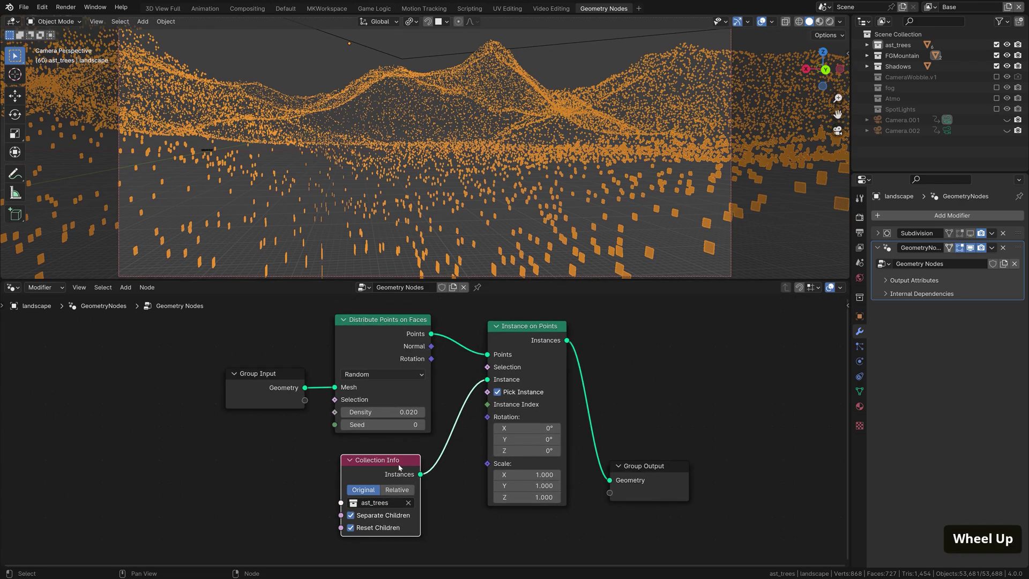
{"action": "middle_click_drag", "start_coordinate": [691, 416], "coordinate": [697, 412]}
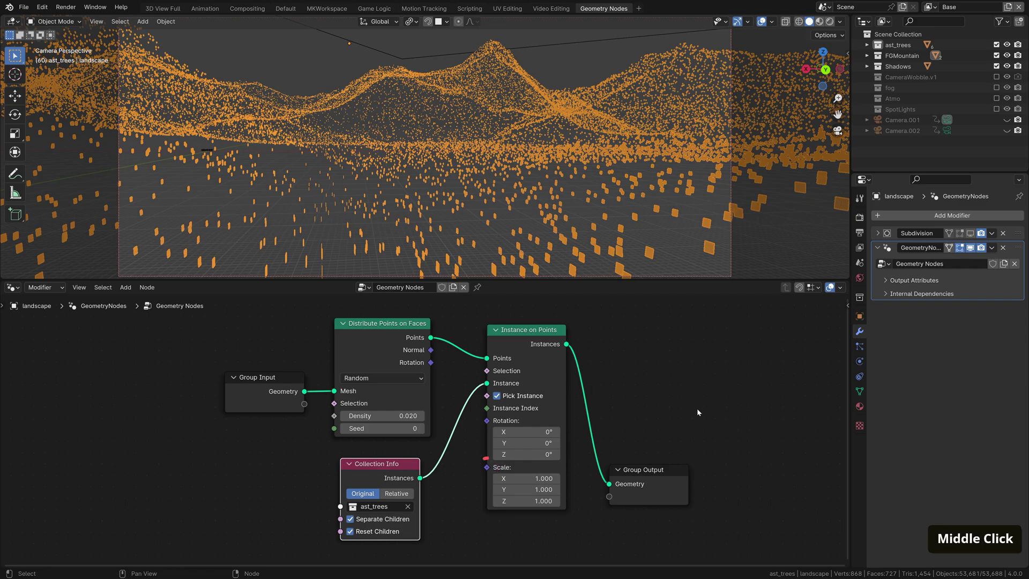
{"action": "key", "text": "shift+a"}
- Add a Random Value node and connect its Value to the Instance on Points Scale
{"action": "mouse_move", "coordinate": [480, 527]}
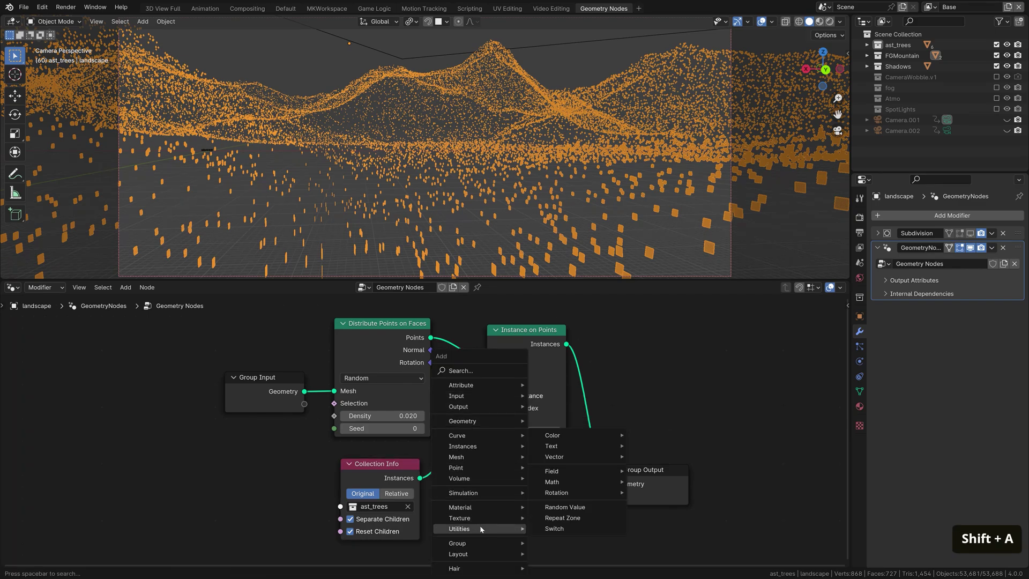
{"action": "left_click", "coordinate": [573, 510]}
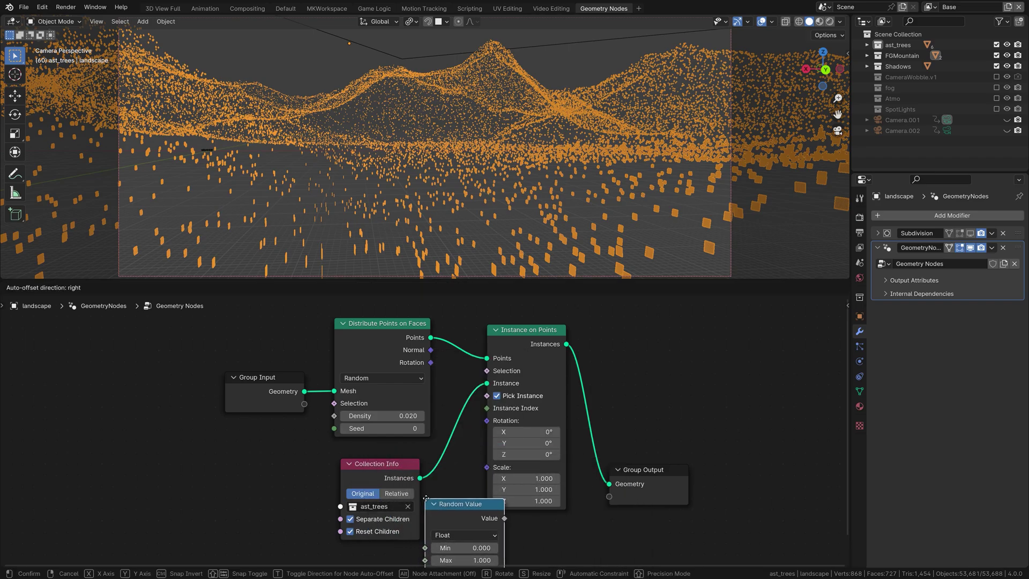
{"action": "left_click", "coordinate": [471, 489]}
{"action": "left_click_drag", "start_coordinate": [393, 471], "coordinate": [286, 463]}
{"action": "left_click_drag", "start_coordinate": [467, 489], "coordinate": [486, 466]}
{"action": "left_click_drag", "start_coordinate": [382, 482], "coordinate": [410, 463]}
- Set the Random Value Min to 0.8 and Max to 1.1
{"action": "left_click", "coordinate": [418, 506]}
{"action": "type", "text": ".8"}
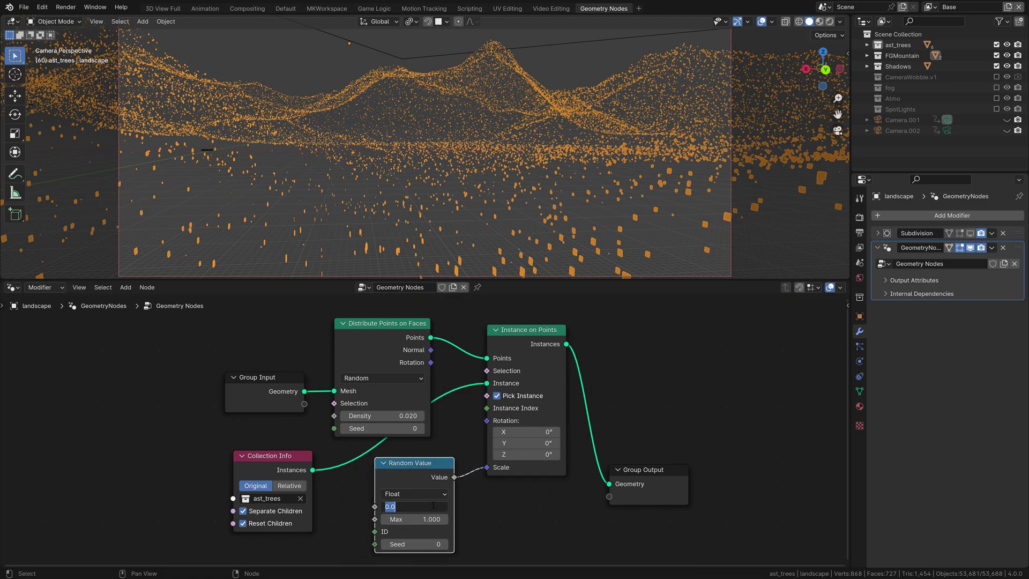
{"action": "key", "text": "Return"}
{"action": "left_click", "coordinate": [432, 519]}
{"action": "type", "text": "1.2"}
{"action": "key", "text": "Return"}
{"action": "left_click", "coordinate": [431, 519]}
{"action": "type", "text": "1.1"}
{"action": "key", "text": "Return"}
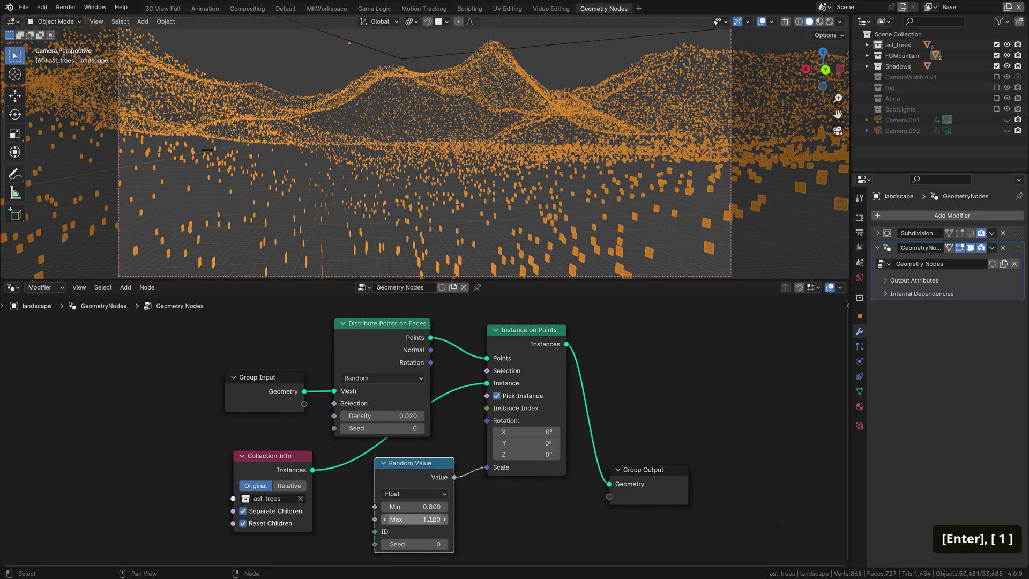
- Move Group Output up and preview Max 4 before restoring Max to 1.1
{"action": "left_click_drag", "start_coordinate": [648, 470], "coordinate": [652, 363]}
{"action": "key", "text": "alt+F9"}
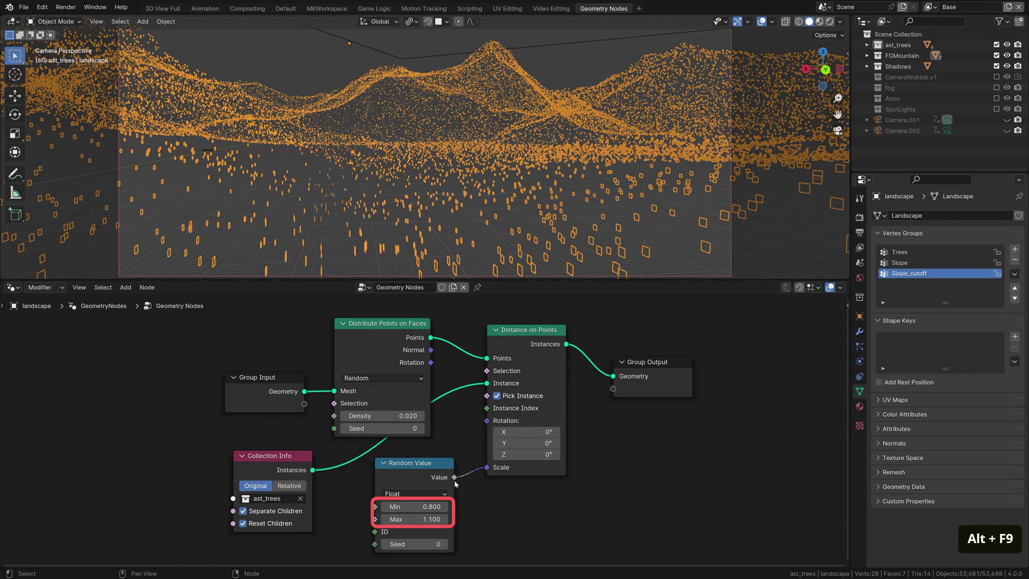
{"action": "left_click", "coordinate": [432, 519]}
{"action": "type", "text": "4"}
{"action": "key", "text": "Return"}
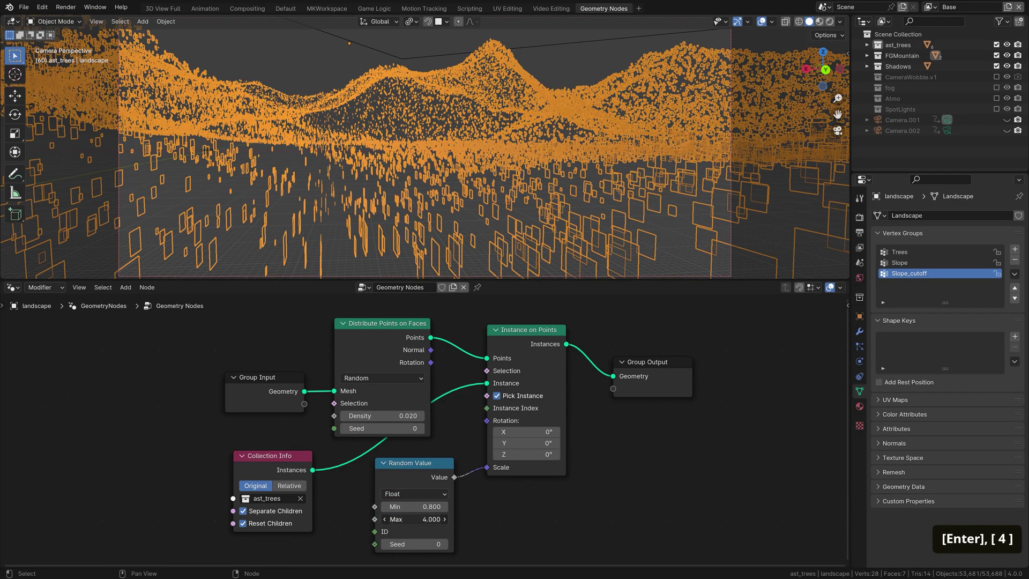
{"action": "left_click", "coordinate": [415, 519]}
{"action": "type", "text": "1.1"}
{"action": "key", "text": "Return"}
{"action": "key", "text": "alt"}
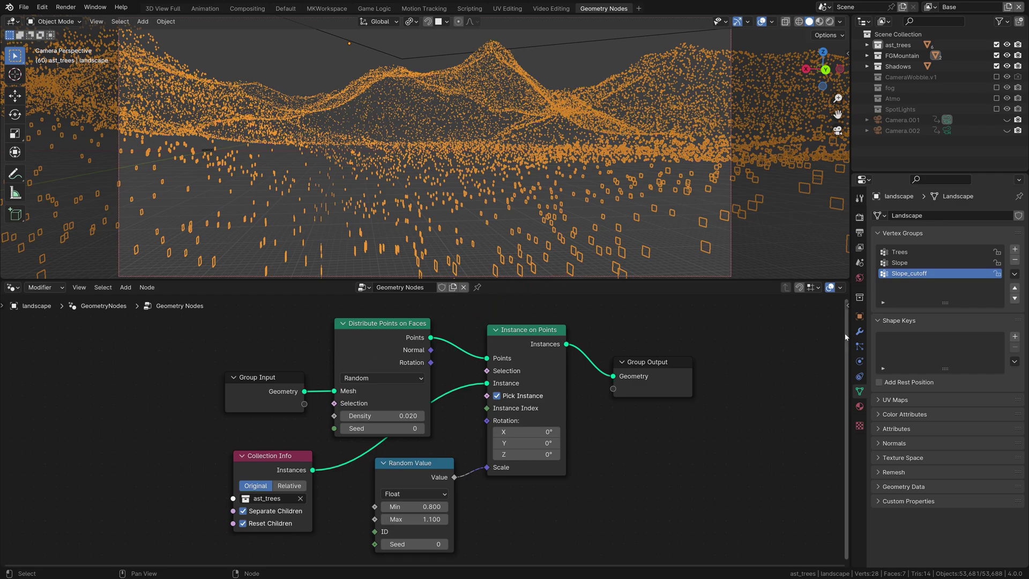
- Expose the distribution Density as a modifier input and shift Group Input left
{"action": "left_click", "coordinate": [859, 332]}
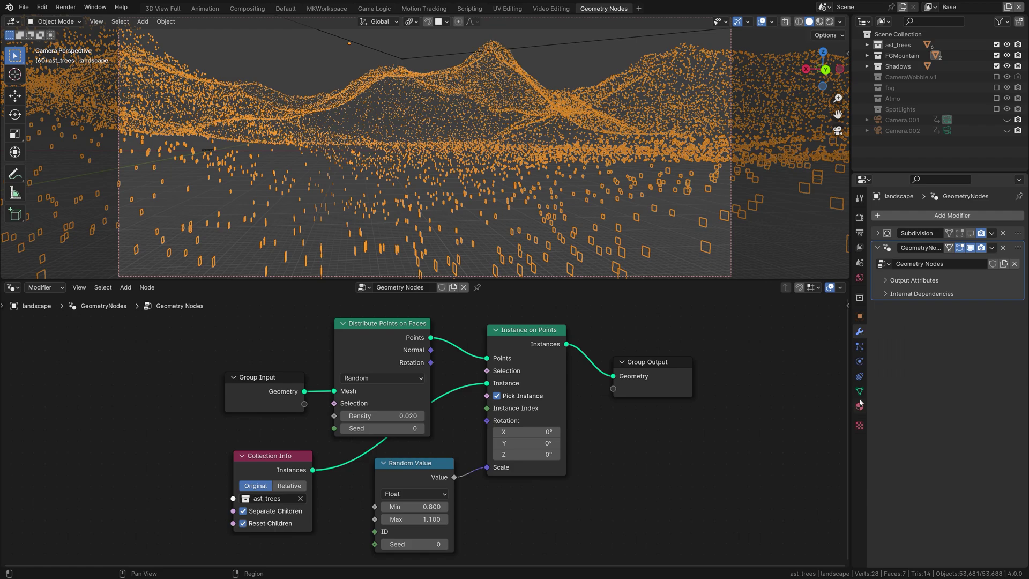
{"action": "left_click_drag", "start_coordinate": [304, 404], "coordinate": [335, 416]}
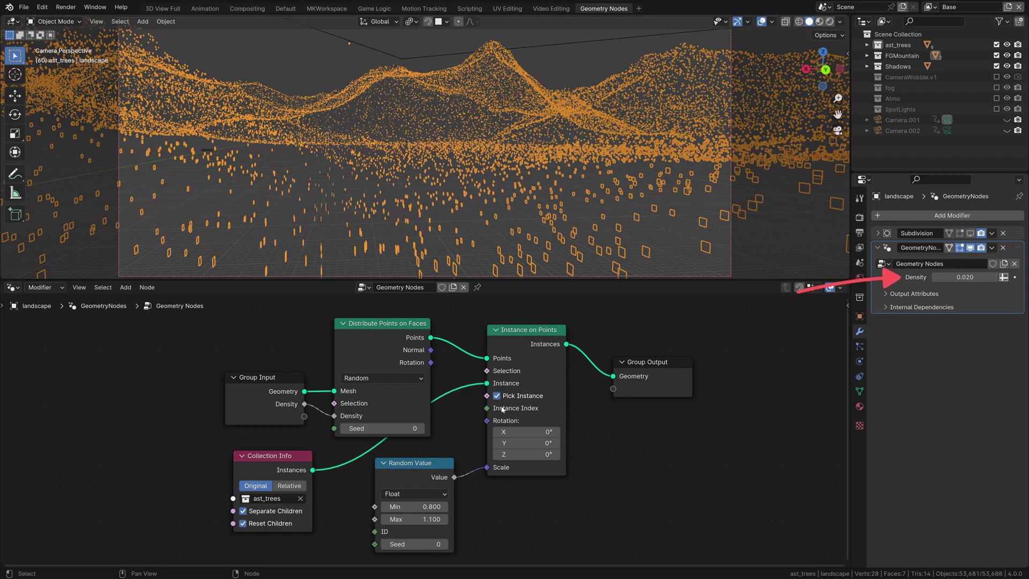
{"action": "left_click_drag", "start_coordinate": [255, 403], "coordinate": [137, 403]}
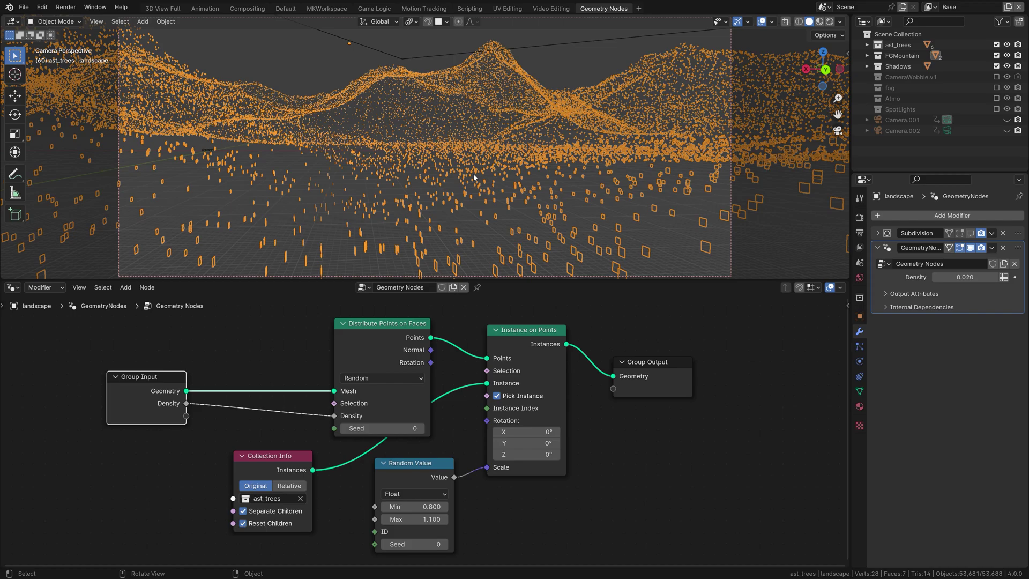
- Switch Distribute Points on Faces to Poisson Disk with Density Max 0.020
{"action": "left_click", "coordinate": [382, 377]}
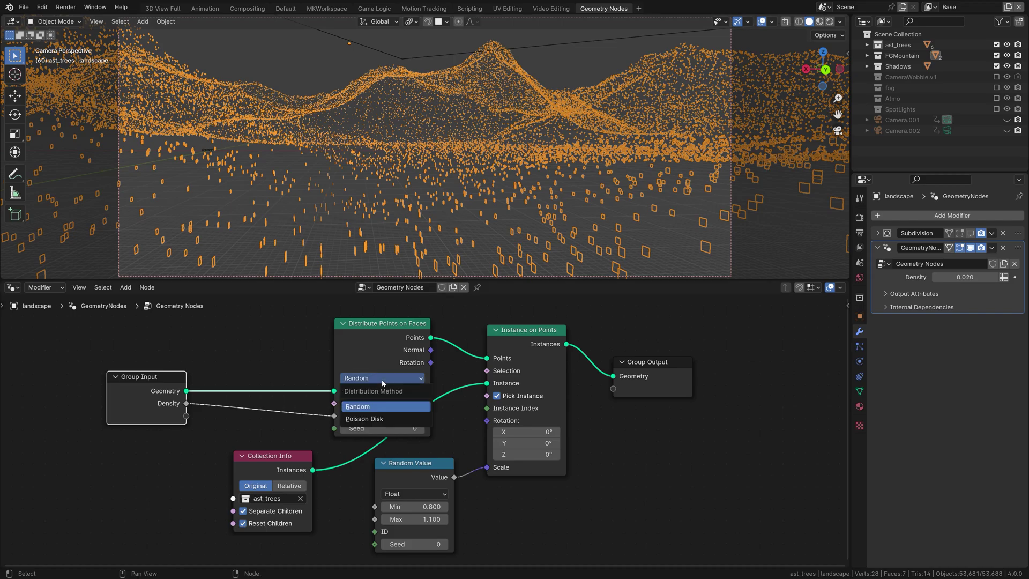
{"action": "left_click", "coordinate": [374, 420]}
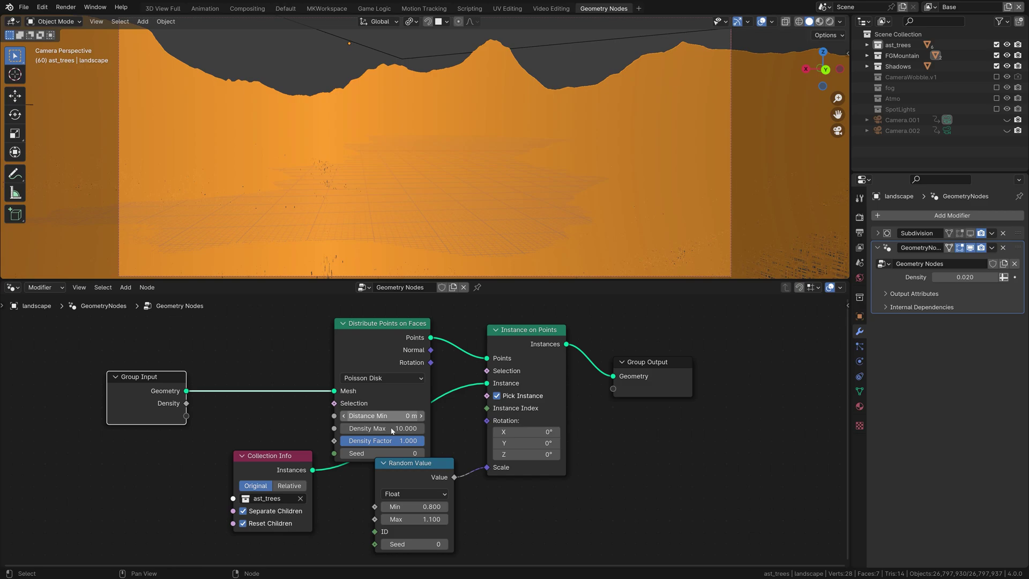
{"action": "key", "text": "alt+F9"}
{"action": "left_click", "coordinate": [406, 428]}
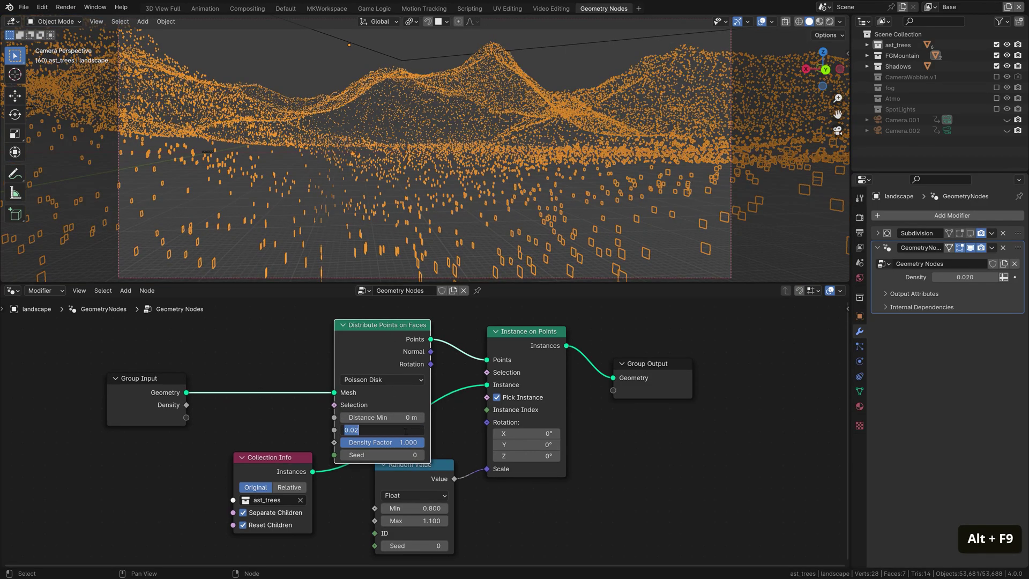
{"action": "key", "text": "Return"}
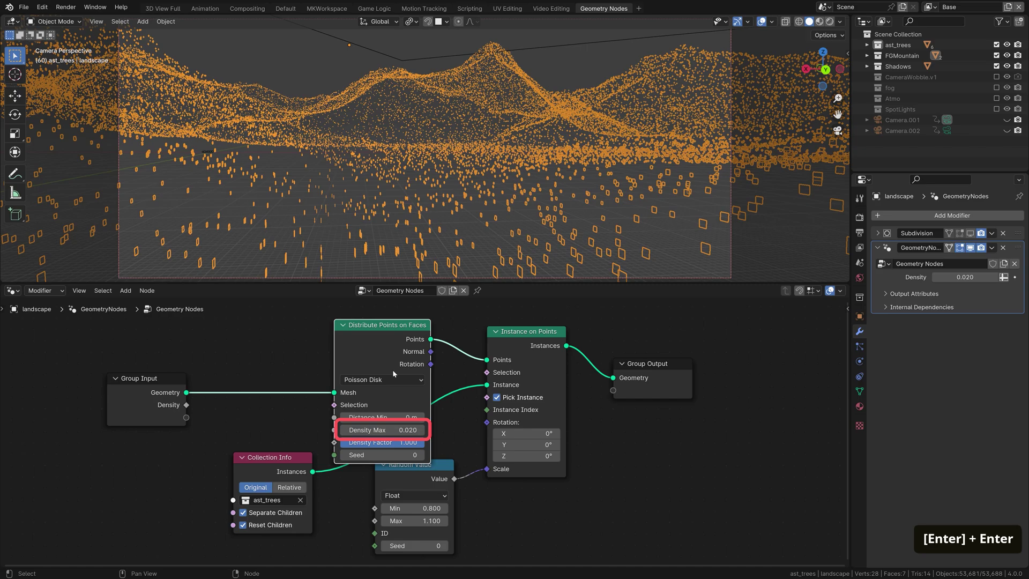
{"action": "left_click_drag", "start_coordinate": [394, 374], "coordinate": [394, 358]}
- Remove the Density input from the node group interface
{"action": "key", "text": "n"}
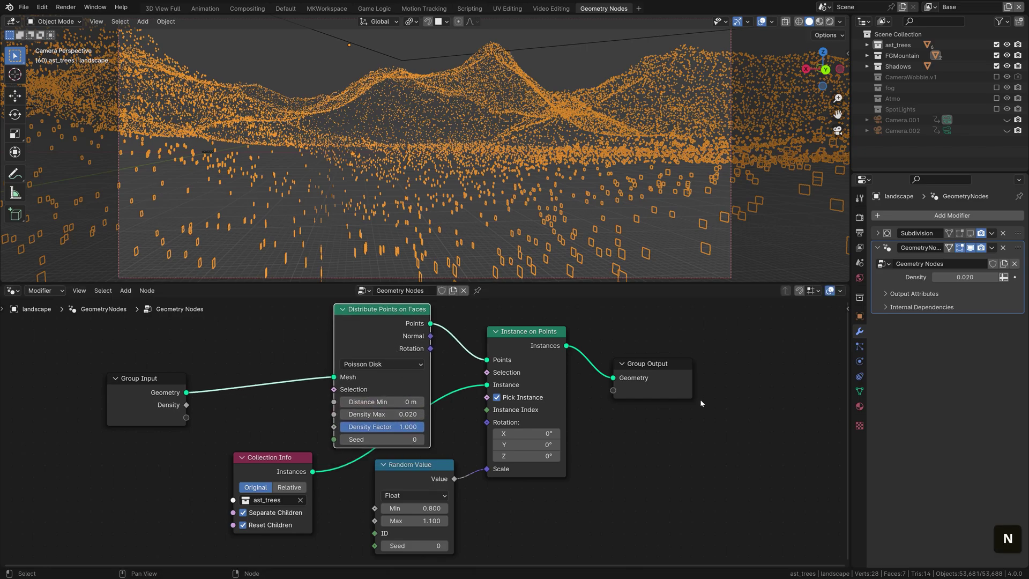
{"action": "left_click", "coordinate": [774, 349]}
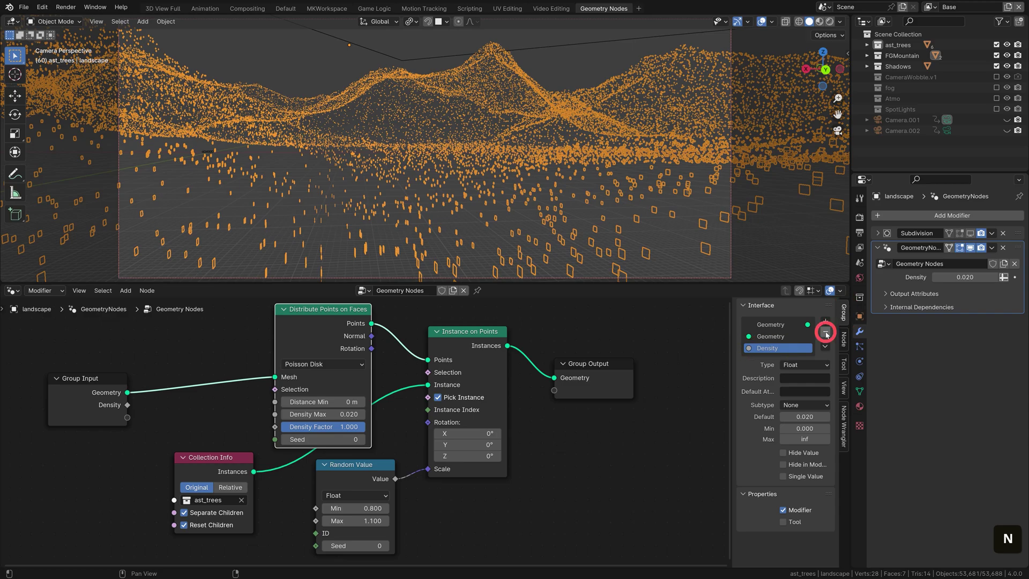
{"action": "left_click", "coordinate": [825, 333]}
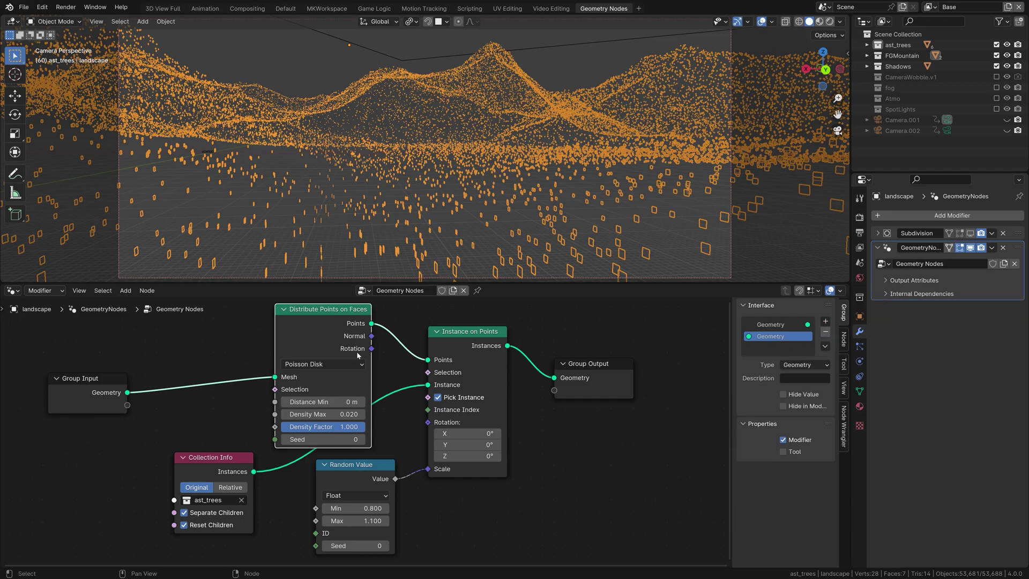
{"action": "key", "text": "n"}
- Expose Density Factor as a group input driven by the Slope_cutoff attribute
{"action": "left_click_drag", "start_coordinate": [197, 409], "coordinate": [334, 427]}
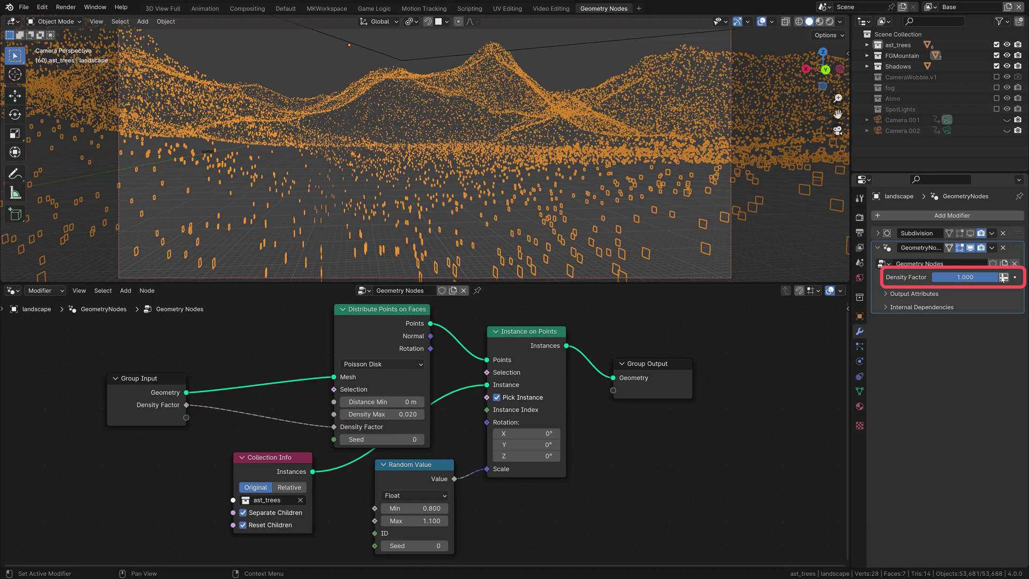
{"action": "left_click", "coordinate": [1003, 277]}
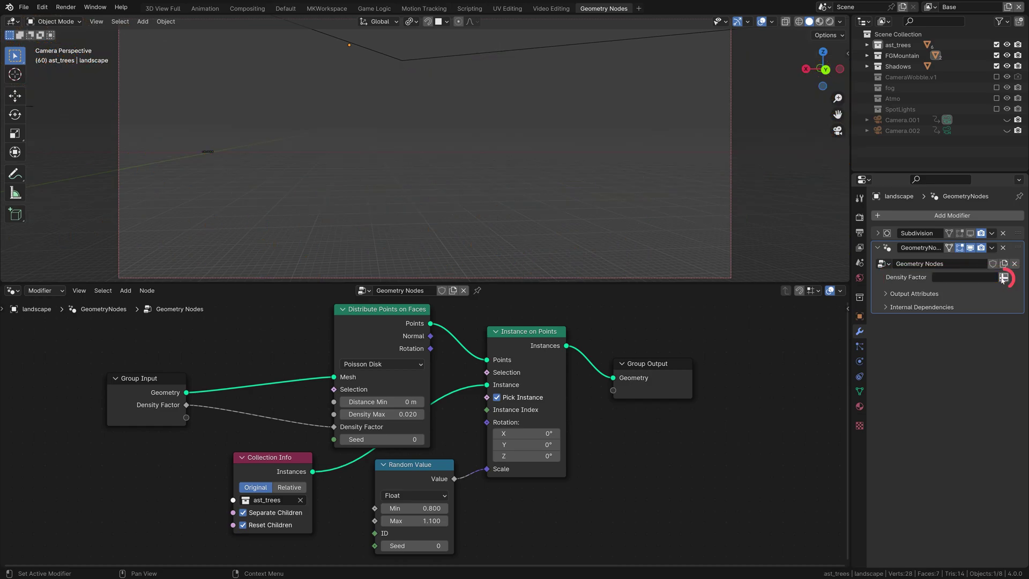
{"action": "left_click", "coordinate": [980, 278]}
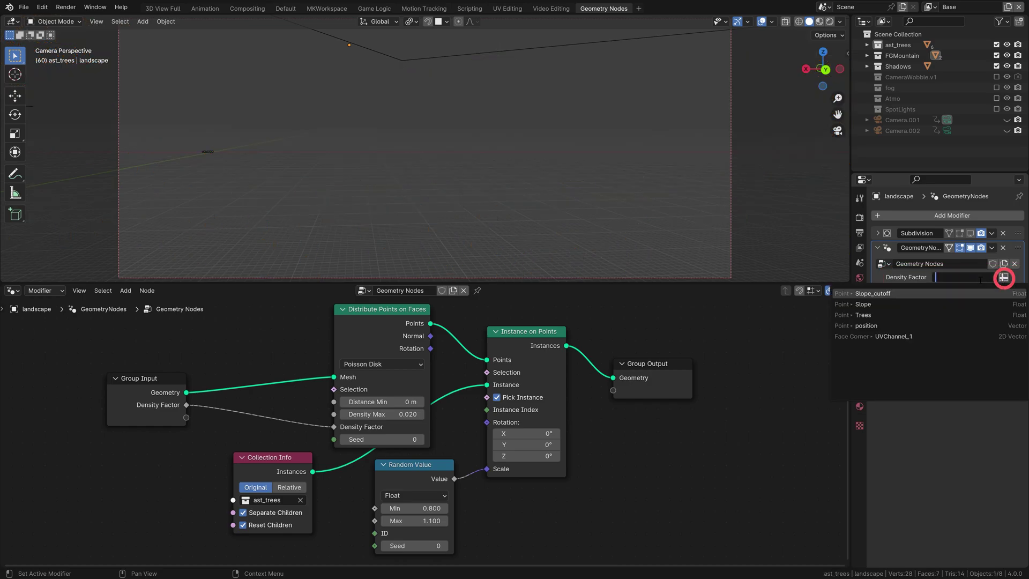
{"action": "left_click", "coordinate": [965, 292]}
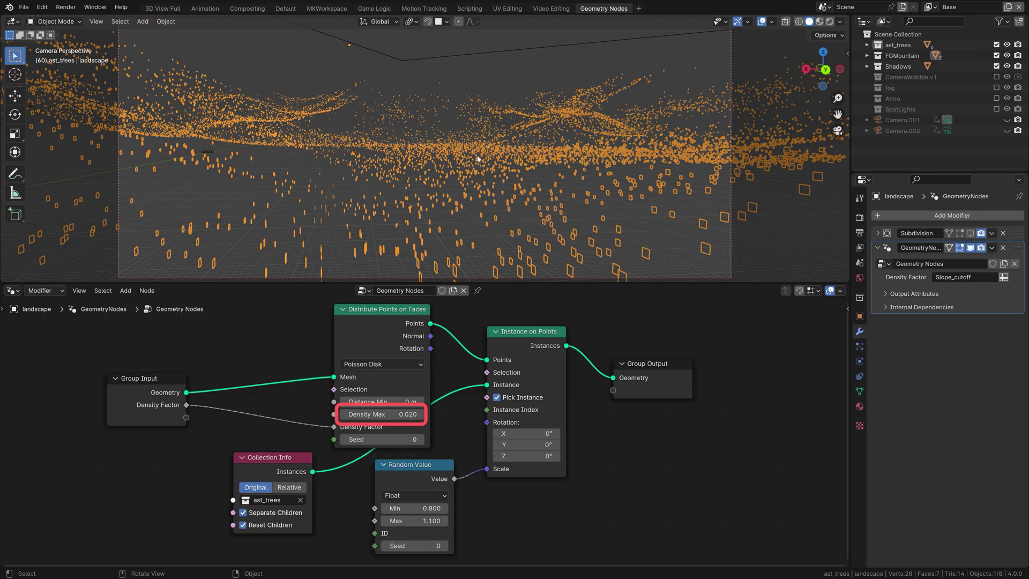
- Try Density Max values 0.01 and 0.03, settling on 0.02
{"action": "double_click", "coordinate": [382, 414]}
{"action": "type", "text": "0.01"}
{"action": "key", "text": "Return"}
{"action": "double_click", "coordinate": [389, 414]}
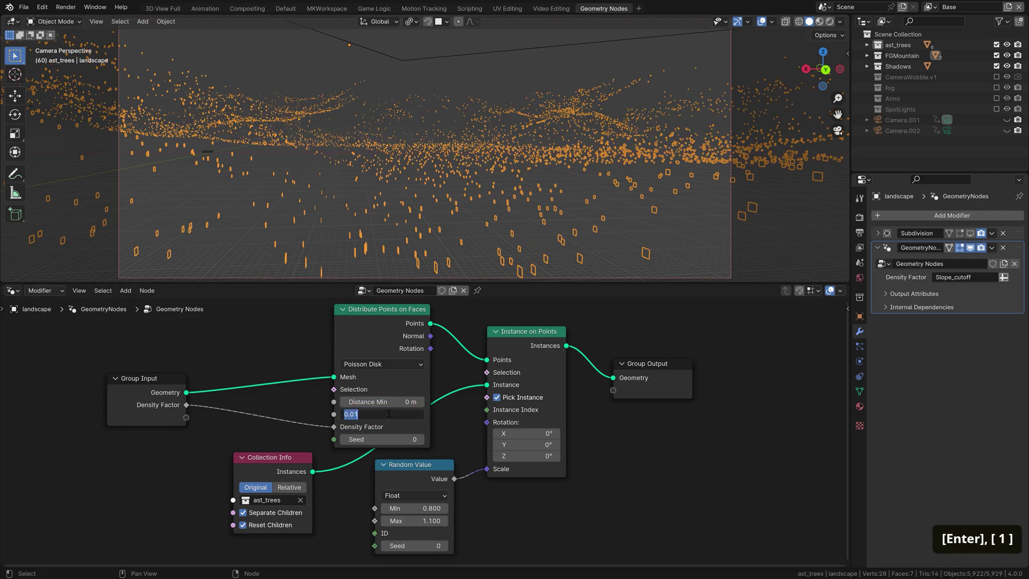
{"action": "type", "text": ".03"}
{"action": "key", "text": "Return"}
{"action": "double_click", "coordinate": [389, 414]}
{"action": "type", "text": ".0"}
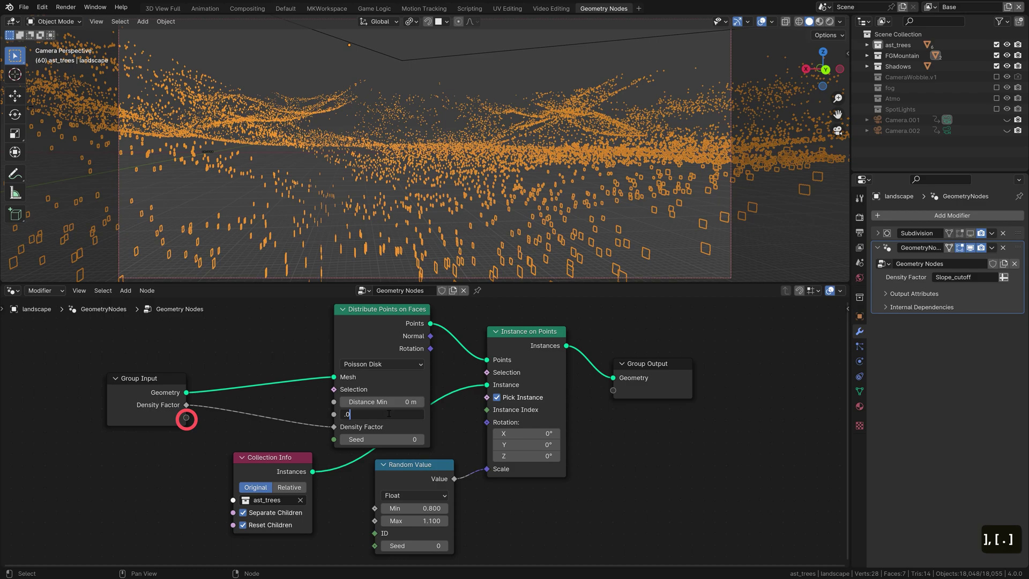
{"action": "type", "text": "2"}
{"action": "key", "text": "Return"}
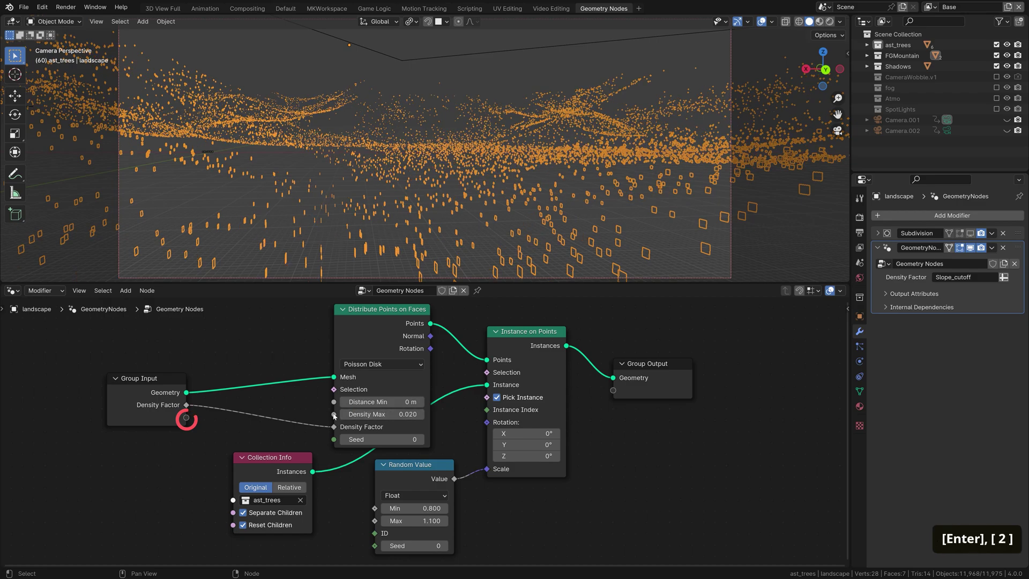
- Expose Density Max as a modifier input on the Group Input
{"action": "left_click_drag", "start_coordinate": [334, 415], "coordinate": [186, 417]}
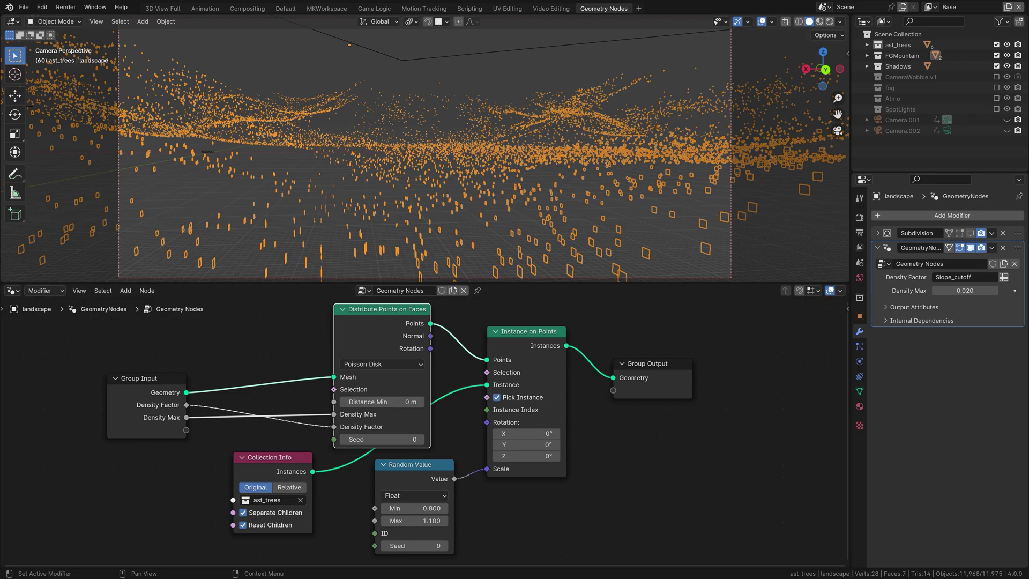
{"action": "key", "text": "space"}
{"action": "scroll", "coordinate": [948, 428], "scroll_direction": "up", "scroll_amount": 1, "text": "alt"}
{"action": "scroll", "coordinate": [406, 381], "scroll_direction": "down", "scroll_amount": 2}
- Rearrange Distribute Points on Faces, Collection Info and Random Value nodes to make room
{"action": "key", "text": "g"}
{"action": "left_click", "coordinate": [348, 312]}
{"action": "left_click", "coordinate": [315, 461]}
{"action": "key", "text": "g"}
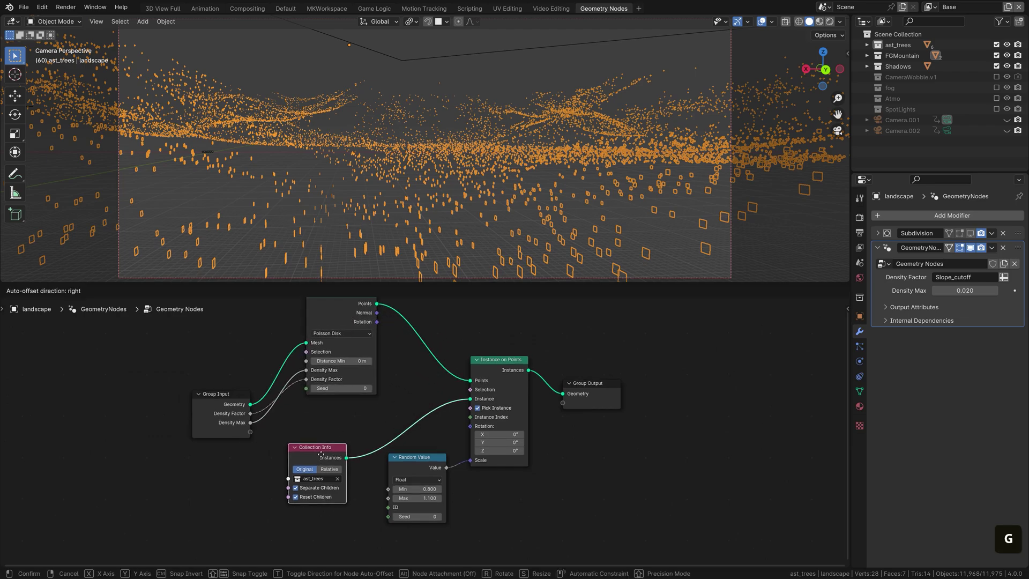
{"action": "left_click", "coordinate": [318, 413]}
{"action": "left_click_drag", "start_coordinate": [418, 464], "coordinate": [412, 435]}
- Add an Object Info node below Collection Info and set it to Camera.001
{"action": "key", "text": "shift+a"}
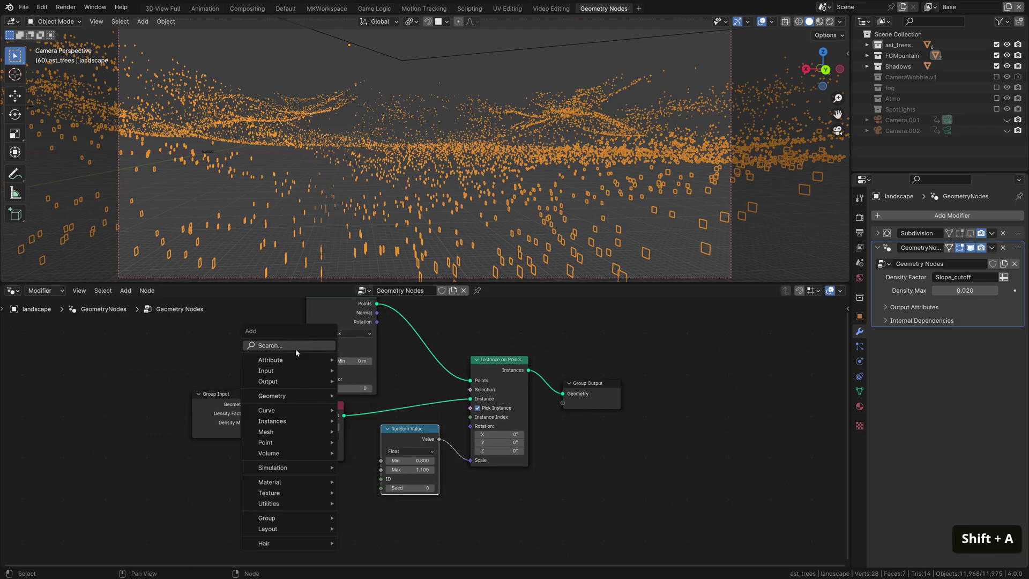
{"action": "left_click", "coordinate": [290, 346]}
{"action": "type", "text": "object"}
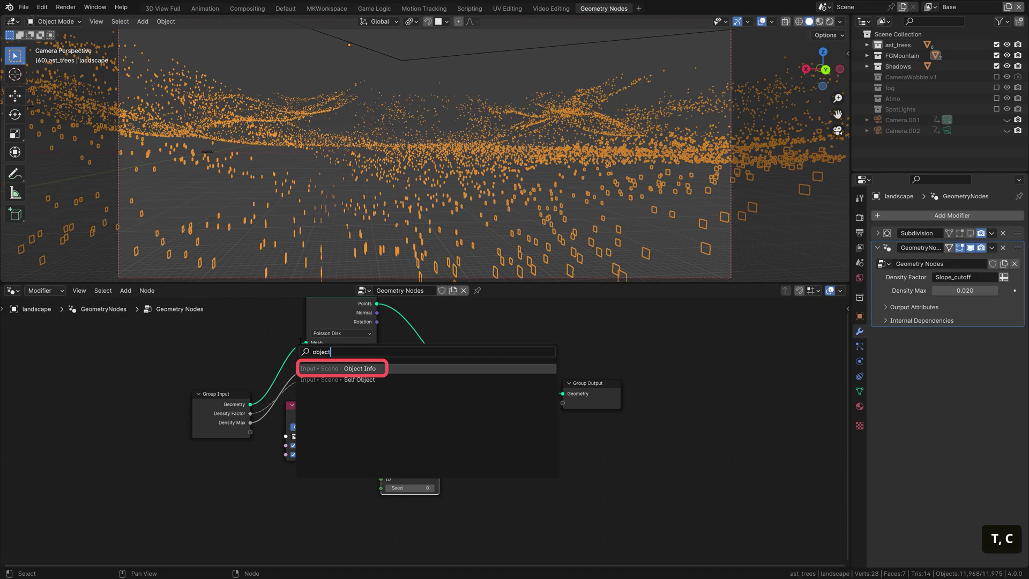
{"action": "key", "text": "Return"}
{"action": "left_click", "coordinate": [303, 498]}
{"action": "scroll", "coordinate": [307, 449], "scroll_direction": "up", "scroll_amount": 2}
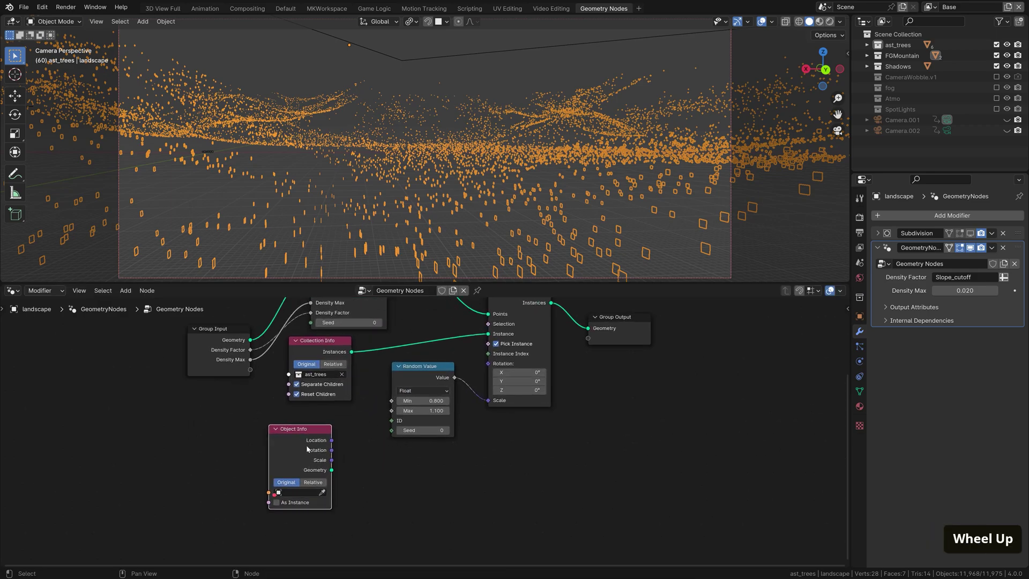
{"action": "scroll", "coordinate": [307, 449], "scroll_direction": "up", "scroll_amount": 1}
{"action": "left_click", "coordinate": [278, 502]}
{"action": "left_click", "coordinate": [299, 459]}
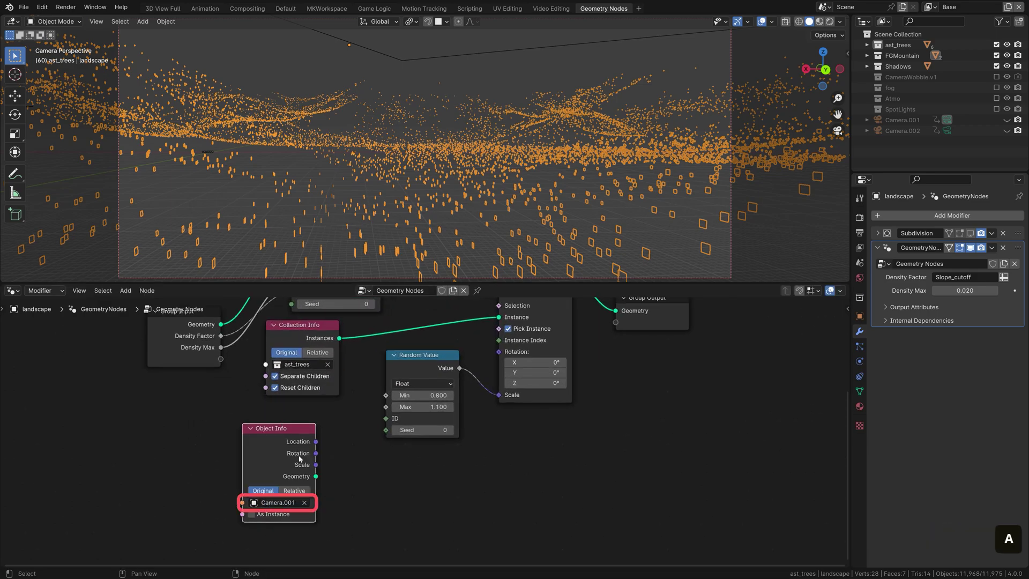
- Add an Align Euler to Vector node beside the Object Info node
{"action": "key", "text": "shift+a"}
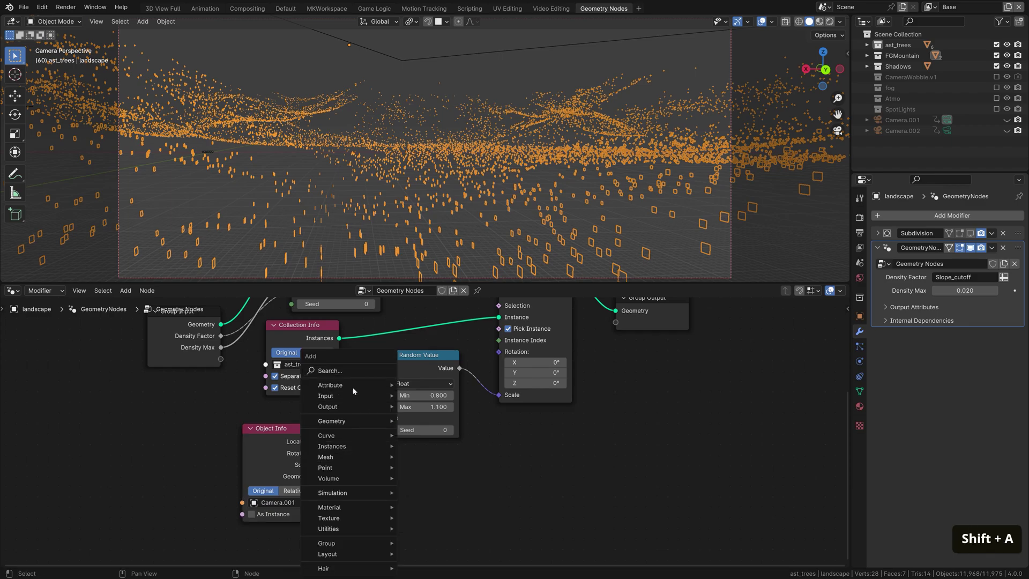
{"action": "type", "text": "align"}
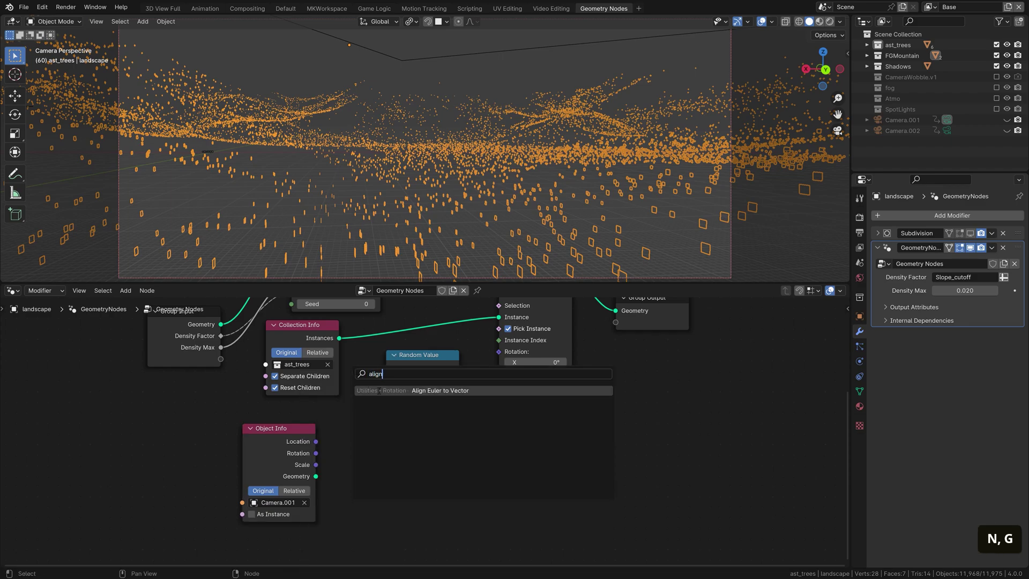
{"action": "key", "text": "Return"}
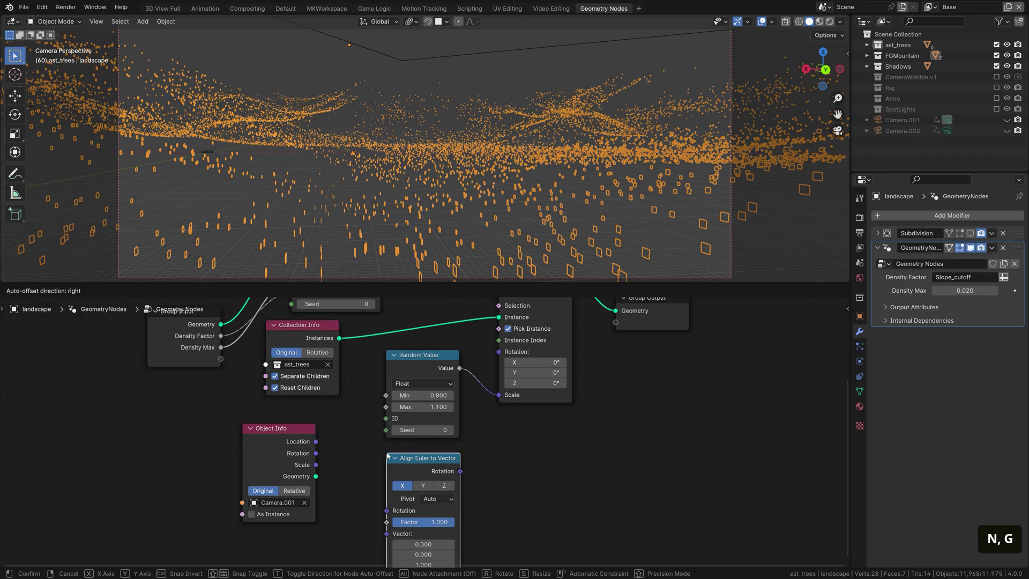
{"action": "left_click", "coordinate": [386, 456]}
{"action": "middle_click_drag", "start_coordinate": [343, 460], "coordinate": [361, 416]}
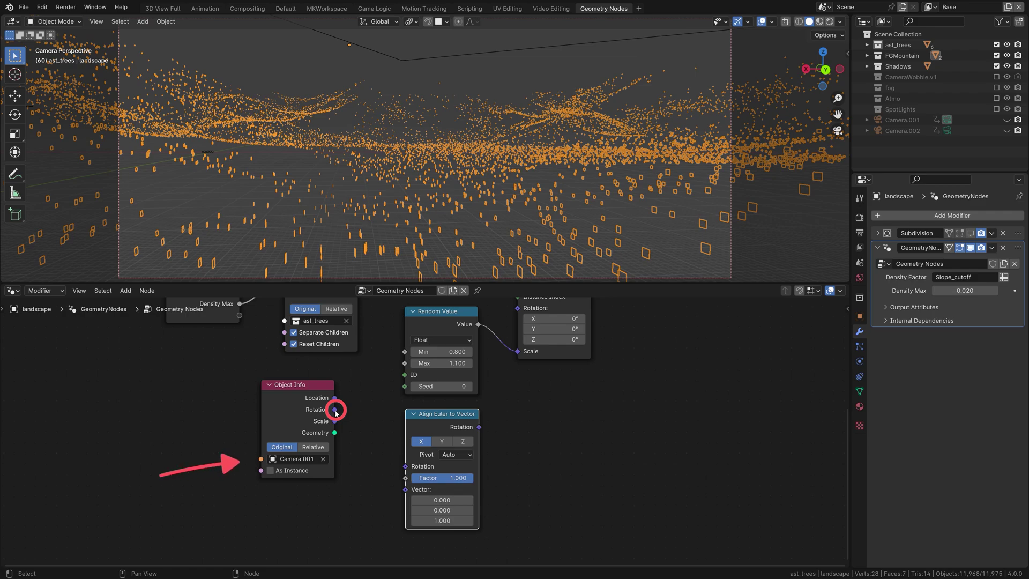
- Wire camera Rotation through Align Euler to Vector into Instance on Points Rotation
{"action": "left_click_drag", "start_coordinate": [335, 410], "coordinate": [432, 443]}
{"action": "middle_click_drag", "start_coordinate": [431, 442], "coordinate": [414, 488]}
{"action": "left_click_drag", "start_coordinate": [461, 472], "coordinate": [498, 354]}
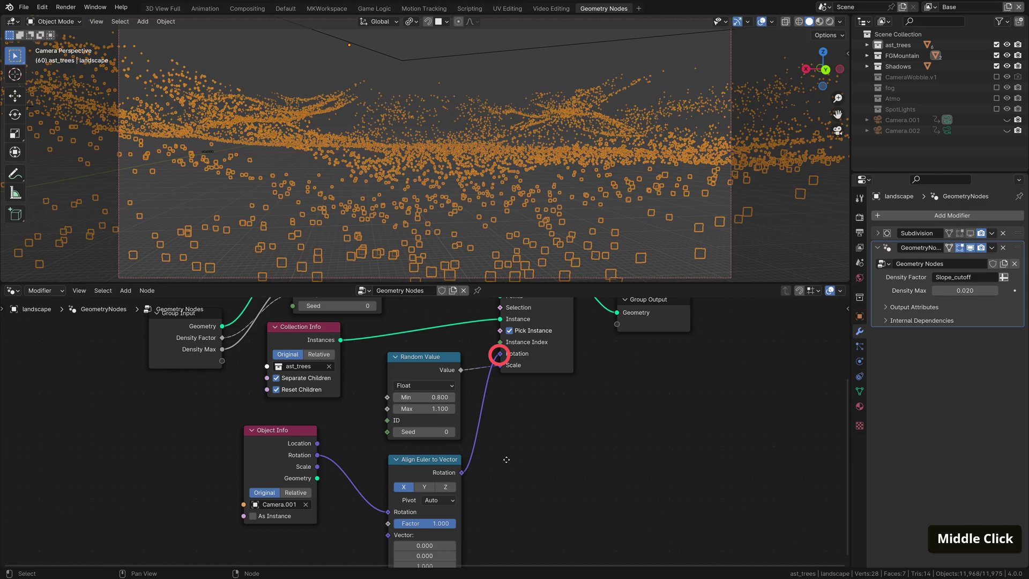
{"action": "middle_click_drag", "start_coordinate": [506, 459], "coordinate": [512, 420]}
{"action": "key", "text": "shift+grave"}
{"action": "key", "text": "shift+a"}
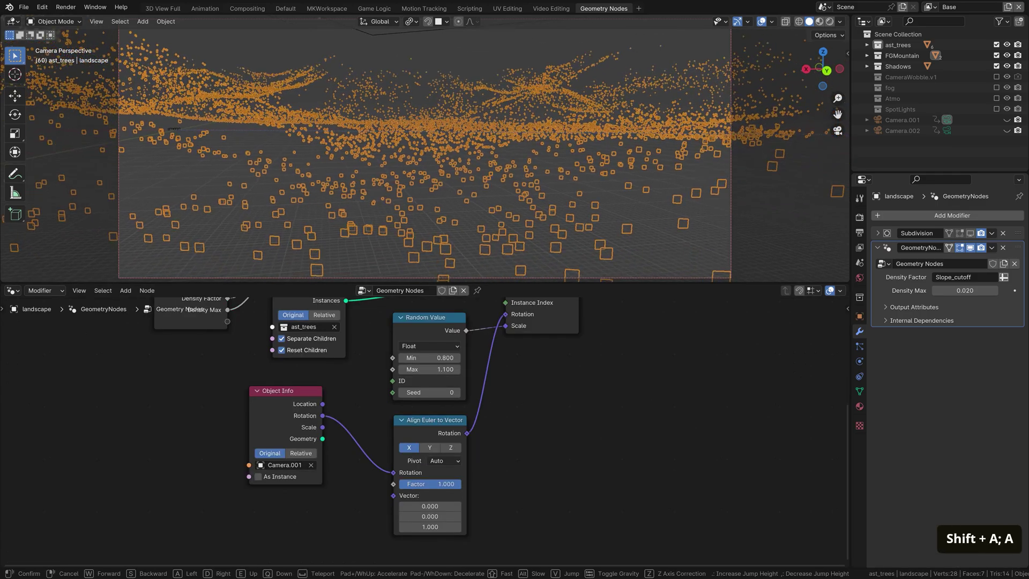
{"action": "key", "text": "Escape"}
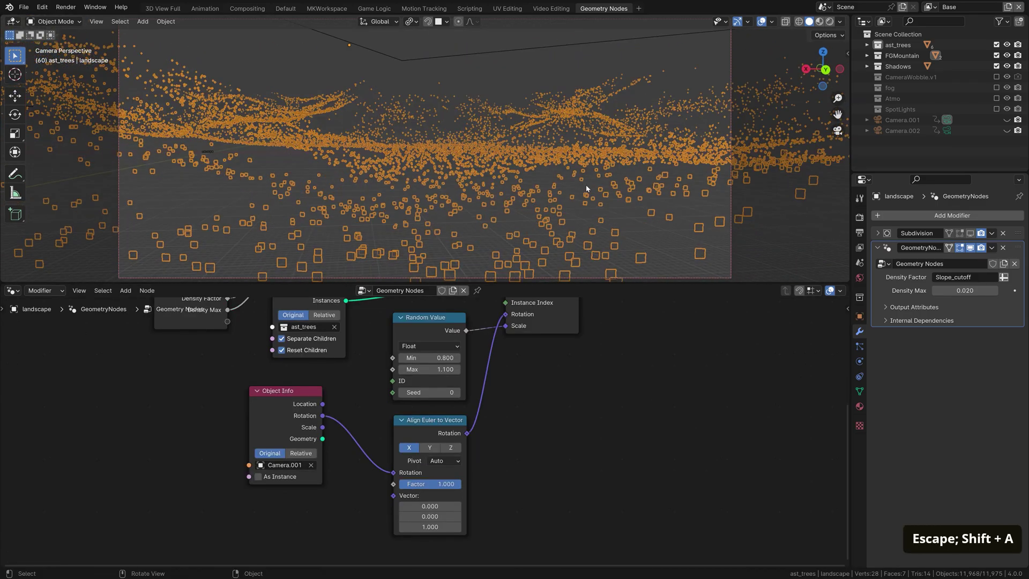
- Deselect everything and move the Group Output node right to make room
{"action": "key", "text": "alt+a"}
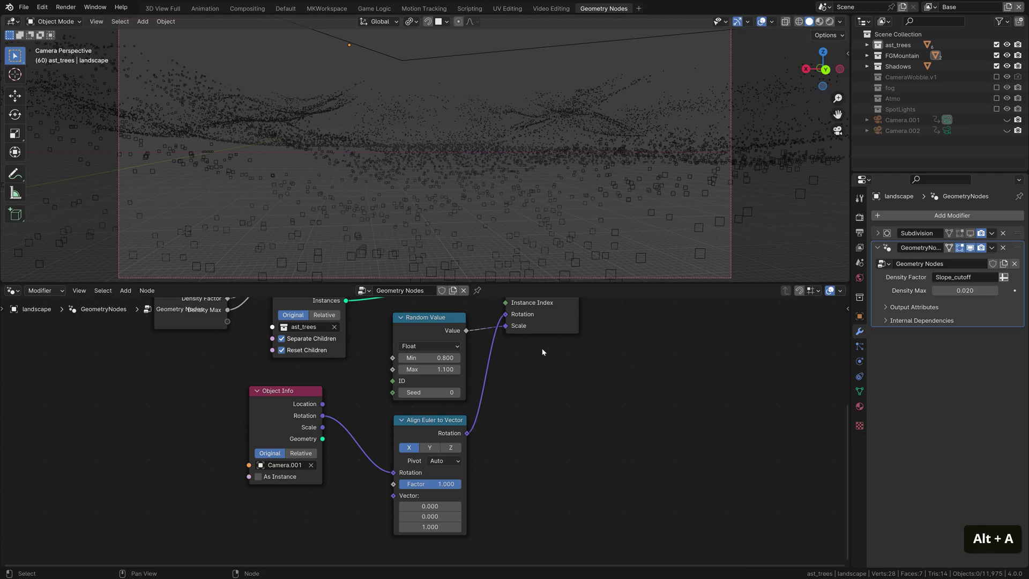
{"action": "scroll", "coordinate": [655, 358], "scroll_direction": "down", "scroll_amount": 3}
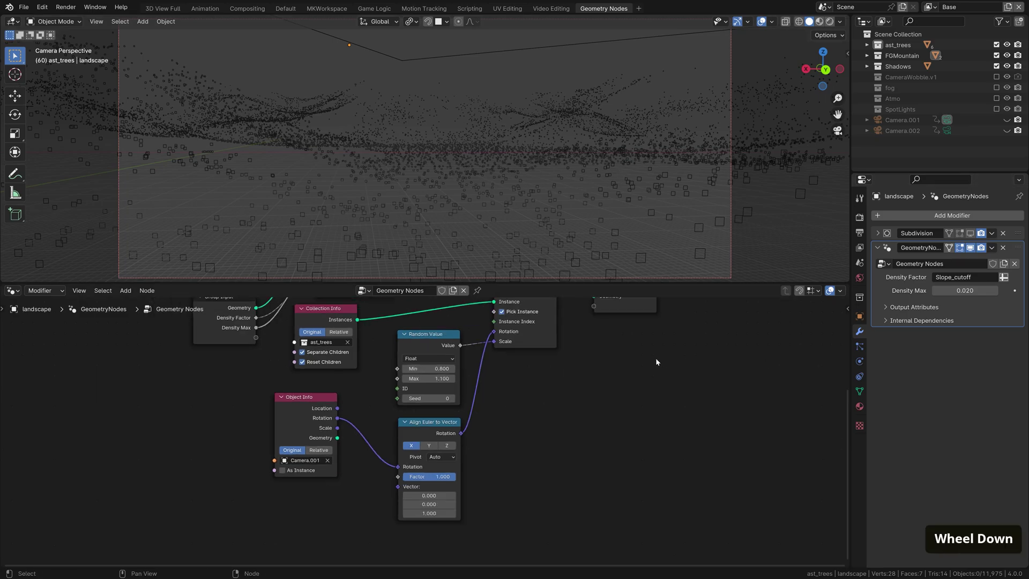
{"action": "middle_click_drag", "start_coordinate": [590, 364], "coordinate": [570, 371]}
{"action": "left_click_drag", "start_coordinate": [570, 370], "coordinate": [686, 363]}
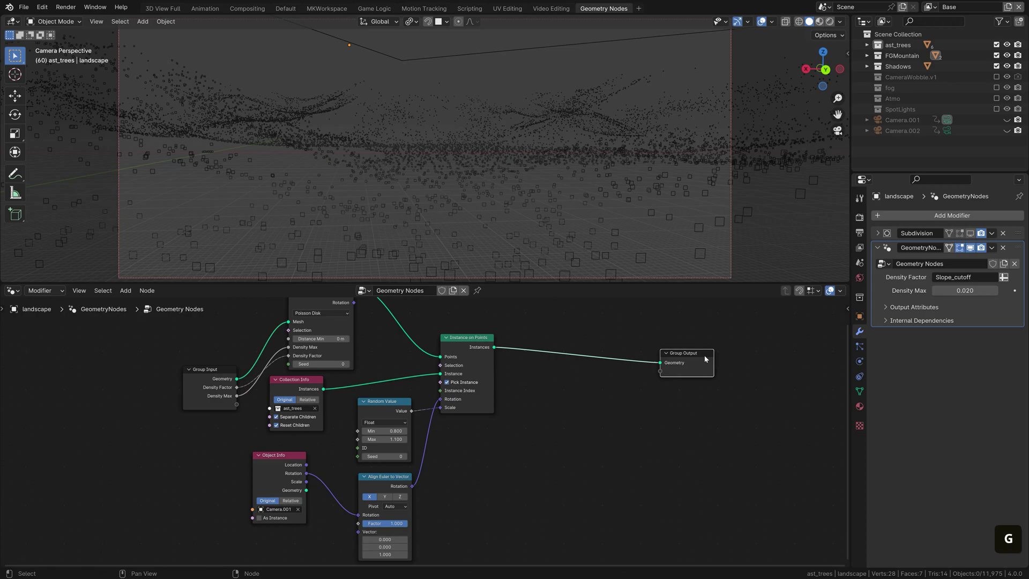
- Insert a Join Geometry node before Group Output and connect Group Input Geometry to it
{"action": "key", "text": "shift+a"}
{"action": "type", "text": "joi"}
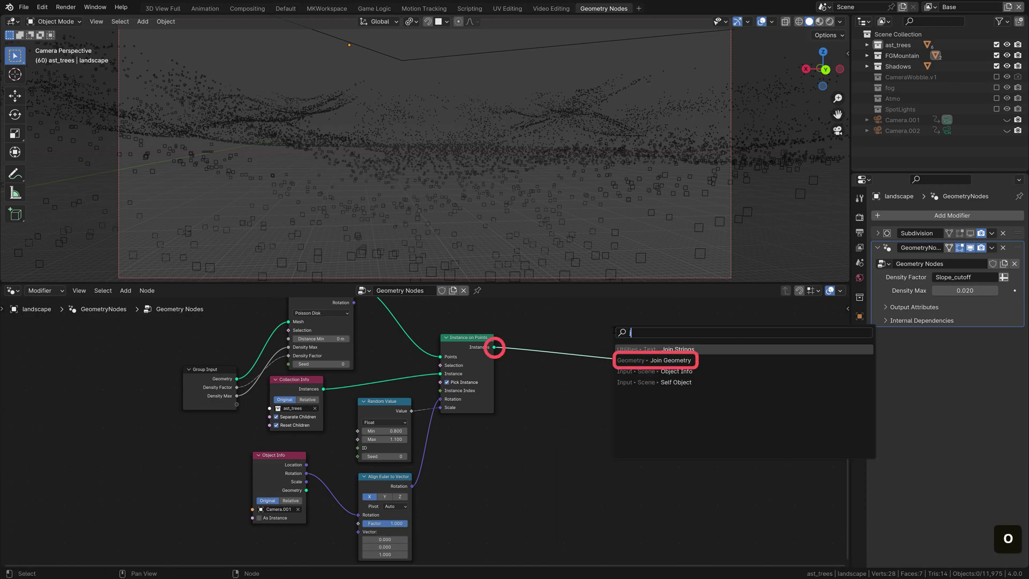
{"action": "left_click", "coordinate": [651, 360]}
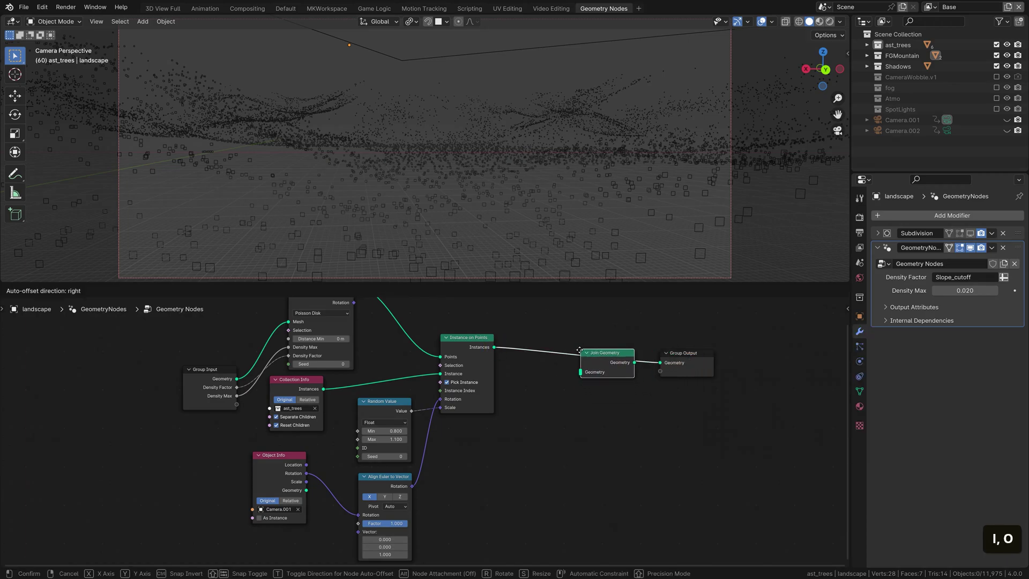
{"action": "left_click", "coordinate": [609, 368]}
{"action": "left_click_drag", "start_coordinate": [237, 379], "coordinate": [578, 384]}
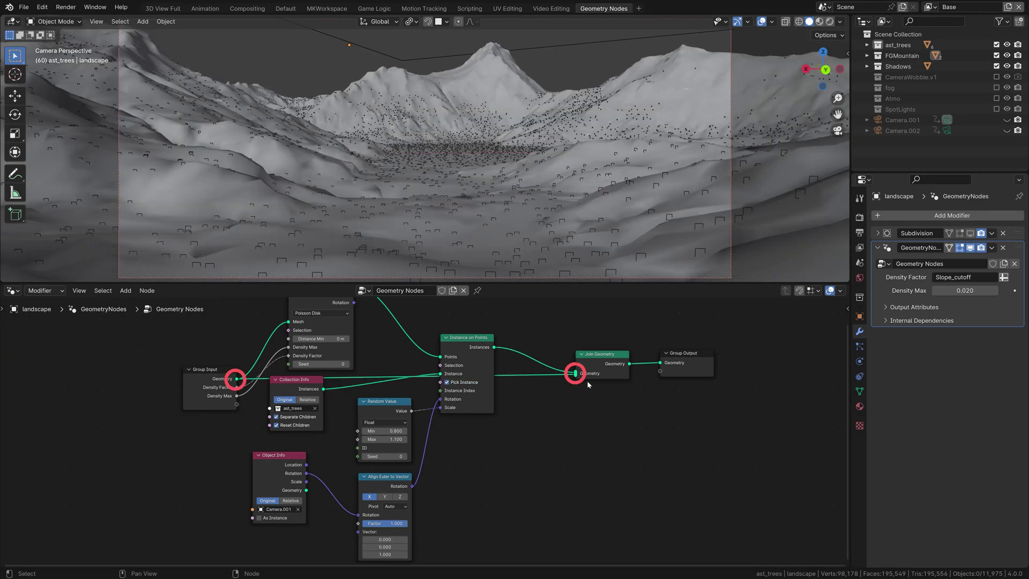